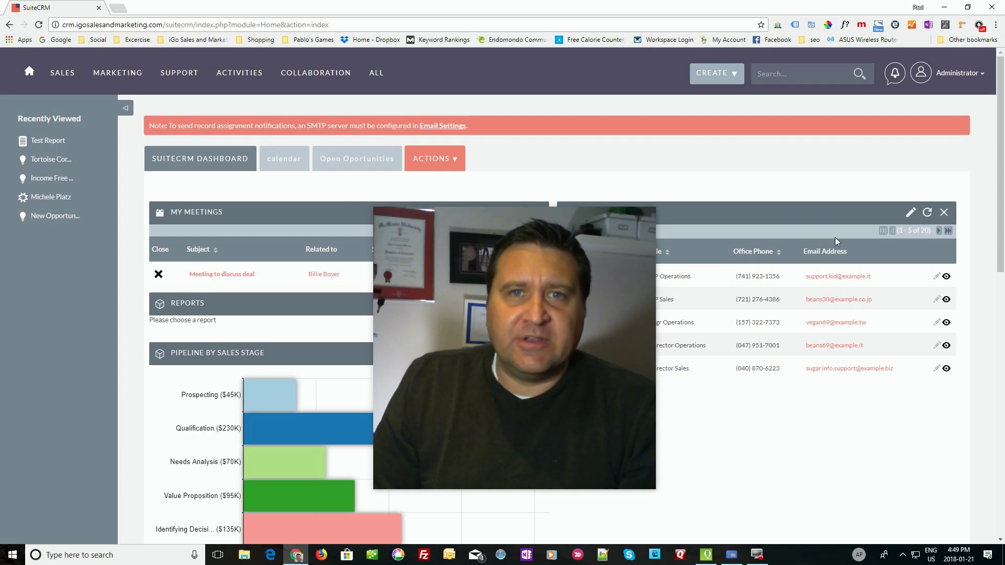
Step: Open the Reports module and start creating a new report
{"action": "left_click", "coordinate": [407, 230]}
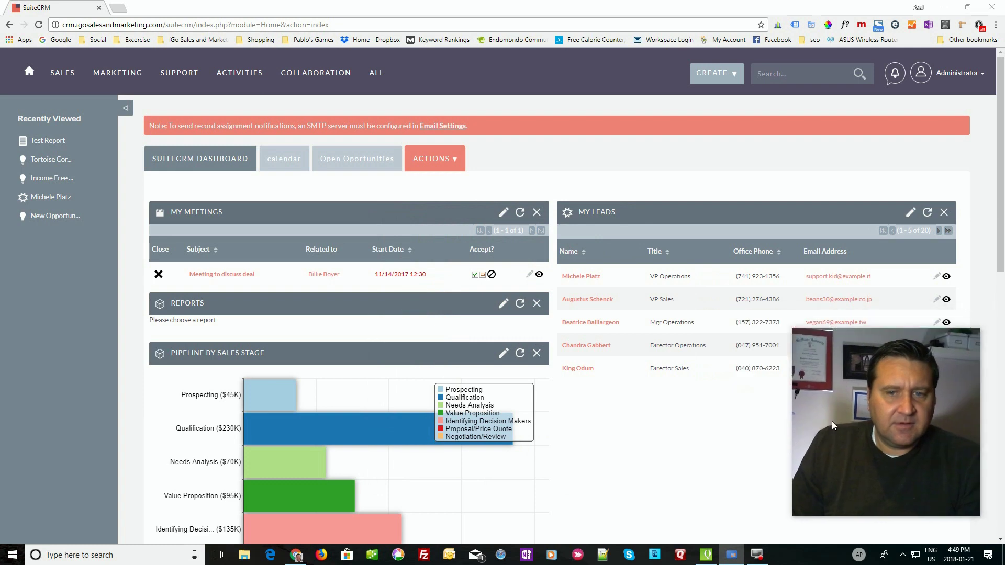
{"action": "mouse_move", "coordinate": [377, 74]}
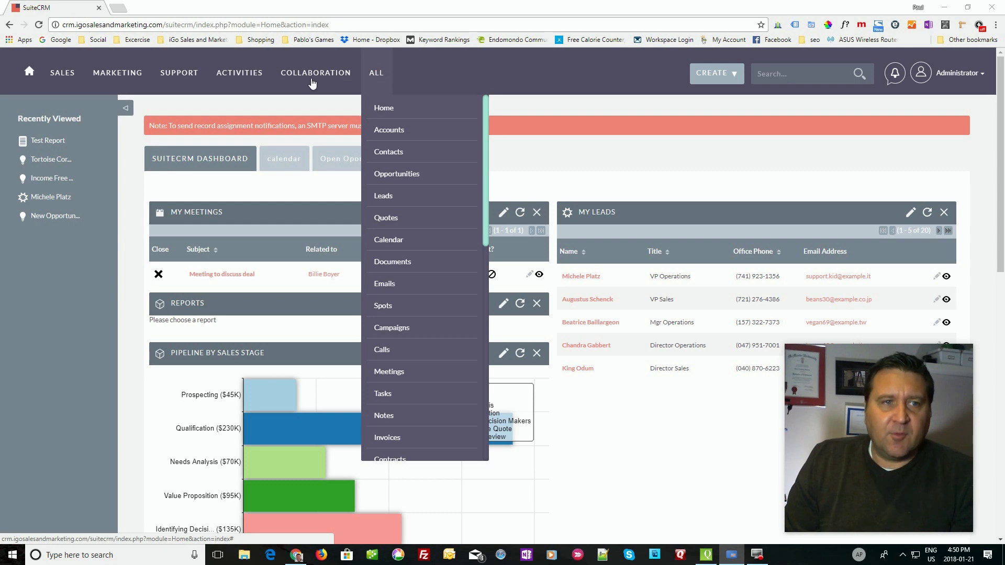
{"action": "scroll", "coordinate": [410, 226], "scroll_direction": "down", "scroll_amount": 1}
{"action": "scroll", "coordinate": [410, 226], "scroll_direction": "down", "scroll_amount": 5}
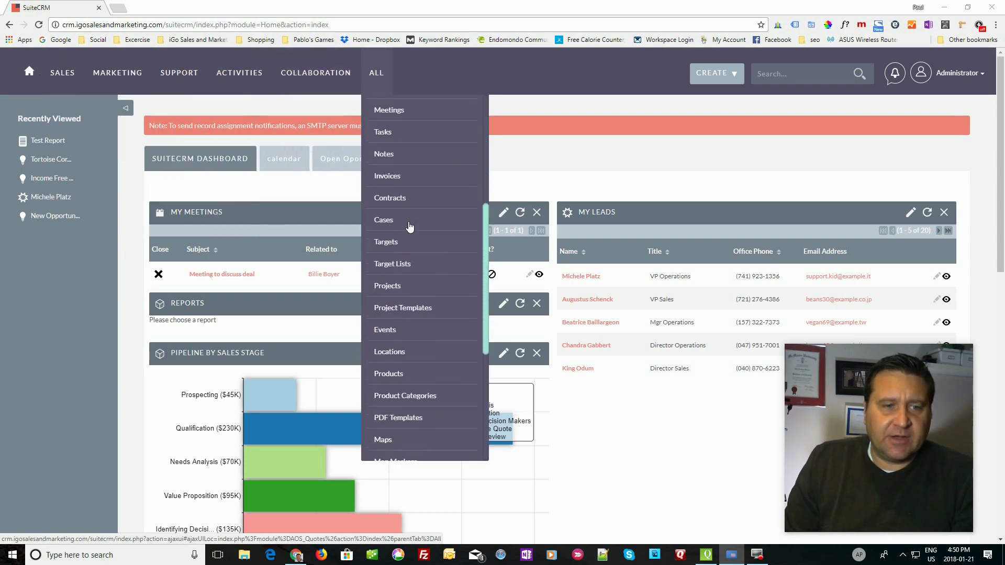
{"action": "scroll", "coordinate": [409, 226], "scroll_direction": "down", "scroll_amount": 5}
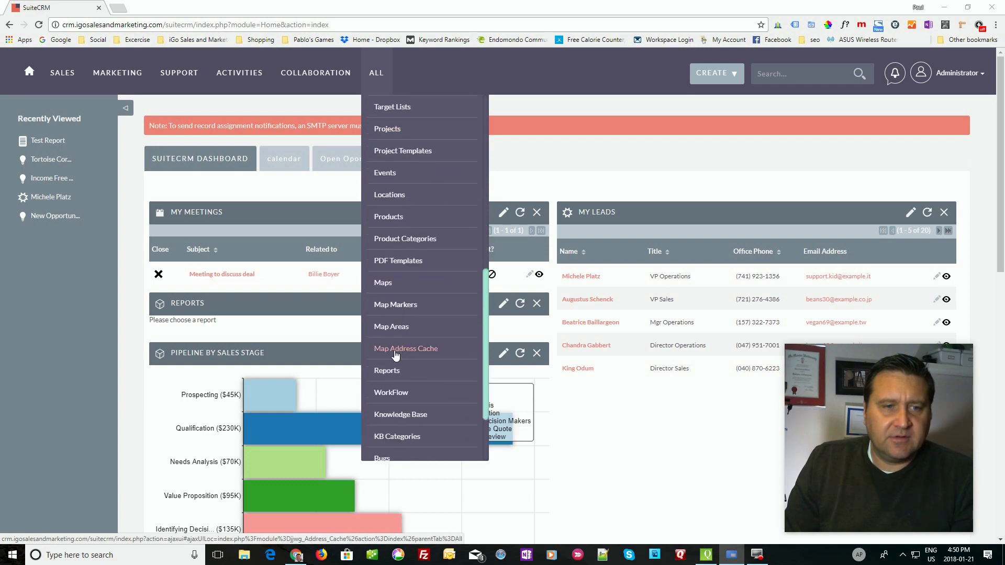
{"action": "left_click", "coordinate": [386, 371]}
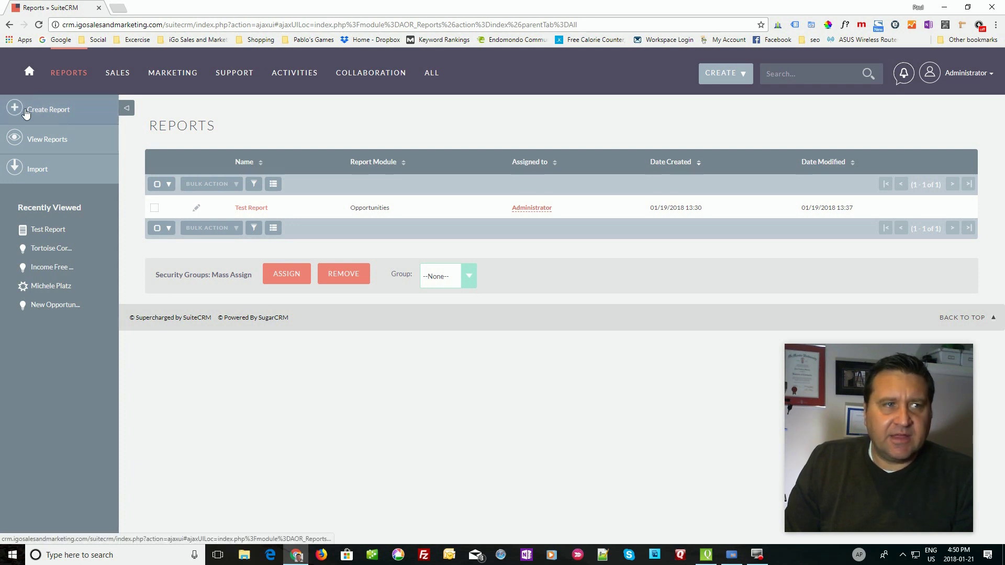
{"action": "left_click", "coordinate": [62, 112]}
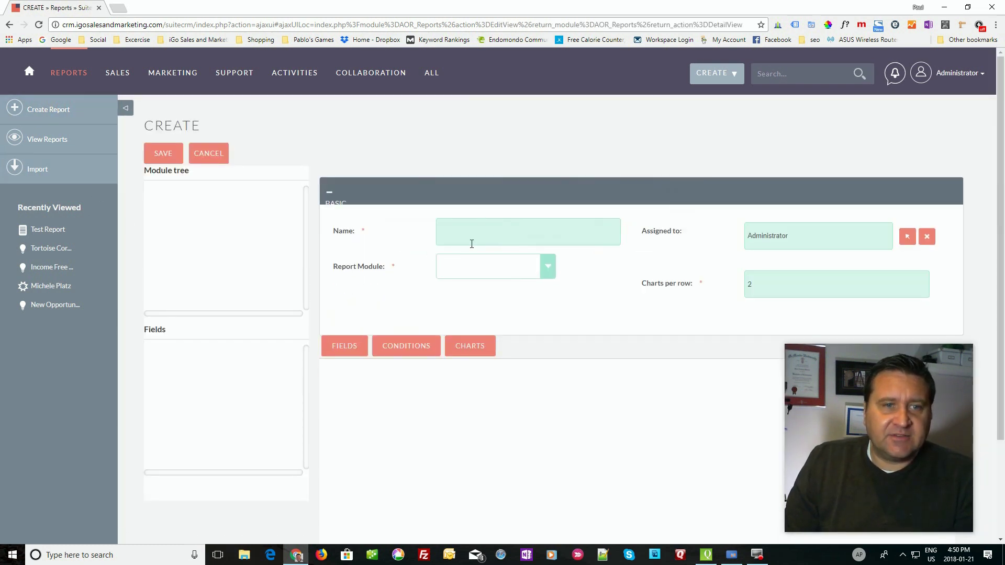
Step: Name the report "Opportunities by Stage" and set its report module to Opportunities
{"action": "left_click", "coordinate": [487, 235]}
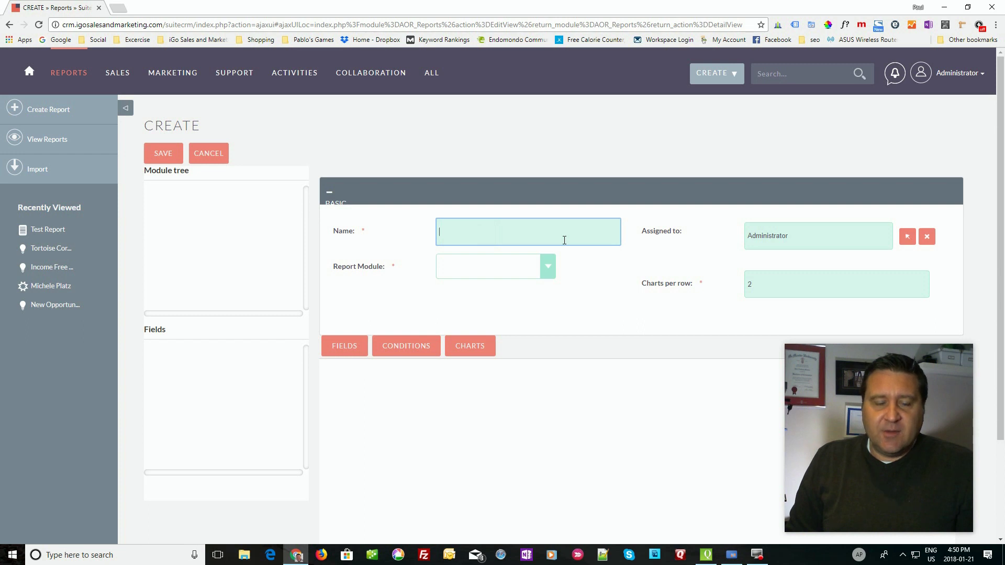
{"action": "type", "text": "Opportunities by Stage"}
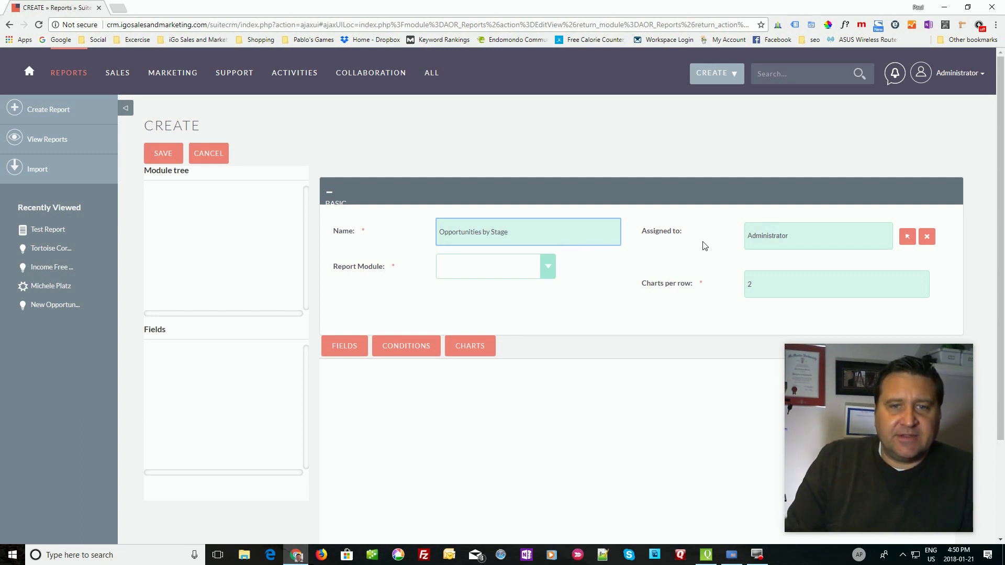
{"action": "left_click", "coordinate": [812, 238]}
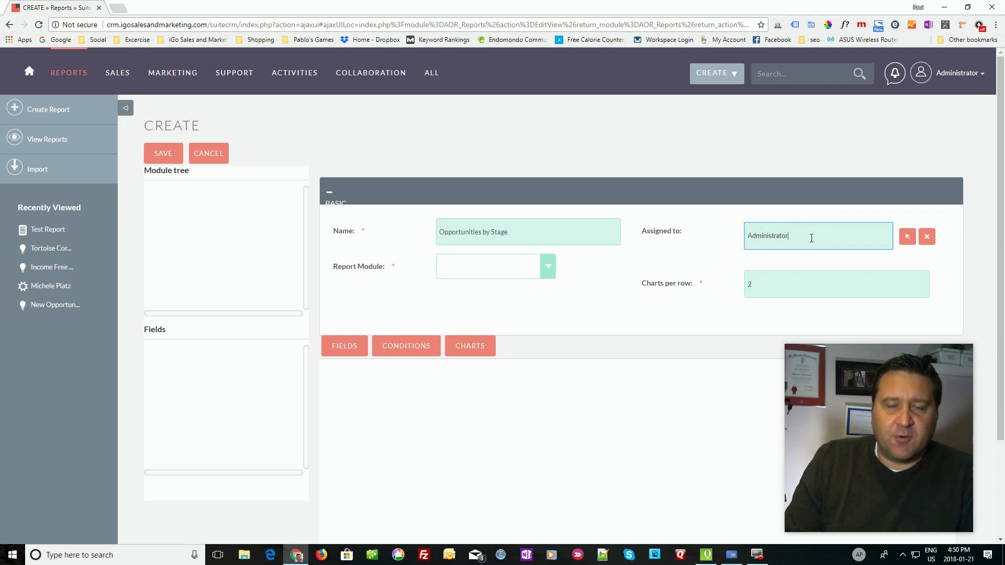
{"action": "left_click", "coordinate": [548, 269]}
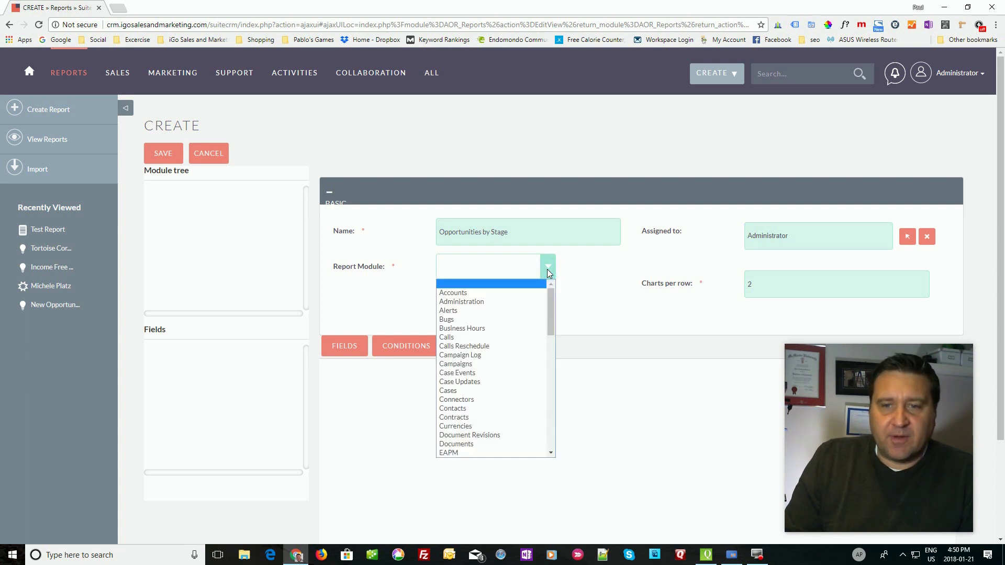
{"action": "scroll", "coordinate": [498, 314], "scroll_direction": "down", "scroll_amount": 4}
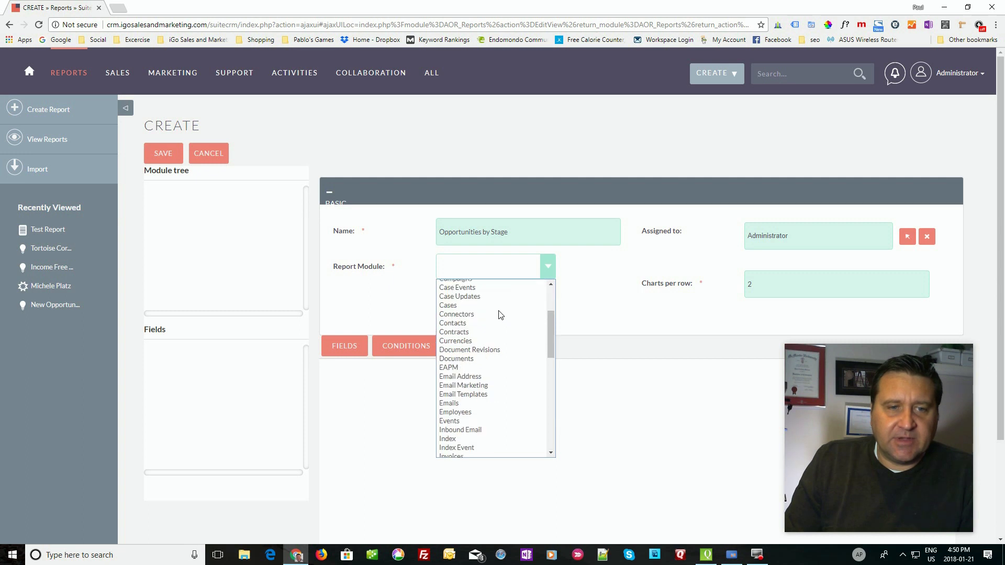
{"action": "scroll", "coordinate": [475, 414], "scroll_direction": "down", "scroll_amount": 4}
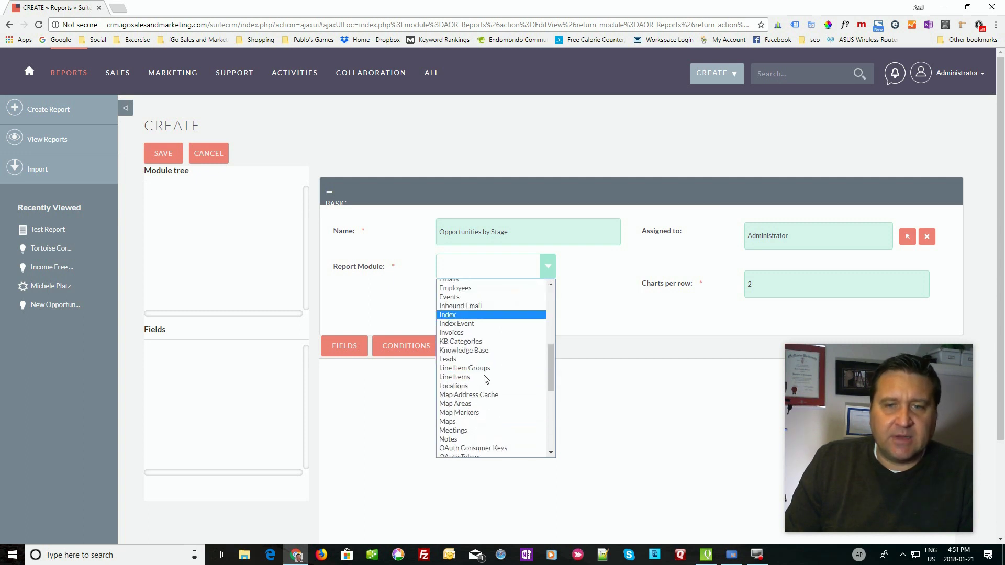
{"action": "scroll", "coordinate": [483, 375], "scroll_direction": "down", "scroll_amount": 4}
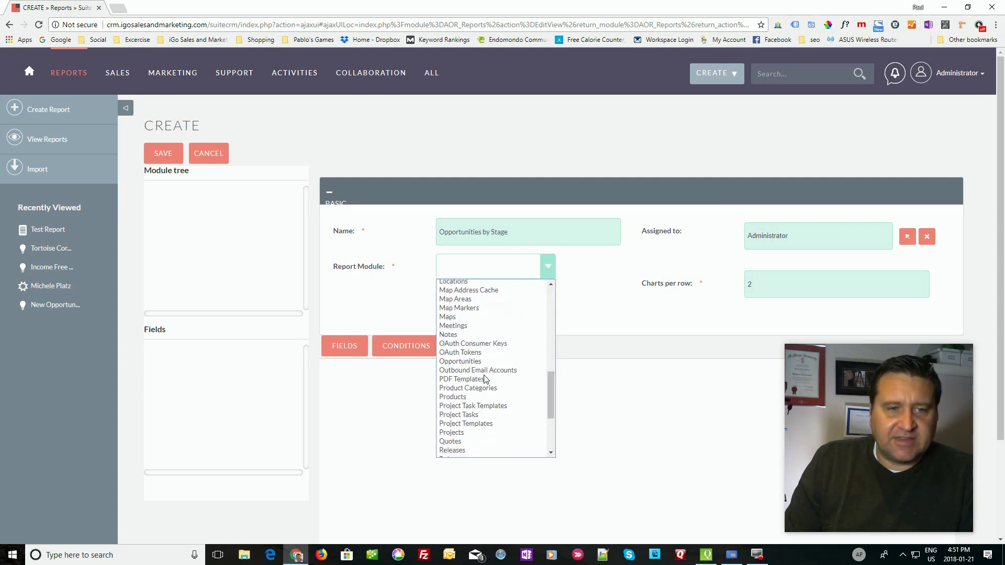
{"action": "left_click", "coordinate": [475, 361]}
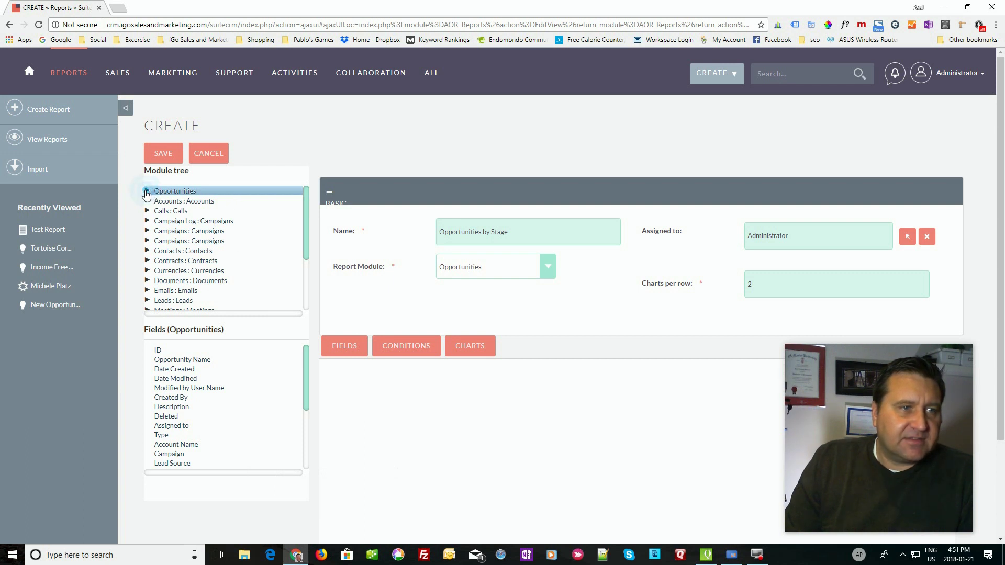
Step: Look through the fields of the related Accounts module and reselect Opportunities in the module tree
{"action": "left_click", "coordinate": [188, 202]}
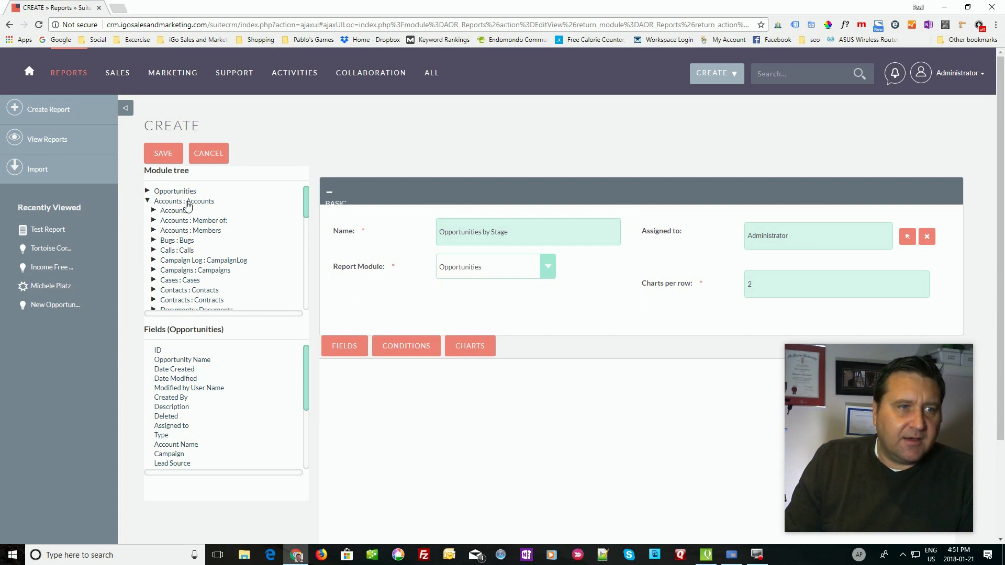
{"action": "left_click", "coordinate": [171, 211]}
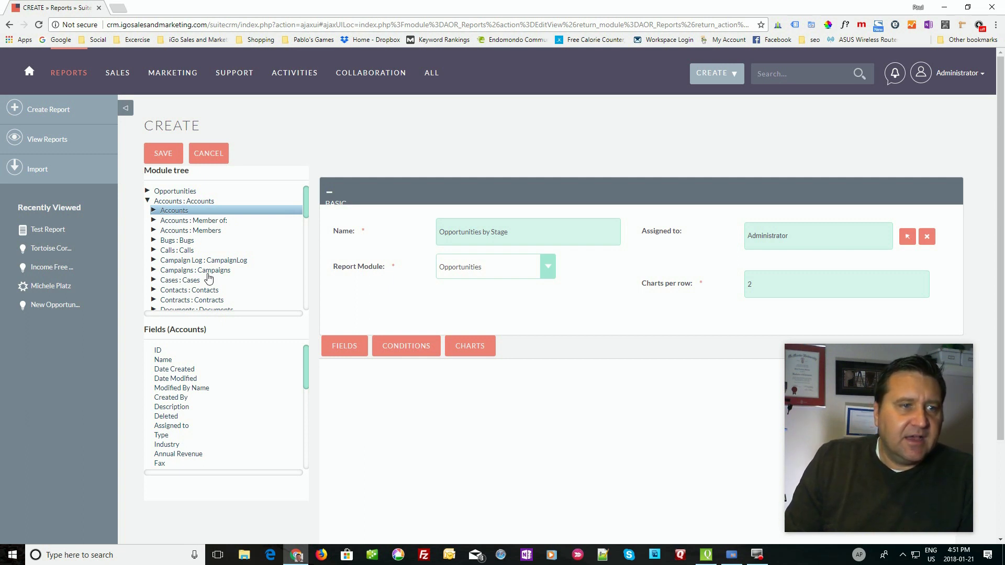
{"action": "scroll", "coordinate": [208, 278], "scroll_direction": "down", "scroll_amount": 1}
{"action": "scroll", "coordinate": [212, 276], "scroll_direction": "up", "scroll_amount": 1}
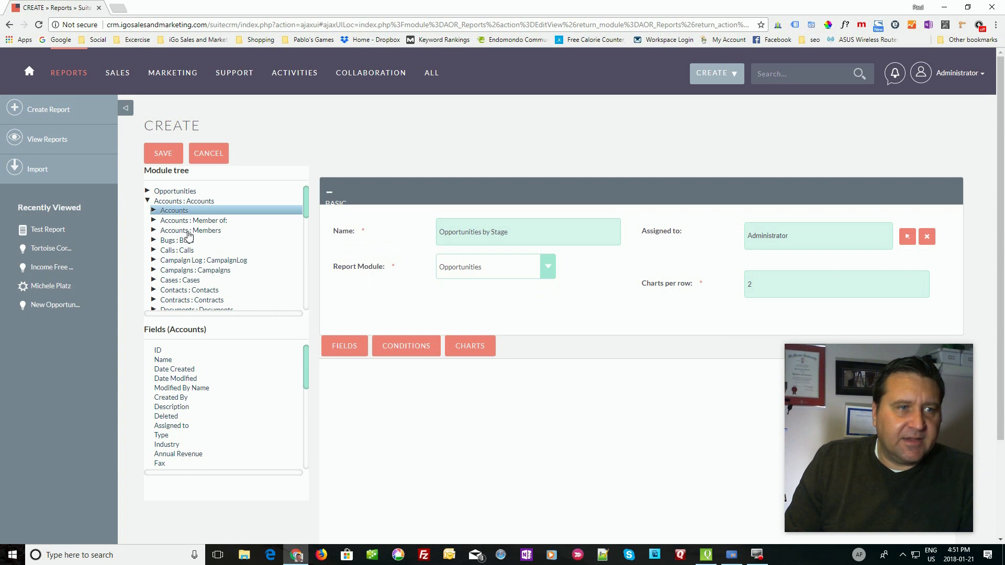
{"action": "left_click", "coordinate": [175, 191]}
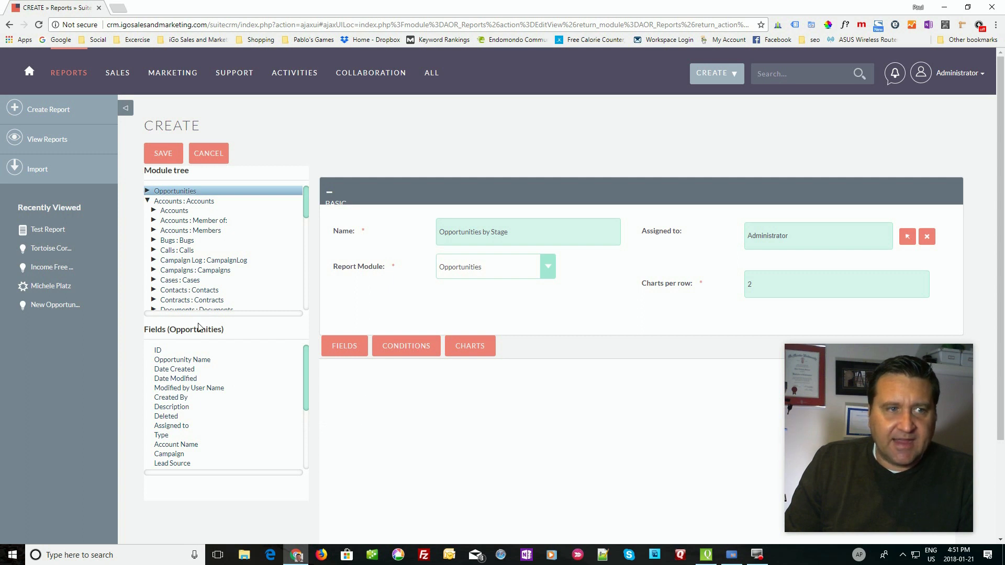
Step: Add the Date Created, Opportunity Name and Account Name fields from Opportunities to the report
{"action": "double_click", "coordinate": [182, 369]}
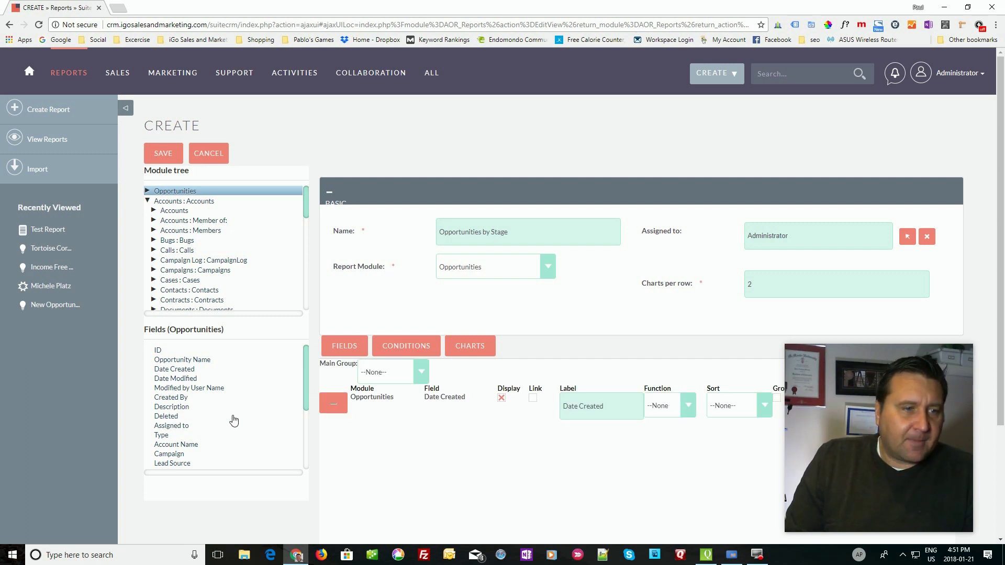
{"action": "scroll", "coordinate": [234, 420], "scroll_direction": "down", "scroll_amount": 1}
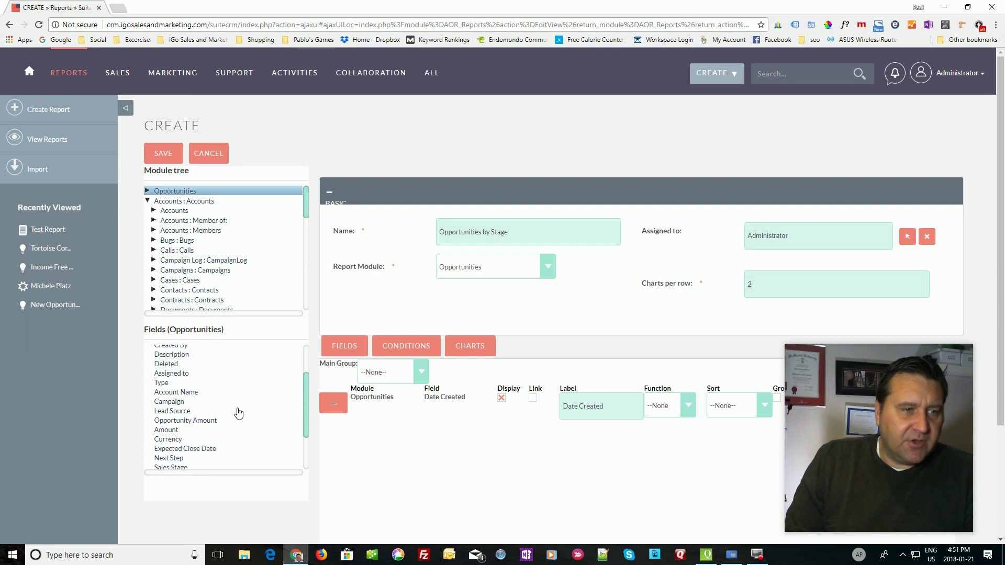
{"action": "scroll", "coordinate": [229, 413], "scroll_direction": "up", "scroll_amount": 1}
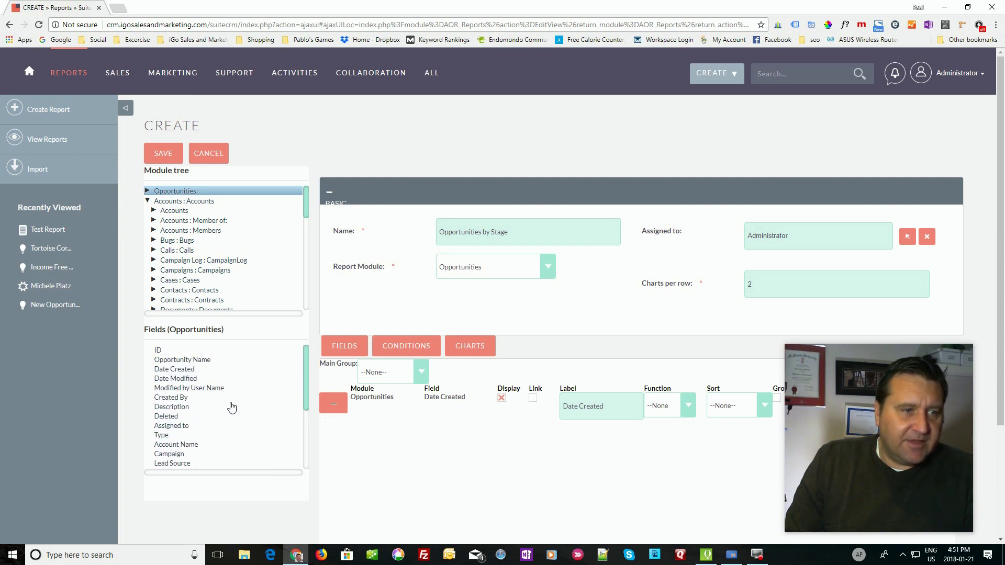
{"action": "left_click_drag", "start_coordinate": [191, 360], "coordinate": [318, 419]}
{"action": "scroll", "coordinate": [224, 374], "scroll_direction": "down", "scroll_amount": 1}
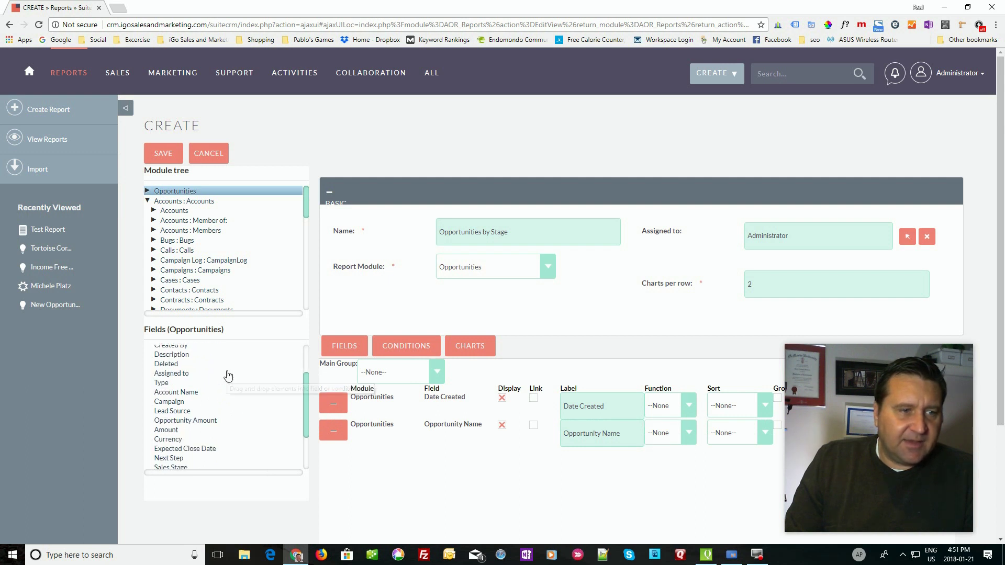
{"action": "left_click_drag", "start_coordinate": [187, 393], "coordinate": [322, 447]}
Step: Add the Sales Stage and Lead Source fields from Opportunities to the report
{"action": "scroll", "coordinate": [232, 380], "scroll_direction": "down", "scroll_amount": 1}
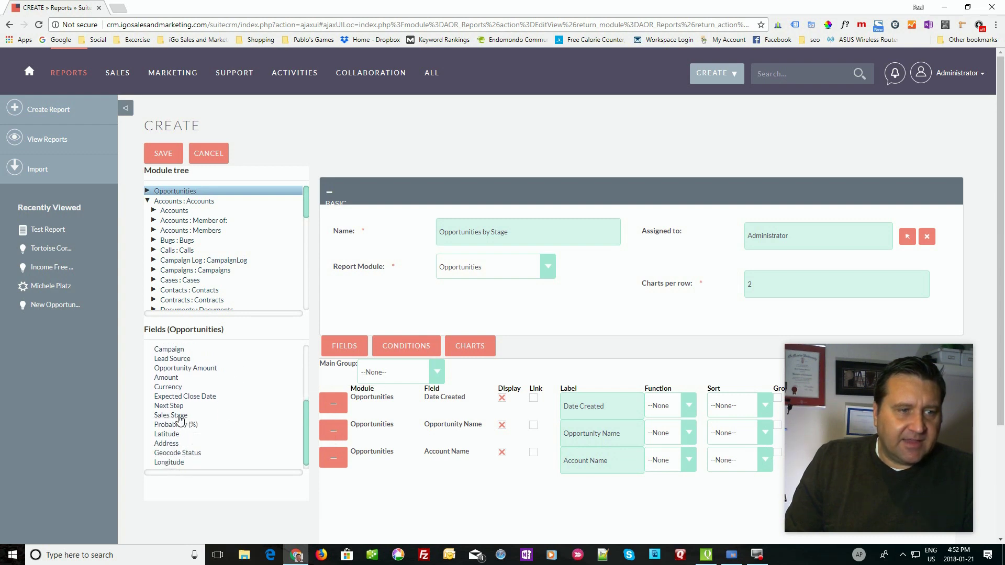
{"action": "left_click_drag", "start_coordinate": [181, 419], "coordinate": [322, 435]}
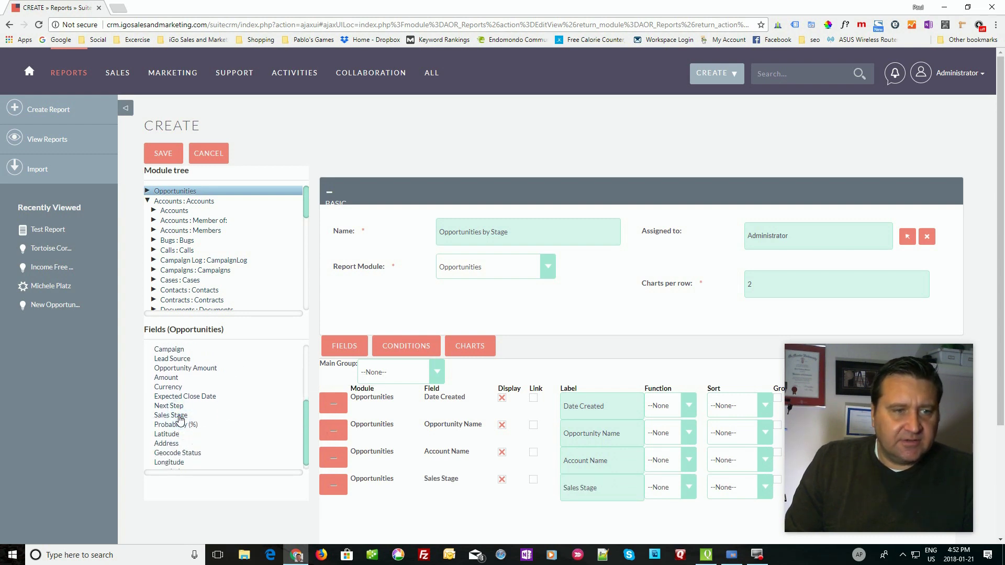
{"action": "scroll", "coordinate": [232, 410], "scroll_direction": "down", "scroll_amount": 1}
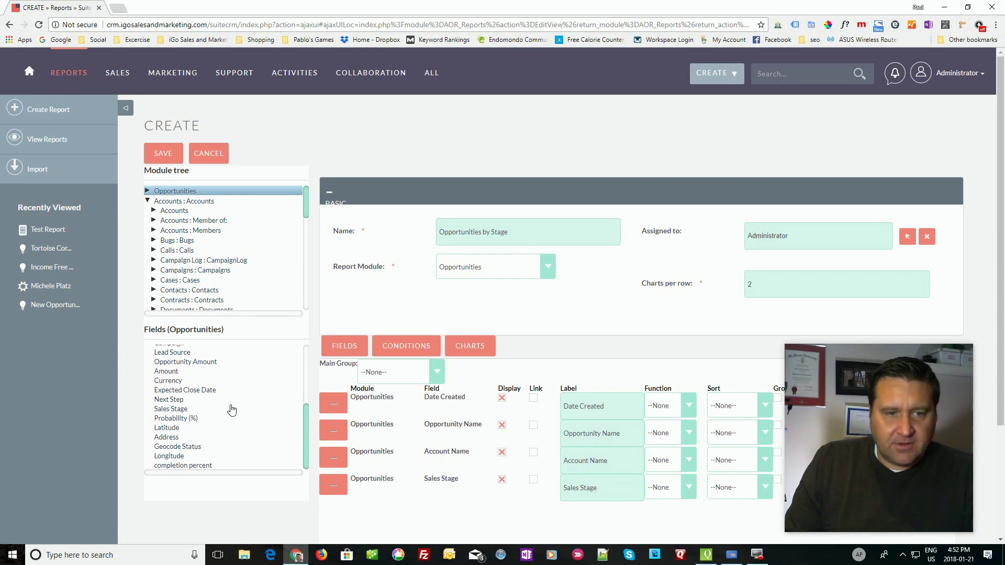
{"action": "scroll", "coordinate": [232, 410], "scroll_direction": "up", "scroll_amount": 1}
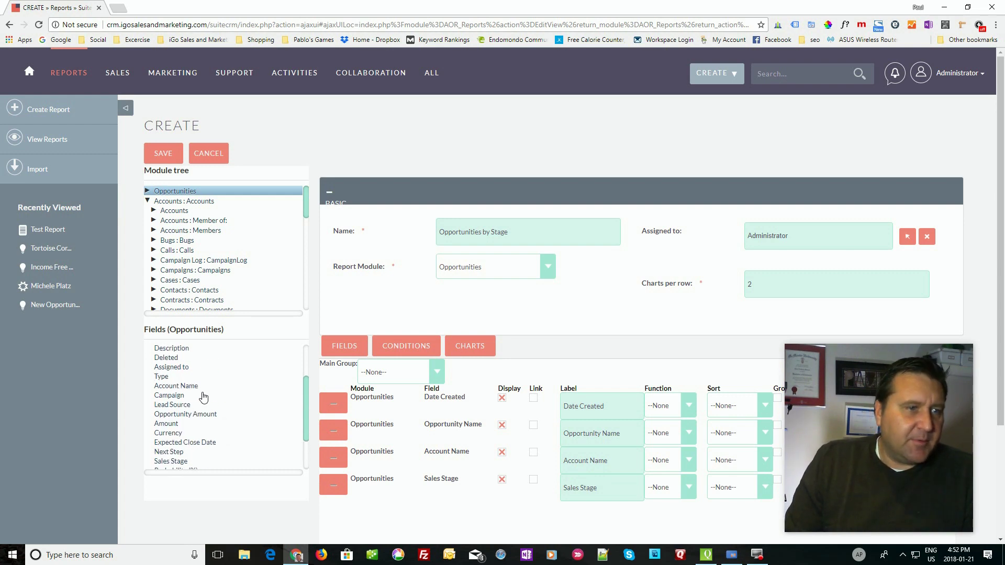
{"action": "double_click", "coordinate": [172, 404]}
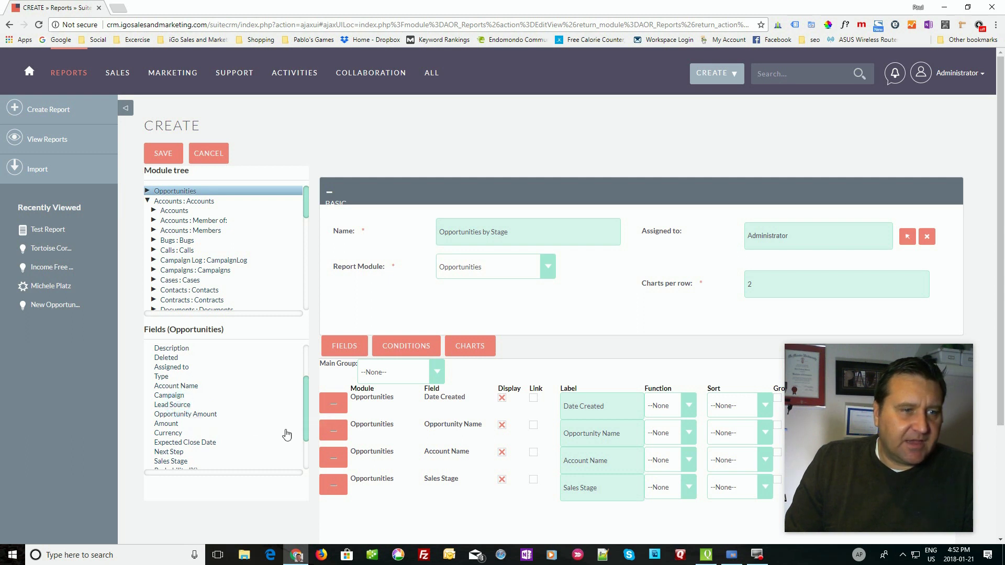
{"action": "scroll", "coordinate": [586, 385], "scroll_direction": "down", "scroll_amount": 1}
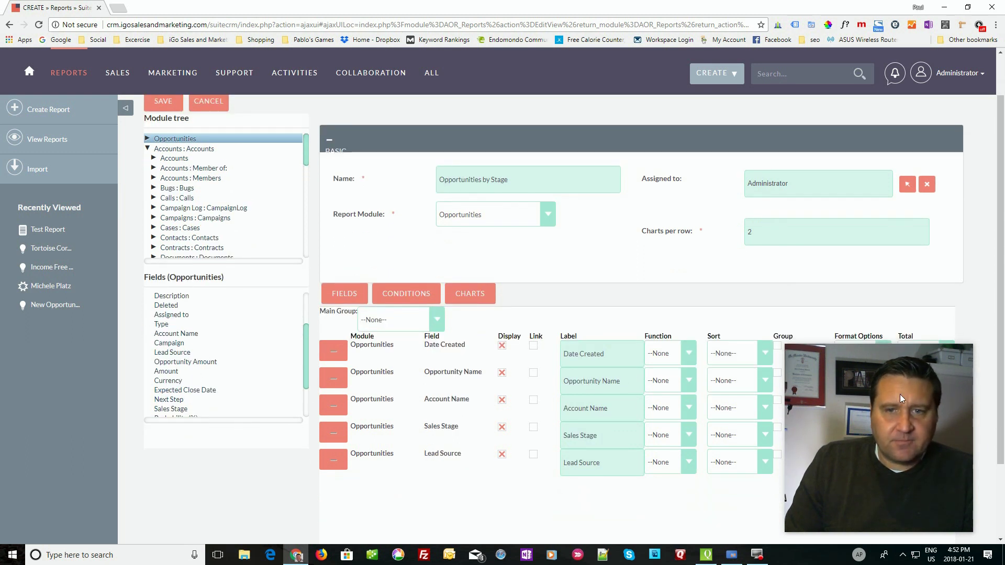
{"action": "left_click_drag", "start_coordinate": [847, 389], "coordinate": [830, 133]}
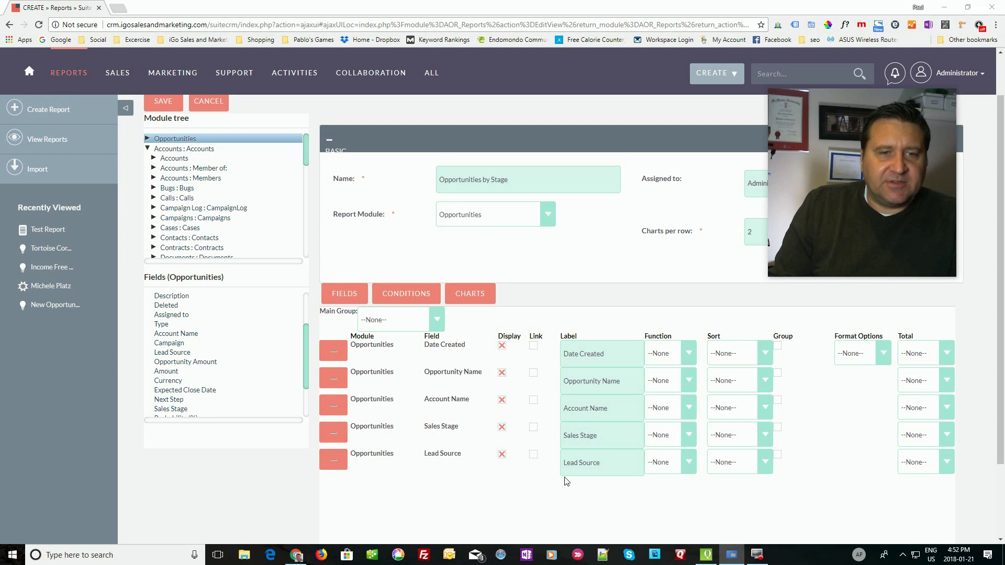
Step: Enable the link on the Opportunity Name field and sort the Sales Stage field in ascending order
{"action": "left_click", "coordinate": [533, 374]}
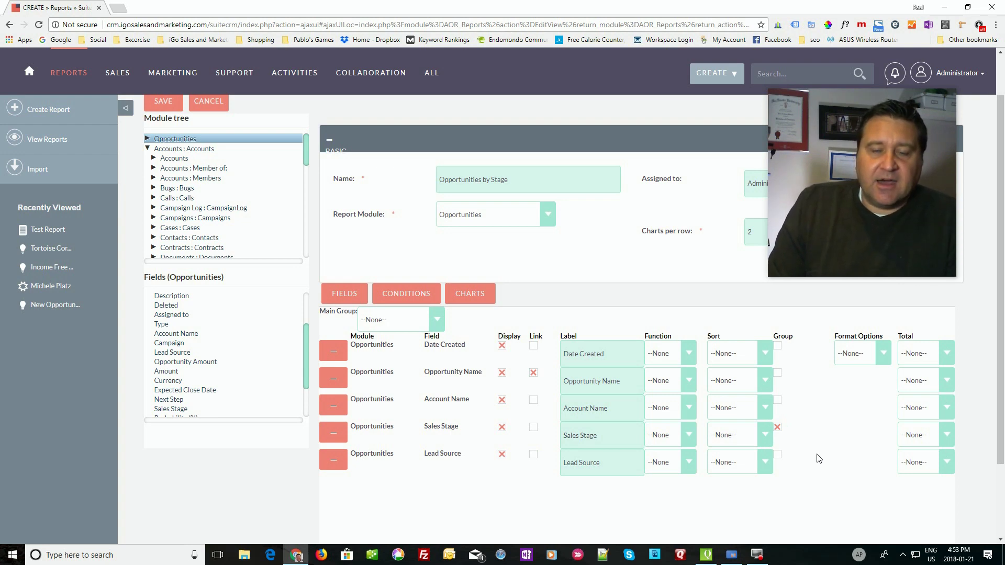
{"action": "left_click", "coordinate": [767, 437]}
{"action": "left_click", "coordinate": [746, 463]}
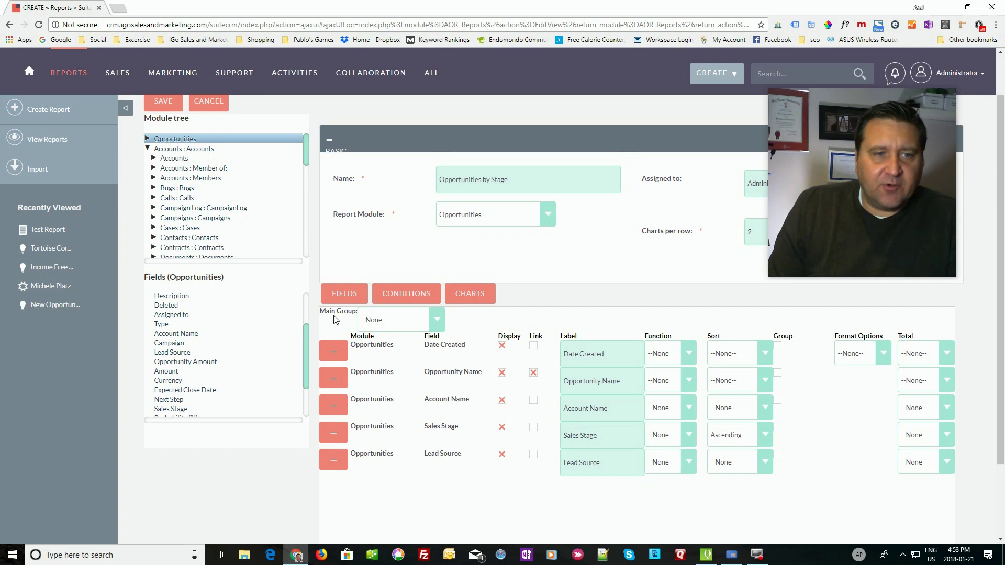
Step: Set the report's main group to Sales Stage and the Date Created format to Y-m-d
{"action": "left_click", "coordinate": [437, 318]}
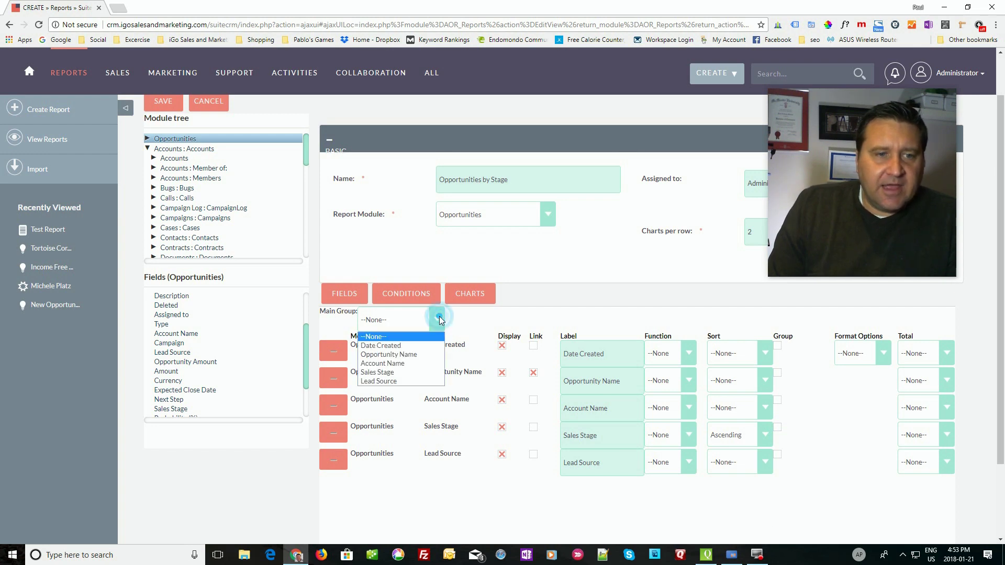
{"action": "left_click", "coordinate": [390, 373]}
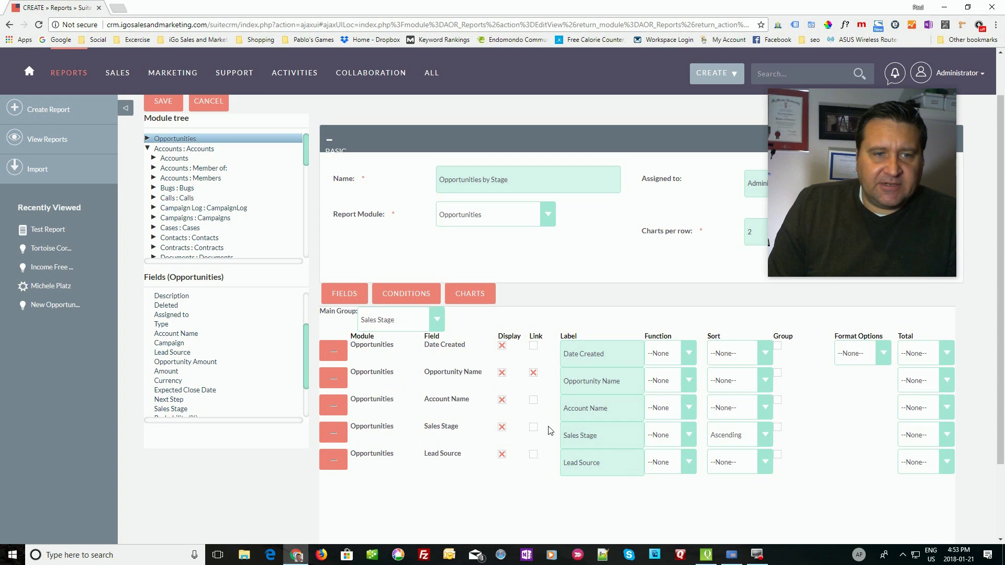
{"action": "left_click", "coordinate": [873, 357]}
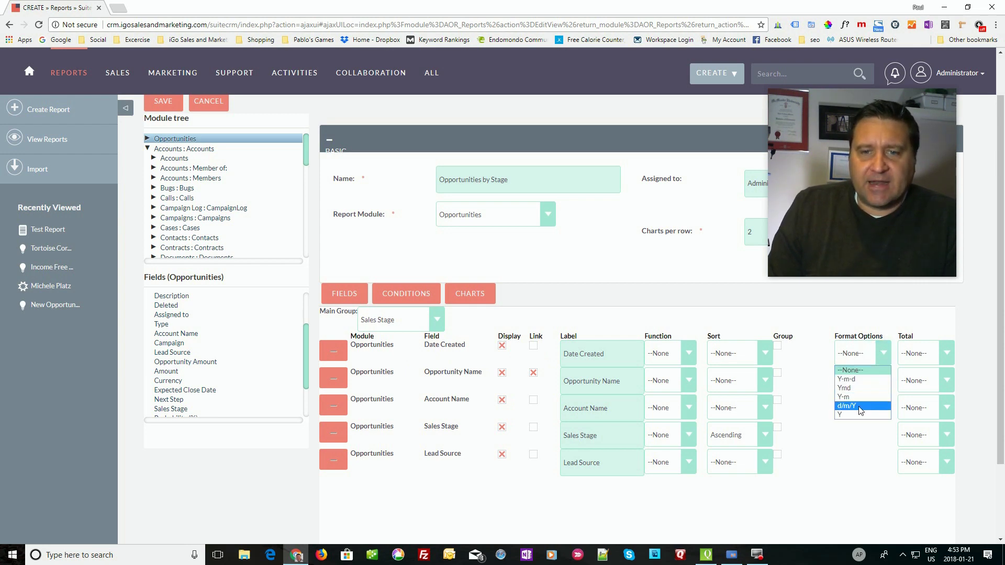
{"action": "left_click", "coordinate": [864, 380]}
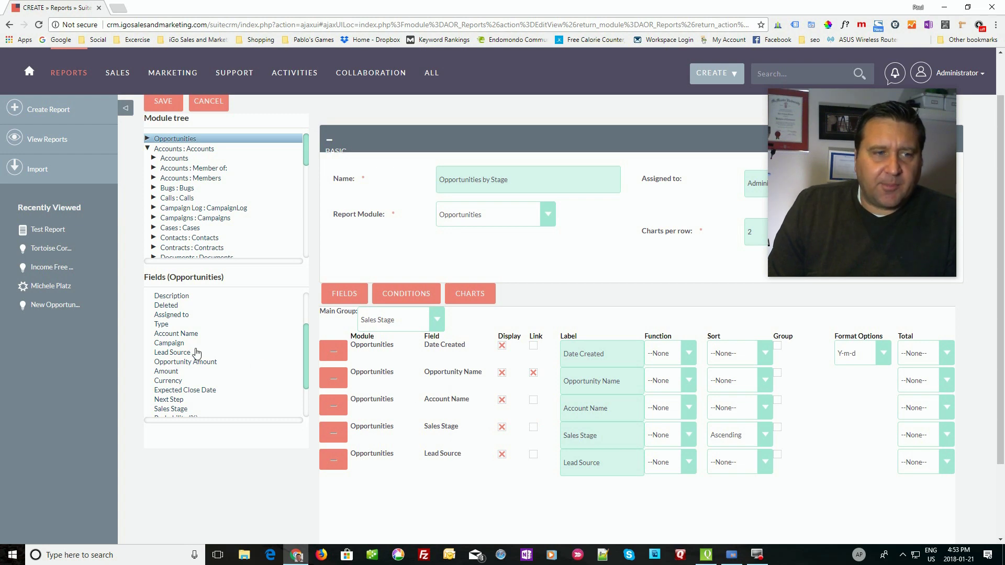
Step: Add the Opportunity Amount field from Opportunities to the report and set its total to Sum
{"action": "left_click_drag", "start_coordinate": [209, 363], "coordinate": [545, 484]}
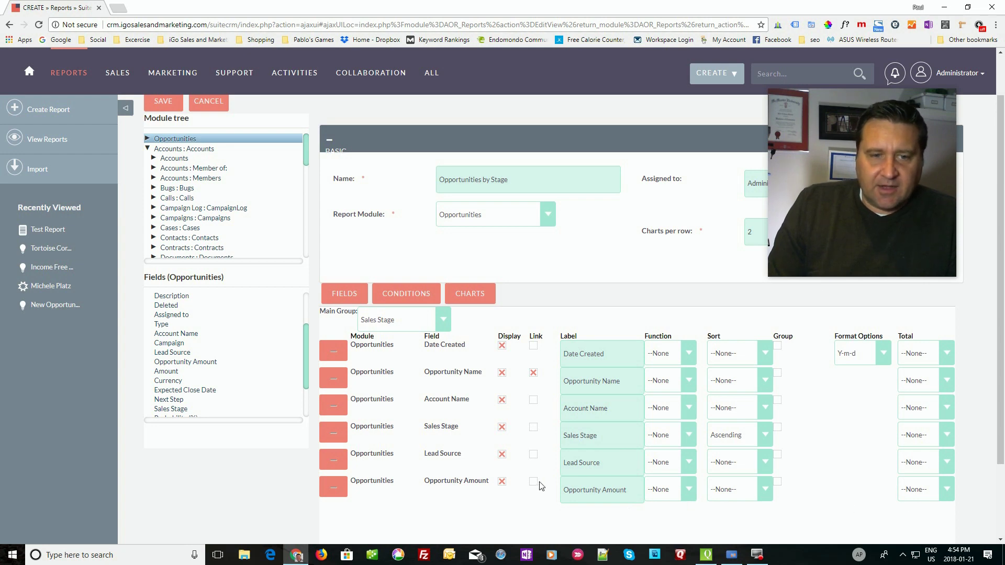
{"action": "left_click", "coordinate": [948, 489]}
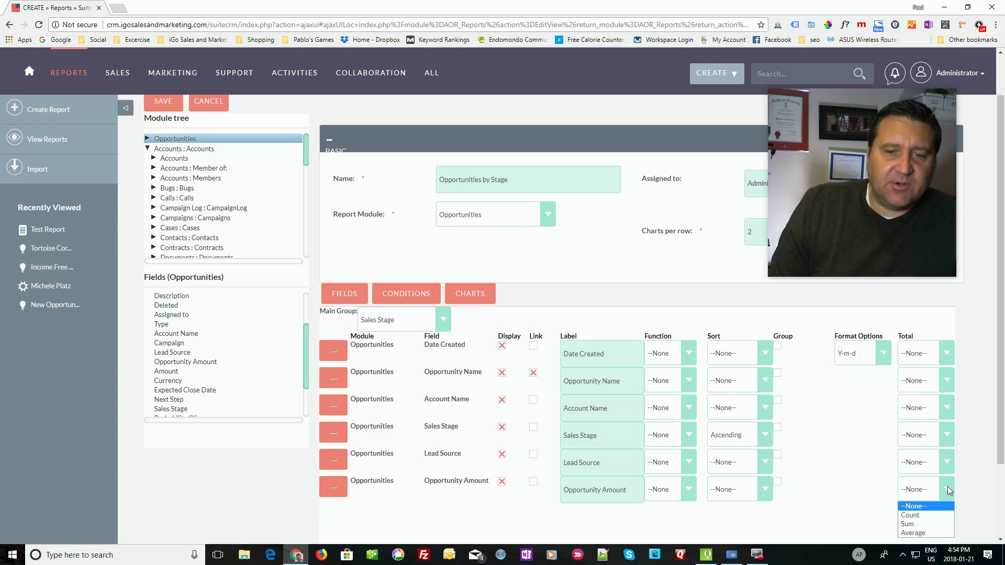
{"action": "left_click", "coordinate": [917, 524]}
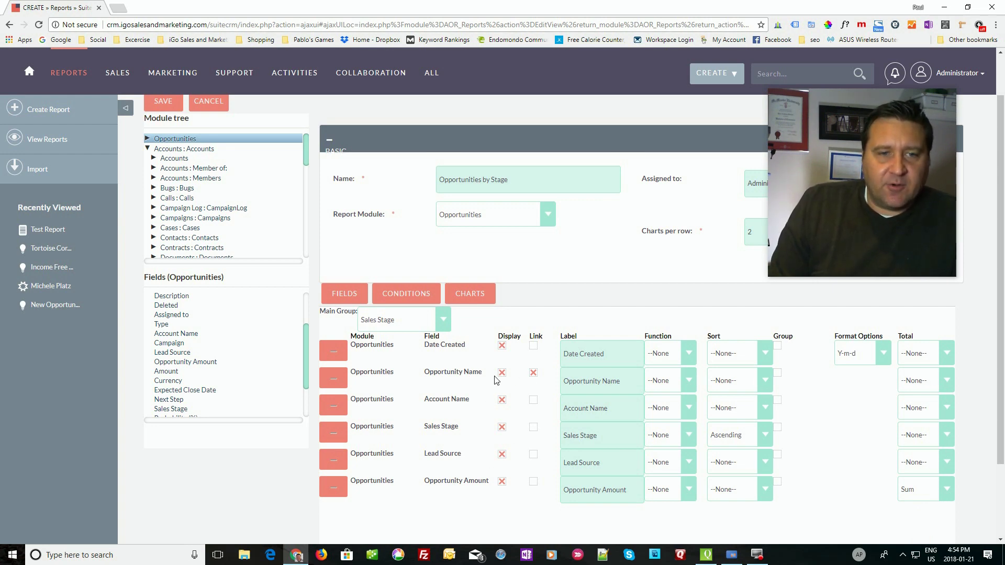
Step: Set the Opportunity Name field's total to Count and save the report
{"action": "left_click", "coordinate": [944, 381]}
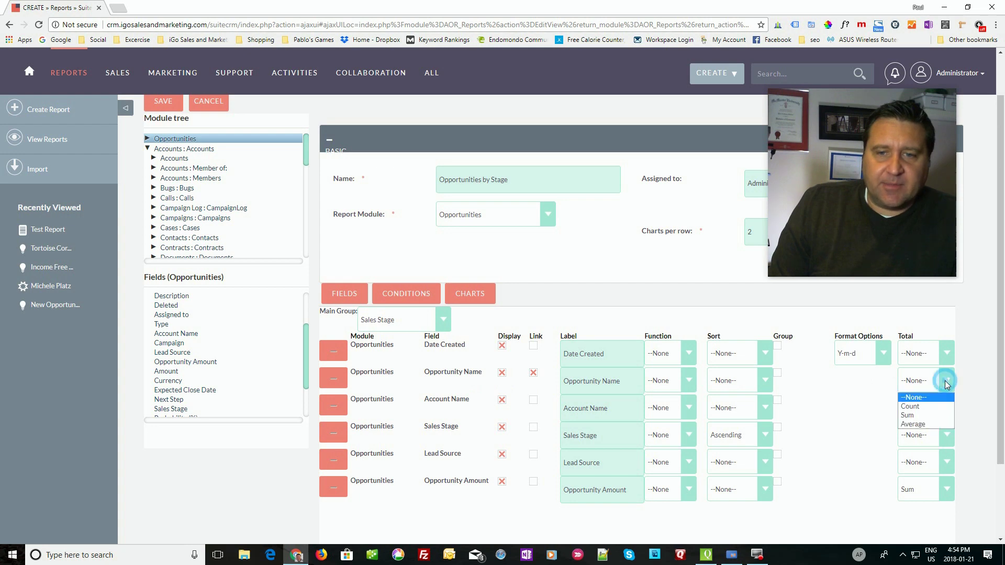
{"action": "left_click", "coordinate": [920, 408]}
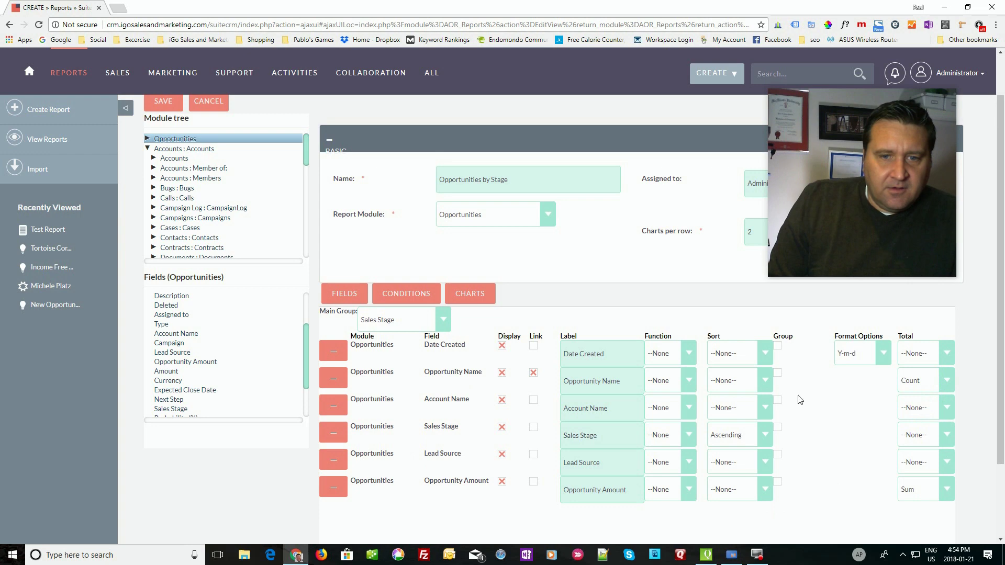
{"action": "scroll", "coordinate": [825, 422], "scroll_direction": "down", "scroll_amount": 1}
{"action": "scroll", "coordinate": [825, 423], "scroll_direction": "up", "scroll_amount": 1}
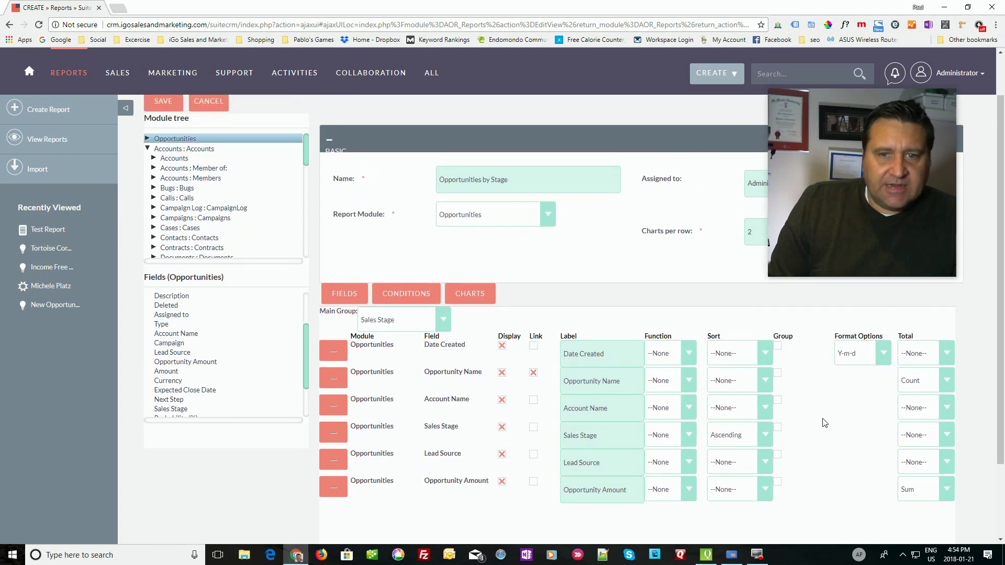
{"action": "scroll", "coordinate": [592, 309], "scroll_direction": "up", "scroll_amount": 1}
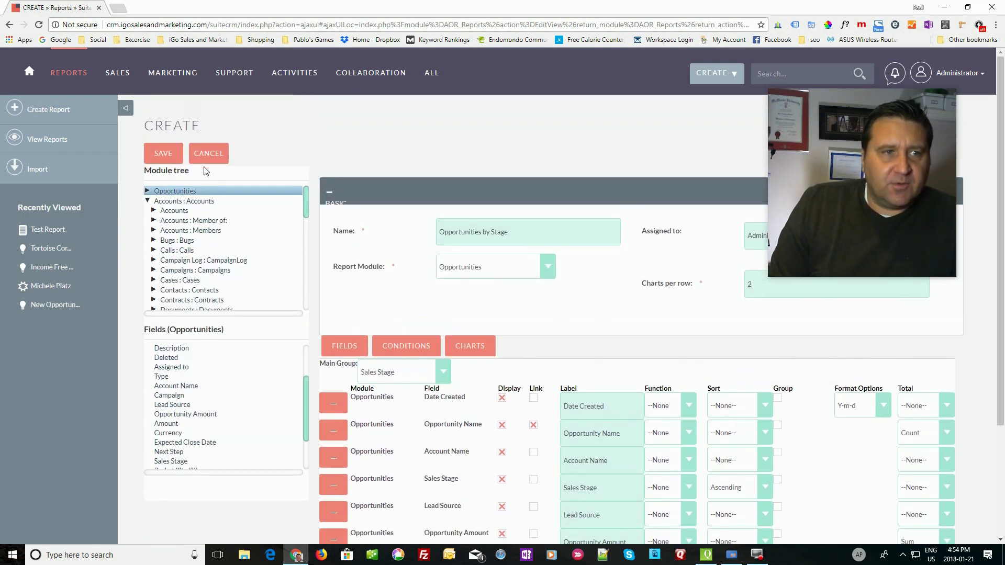
{"action": "left_click", "coordinate": [162, 155]}
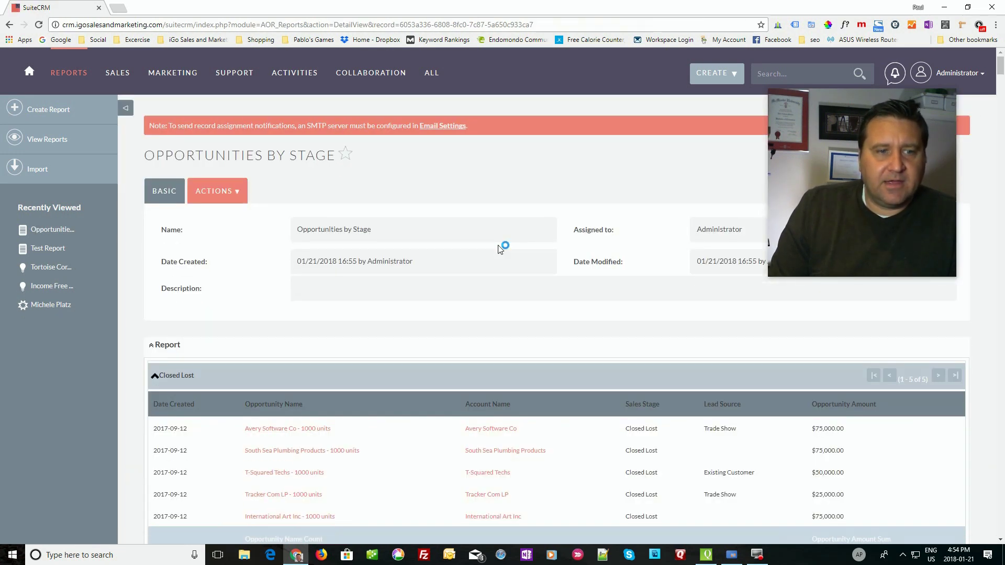
Step: Examine the saved report's sales stage groups, including each group's opportunity name count and opportunity amount sum
{"action": "scroll", "coordinate": [498, 249], "scroll_direction": "down", "scroll_amount": 1}
{"action": "scroll", "coordinate": [498, 250], "scroll_direction": "down", "scroll_amount": 2}
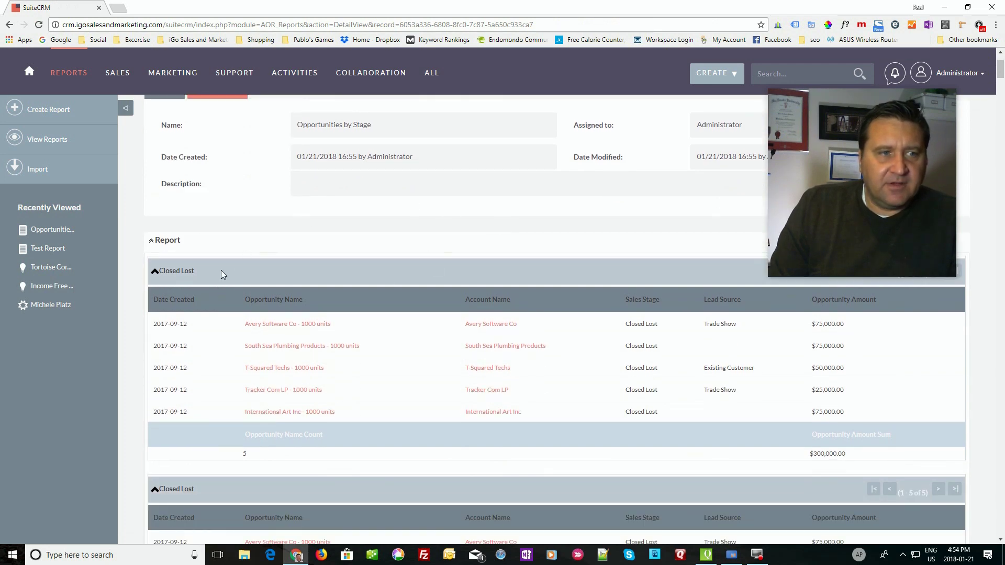
{"action": "scroll", "coordinate": [220, 270], "scroll_direction": "down", "scroll_amount": 2}
{"action": "scroll", "coordinate": [211, 386], "scroll_direction": "down", "scroll_amount": 4}
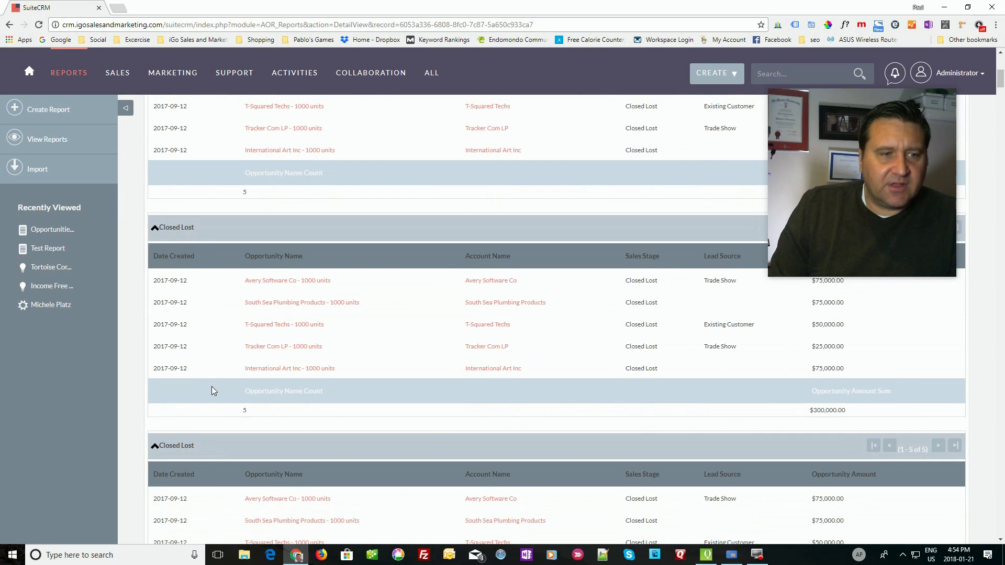
{"action": "scroll", "coordinate": [211, 391], "scroll_direction": "down", "scroll_amount": 8}
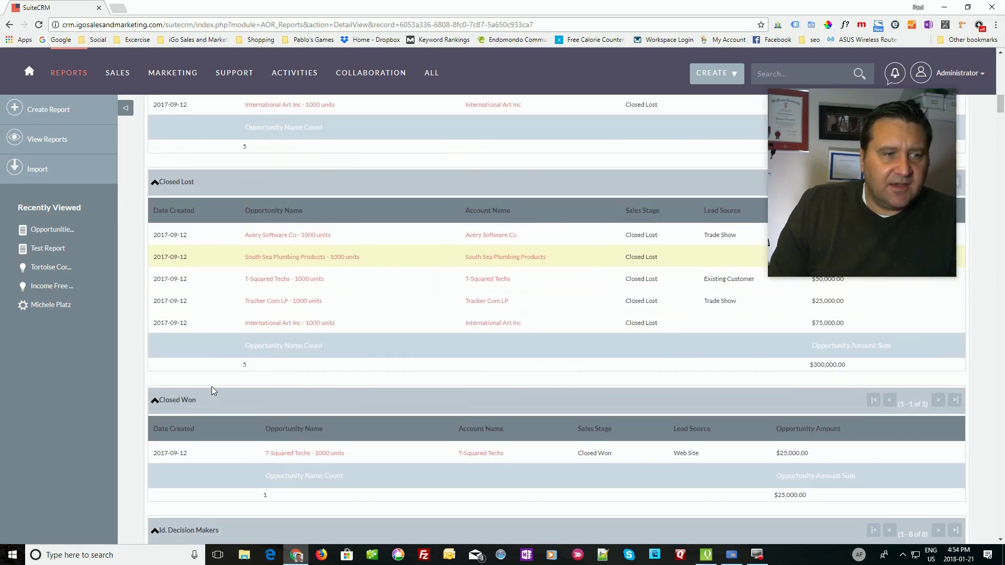
{"action": "scroll", "coordinate": [212, 391], "scroll_direction": "up", "scroll_amount": 6}
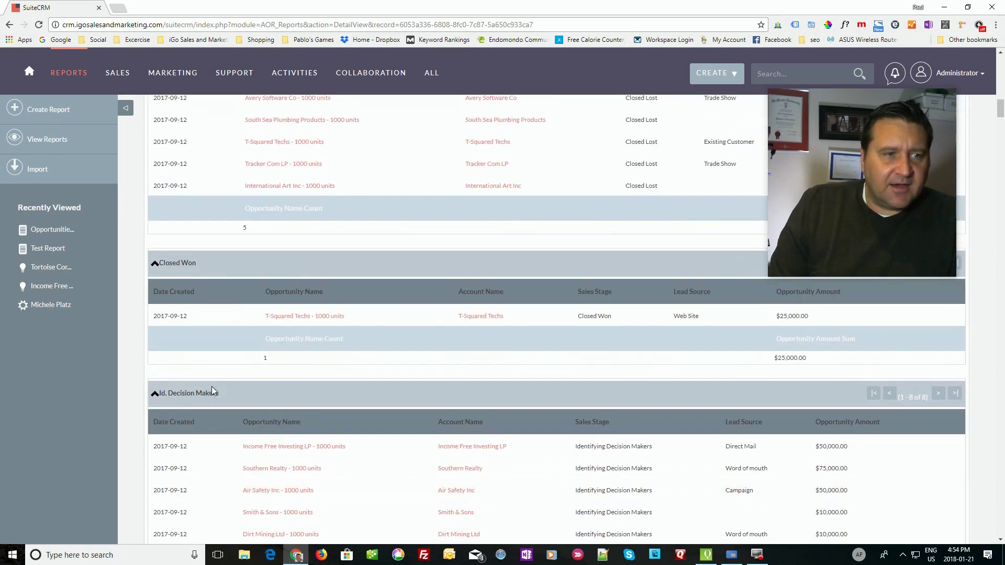
{"action": "scroll", "coordinate": [211, 390], "scroll_direction": "up", "scroll_amount": 4}
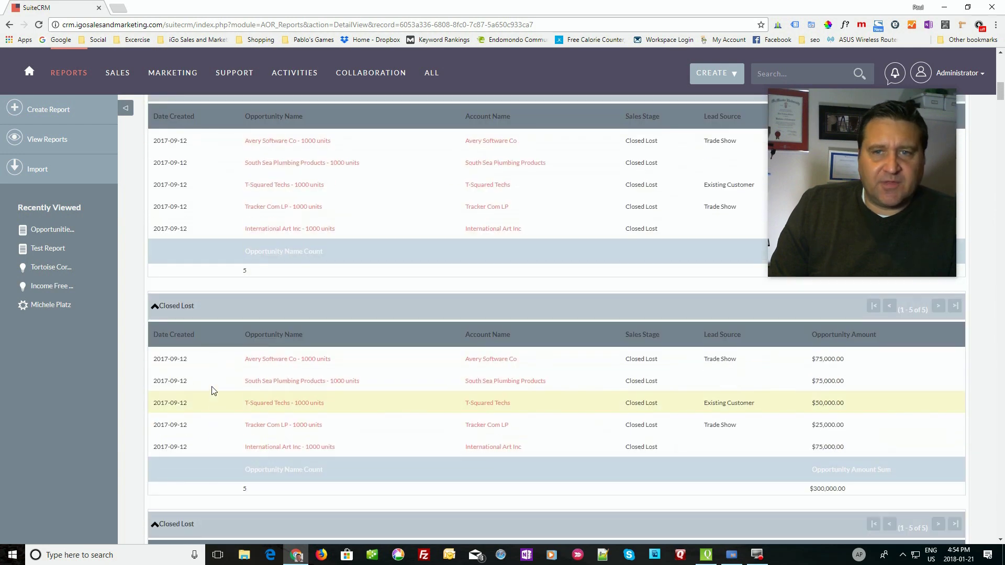
{"action": "scroll", "coordinate": [211, 391], "scroll_direction": "up", "scroll_amount": 4}
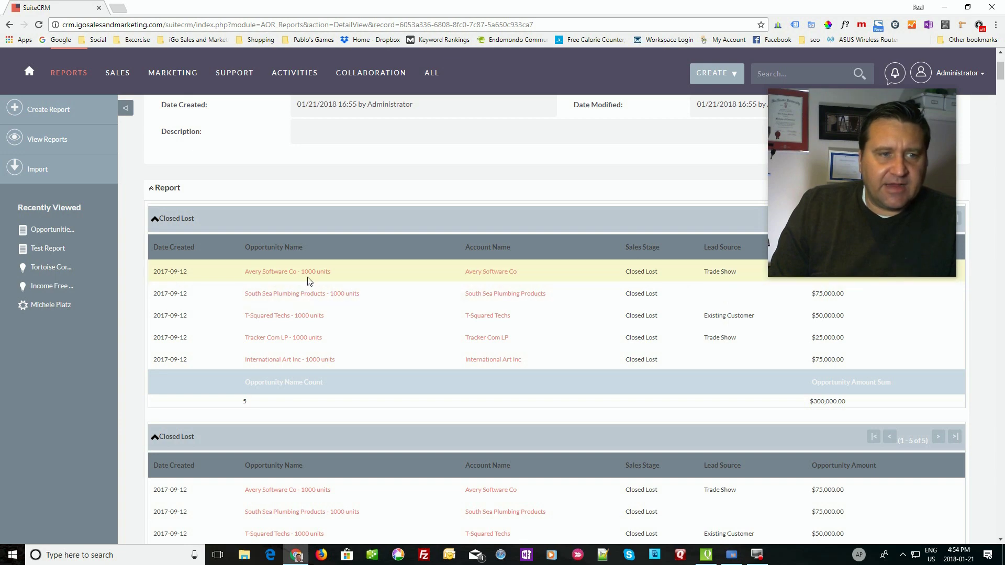
{"action": "scroll", "coordinate": [615, 314], "scroll_direction": "up", "scroll_amount": 2}
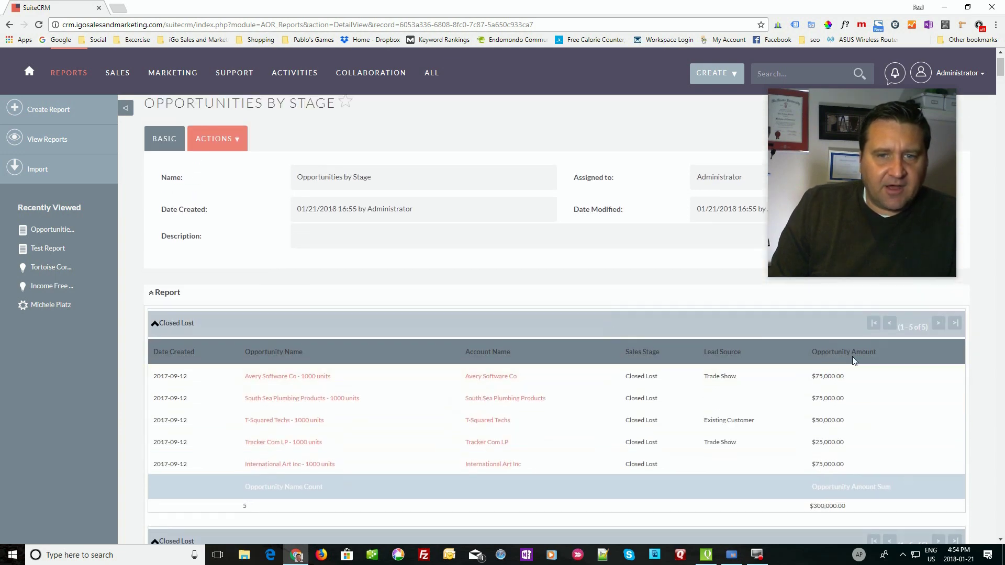
{"action": "scroll", "coordinate": [834, 477], "scroll_direction": "down", "scroll_amount": 1}
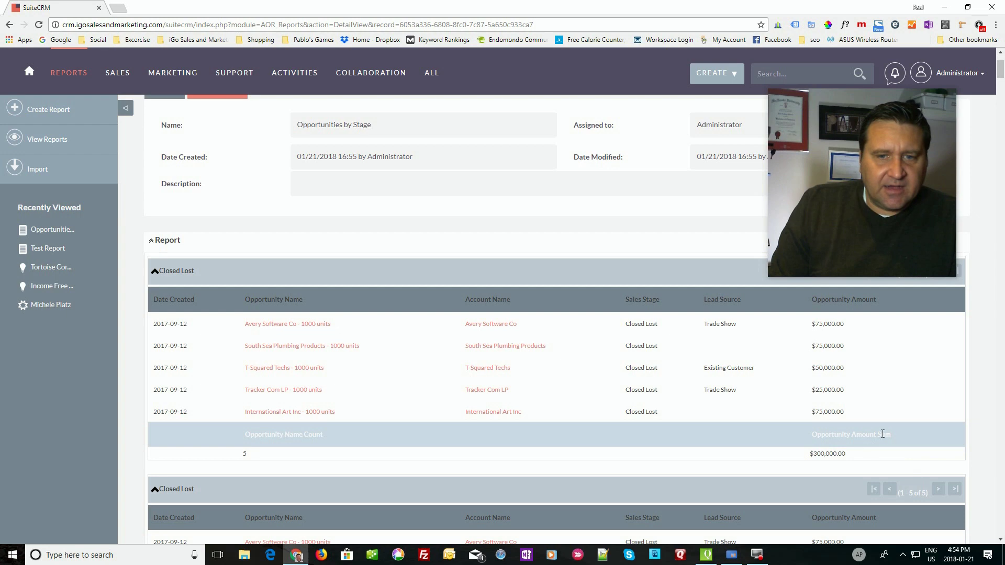
{"action": "left_click_drag", "start_coordinate": [810, 452], "coordinate": [864, 457]}
{"action": "left_click_drag", "start_coordinate": [241, 455], "coordinate": [278, 457]}
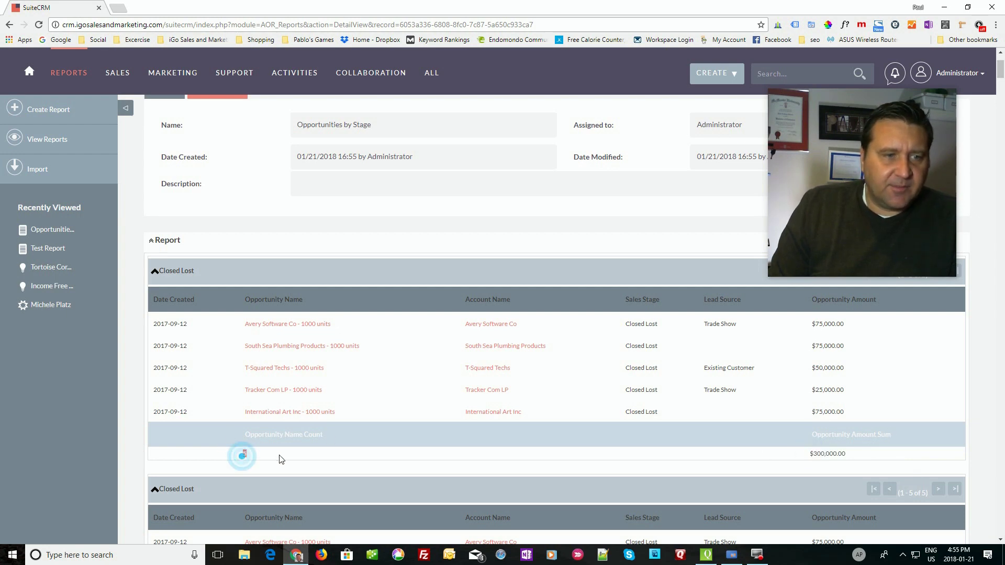
{"action": "scroll", "coordinate": [335, 419], "scroll_direction": "up", "scroll_amount": 2}
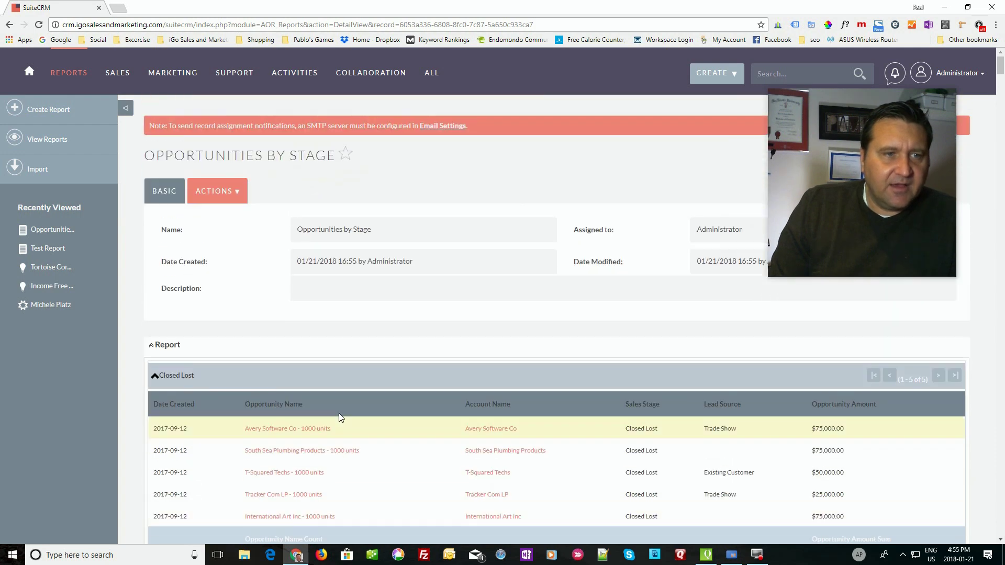
Step: Open the Opportunities by Stage report for editing and check the Sales Stage field's sort setting
{"action": "left_click", "coordinate": [238, 191]}
{"action": "left_click", "coordinate": [179, 217]}
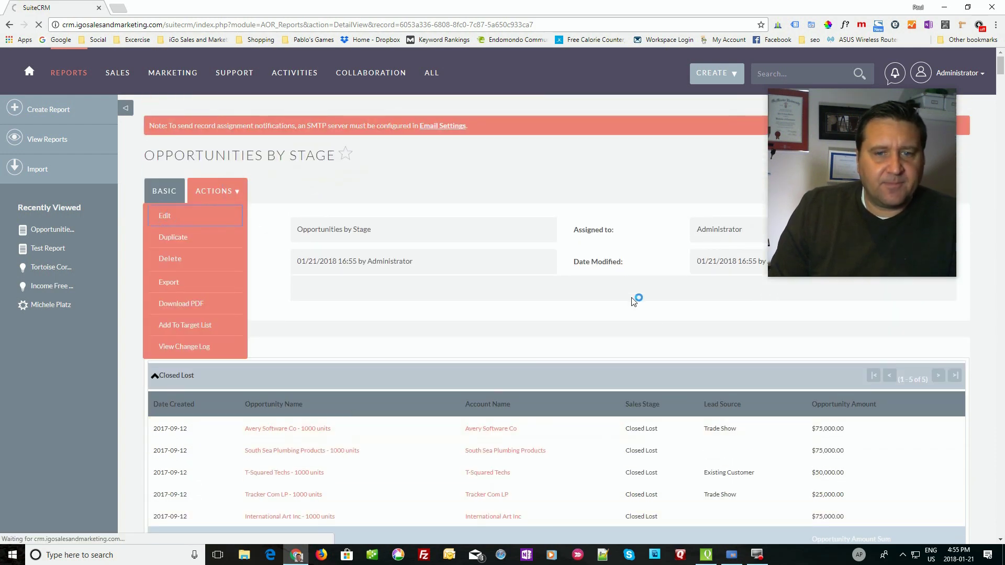
{"action": "scroll", "coordinate": [625, 293], "scroll_direction": "down", "scroll_amount": 2}
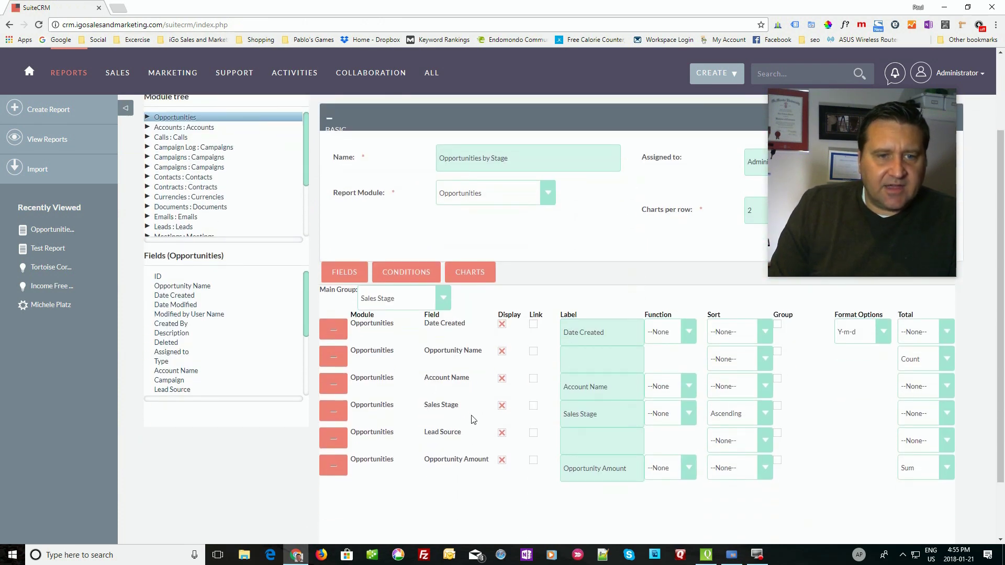
{"action": "left_click", "coordinate": [769, 413]}
{"action": "left_click", "coordinate": [768, 413]}
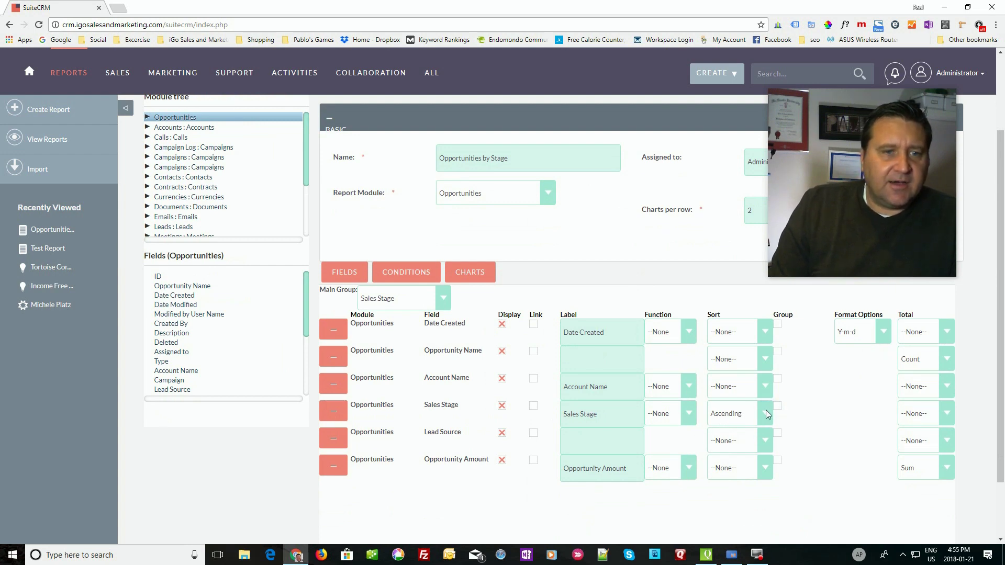
Step: Add a report condition on the Sales Stage field from Opportunities
{"action": "left_click", "coordinate": [404, 279]}
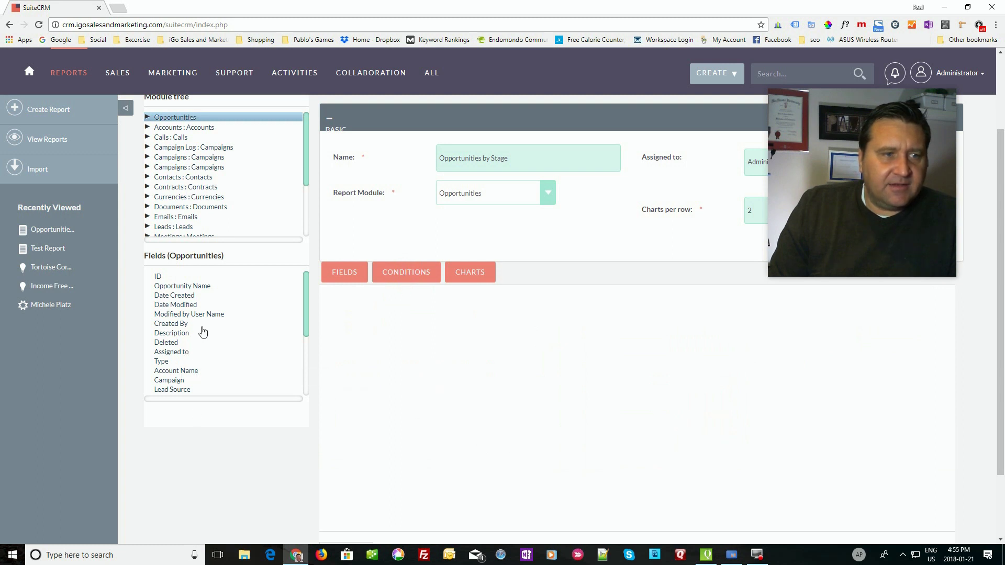
{"action": "scroll", "coordinate": [226, 341], "scroll_direction": "up", "scroll_amount": 1}
{"action": "scroll", "coordinate": [224, 341], "scroll_direction": "down", "scroll_amount": 2}
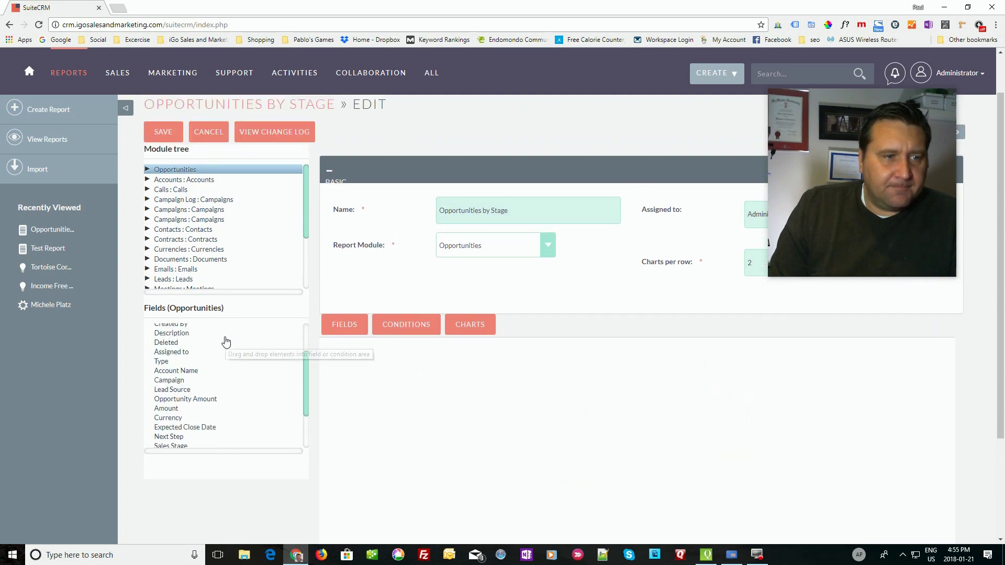
{"action": "scroll", "coordinate": [209, 367], "scroll_direction": "down", "scroll_amount": 1}
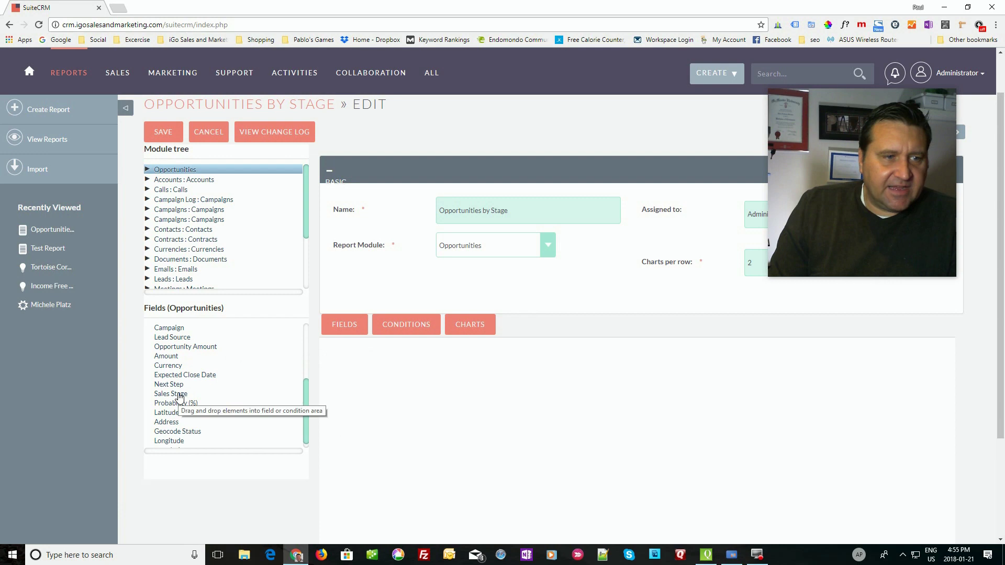
{"action": "left_click", "coordinate": [180, 395]}
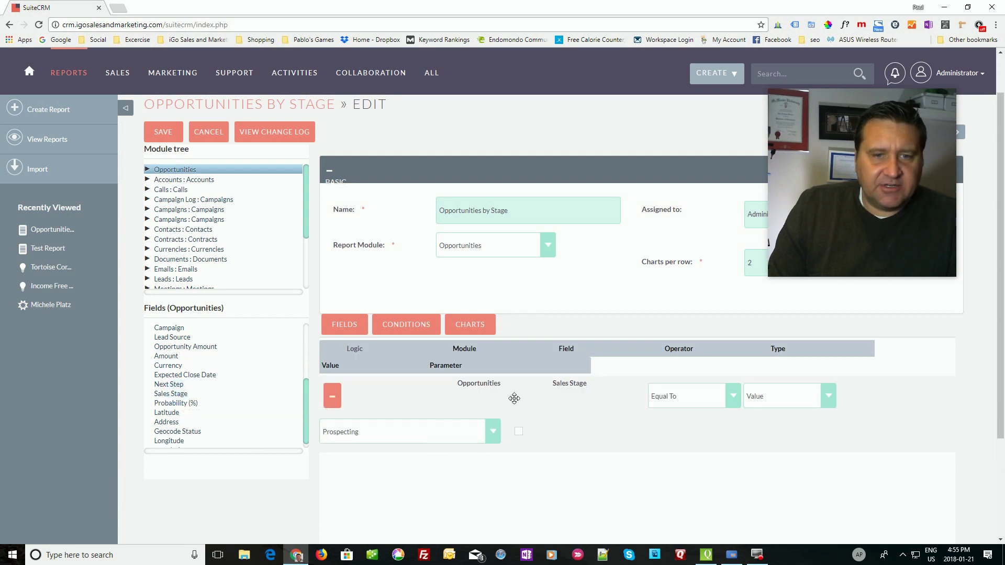
Step: Set the Sales Stage condition's value to Qualification
{"action": "scroll", "coordinate": [532, 418], "scroll_direction": "down", "scroll_amount": 2}
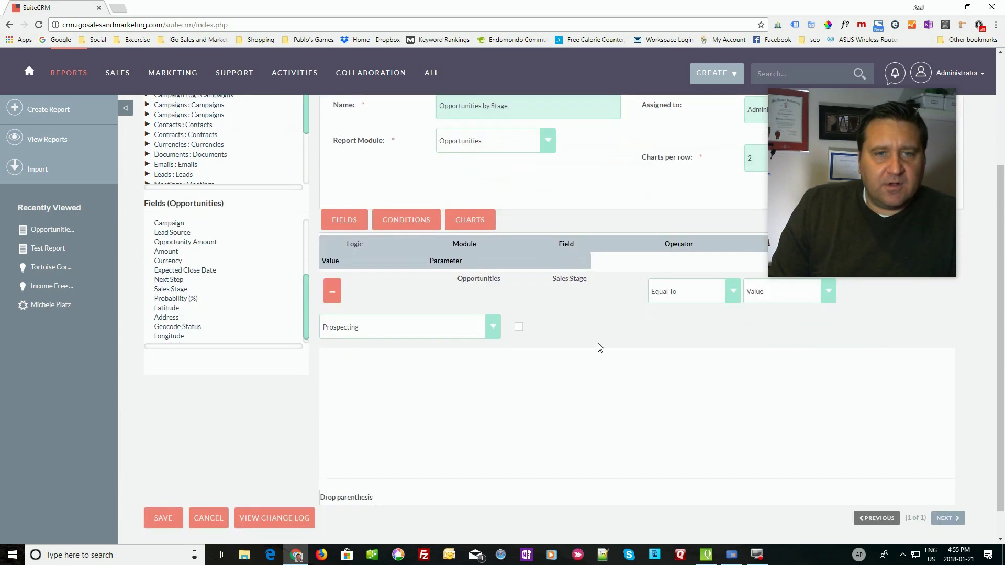
{"action": "scroll", "coordinate": [636, 356], "scroll_direction": "up", "scroll_amount": 1}
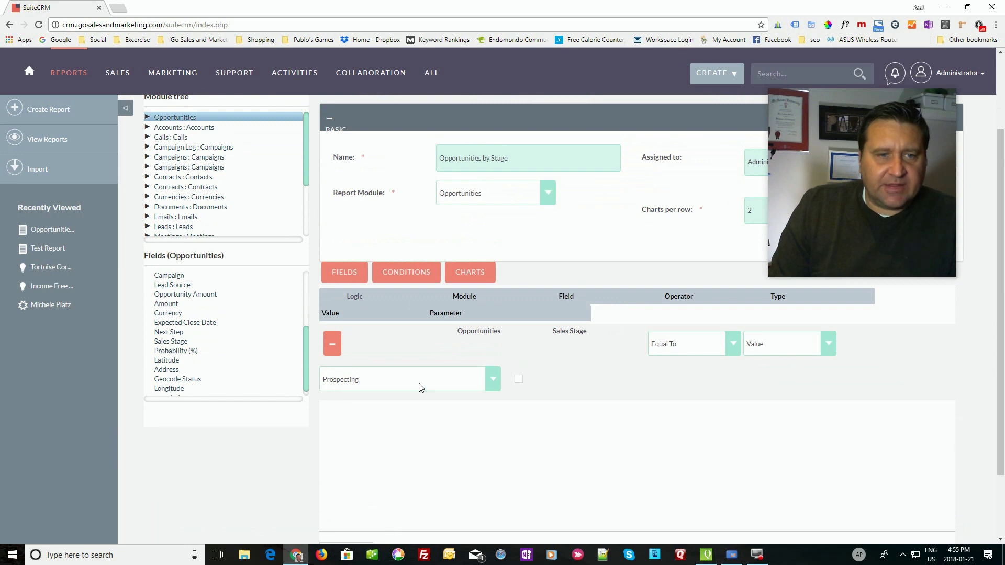
{"action": "left_click", "coordinate": [725, 350]}
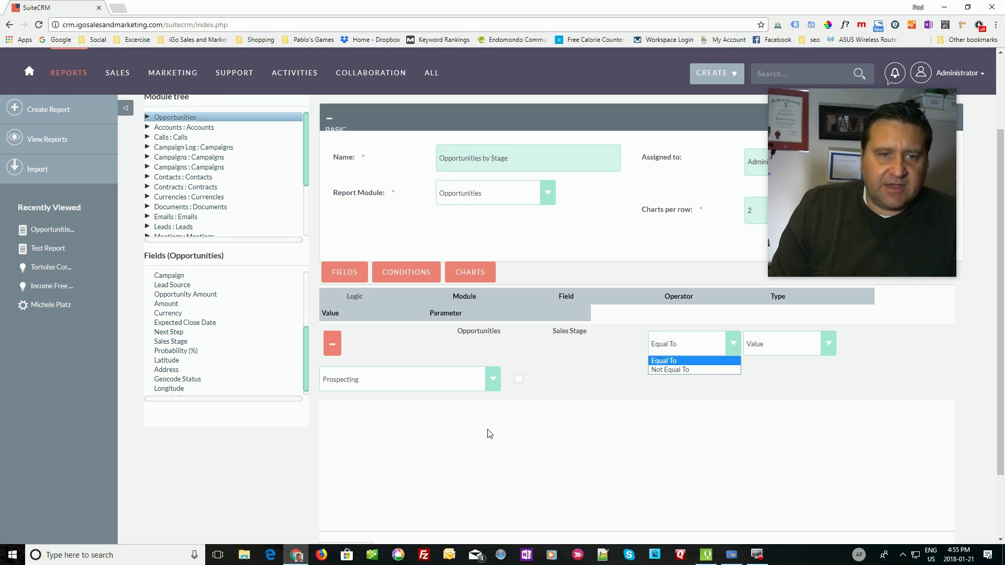
{"action": "left_click", "coordinate": [363, 384]}
{"action": "left_click", "coordinate": [341, 399]}
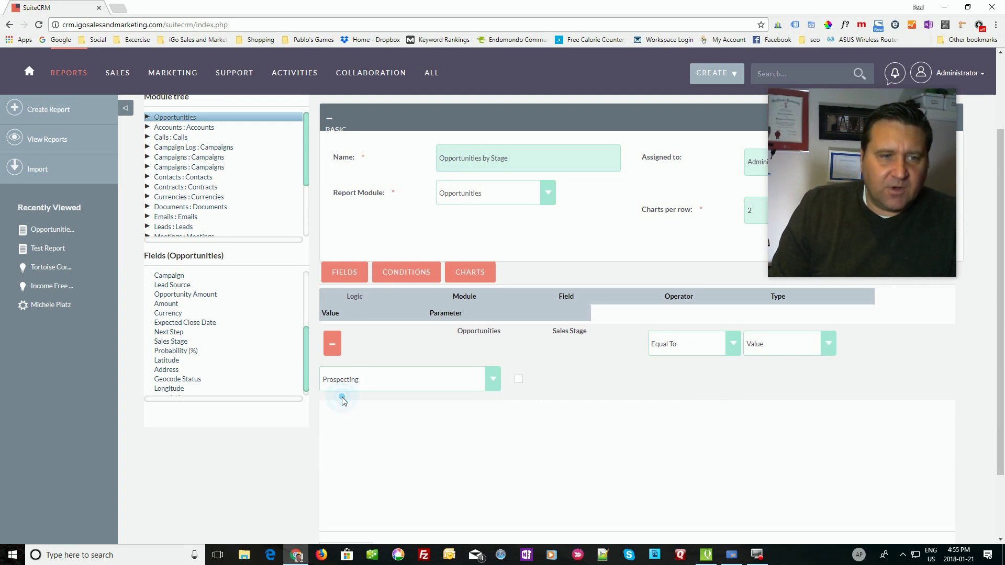
{"action": "left_click", "coordinate": [341, 385]}
{"action": "left_click", "coordinate": [350, 406]}
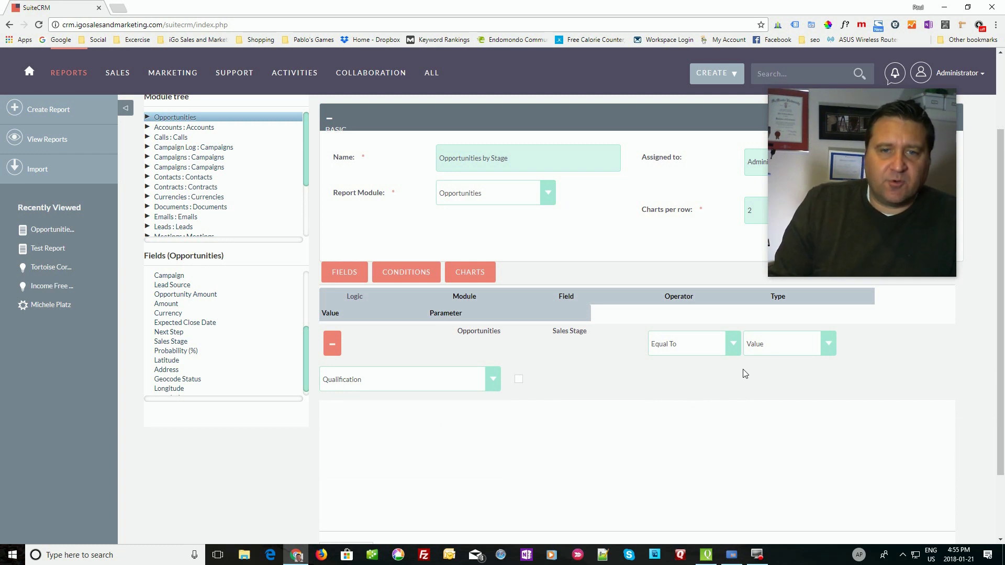
Step: Set the Sales Stage condition's operator to Not Equal To and its type to One of
{"action": "left_click", "coordinate": [728, 343]}
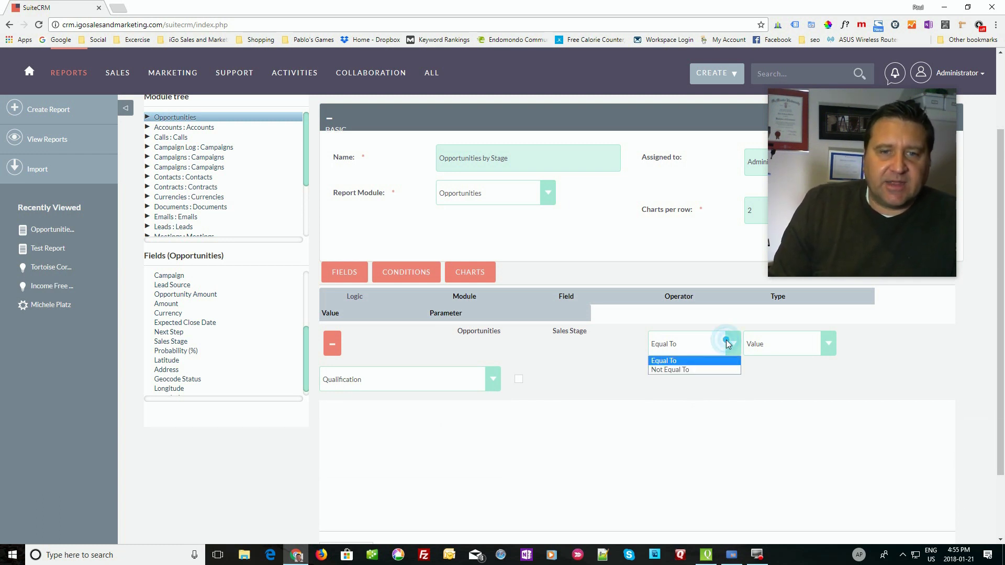
{"action": "left_click", "coordinate": [675, 370]}
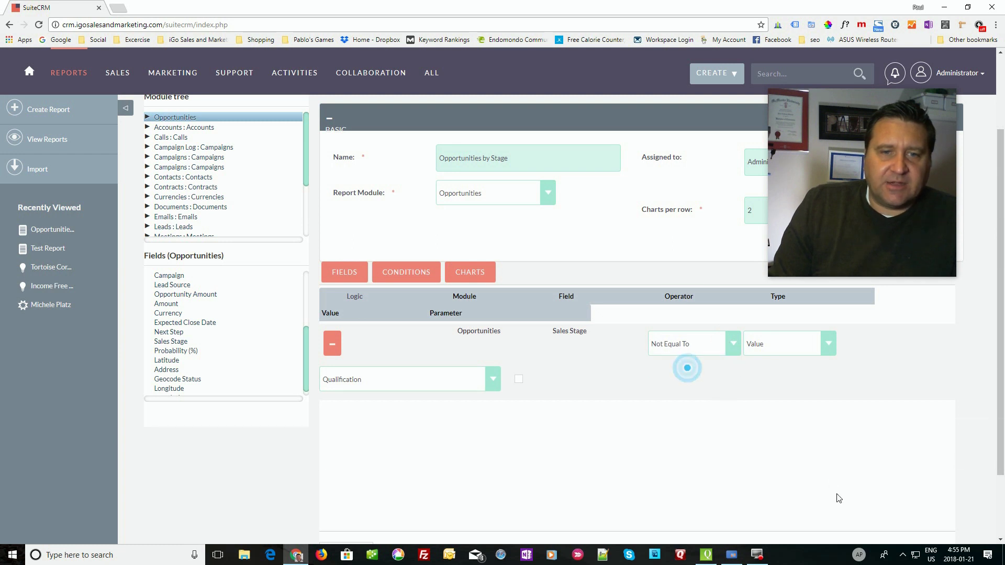
{"action": "left_click", "coordinate": [828, 349]}
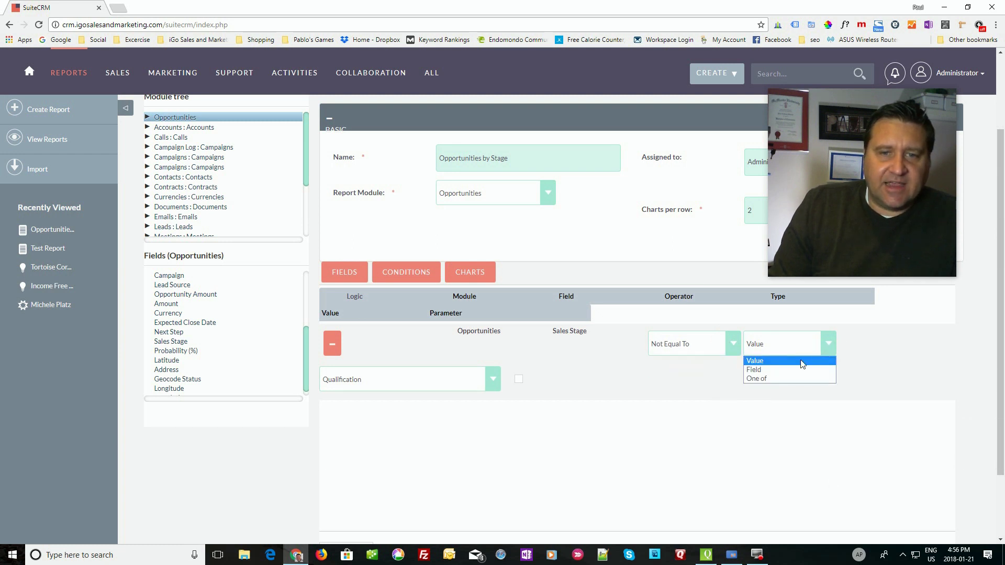
{"action": "left_click", "coordinate": [760, 381]}
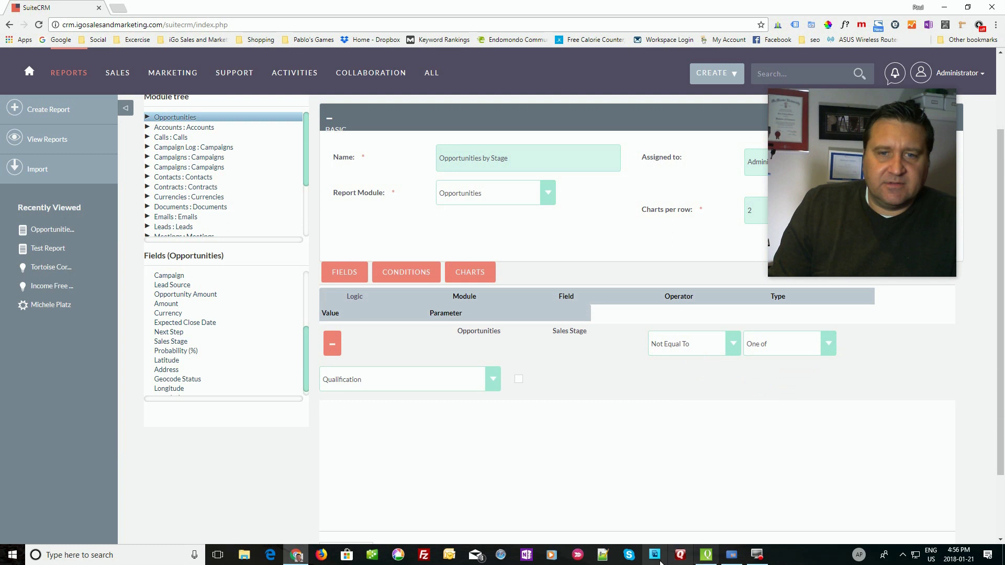
Step: Set the Sales Stage condition's values to Closed Won and Closed Lost, and save the report
{"action": "scroll", "coordinate": [352, 375], "scroll_direction": "down", "scroll_amount": 3}
{"action": "left_click", "coordinate": [348, 380]}
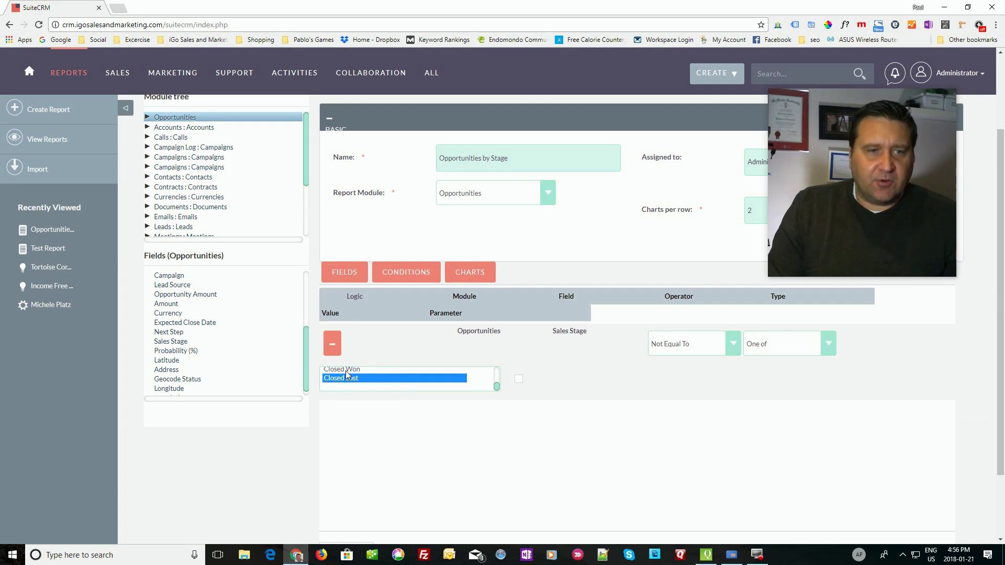
{"action": "left_click", "coordinate": [346, 371], "text": "ctrl"}
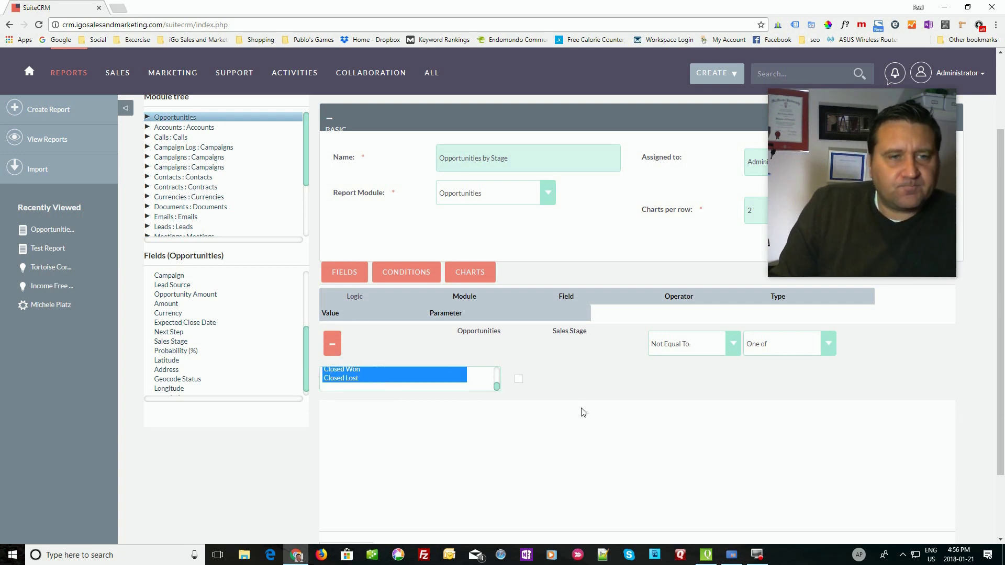
{"action": "scroll", "coordinate": [581, 410], "scroll_direction": "up", "scroll_amount": 1}
{"action": "scroll", "coordinate": [630, 384], "scroll_direction": "up", "scroll_amount": 1}
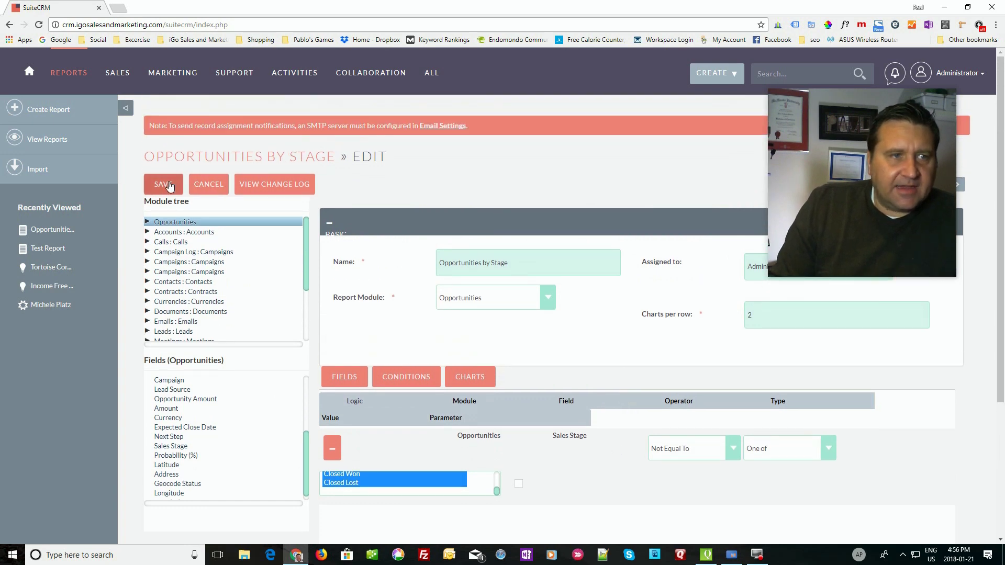
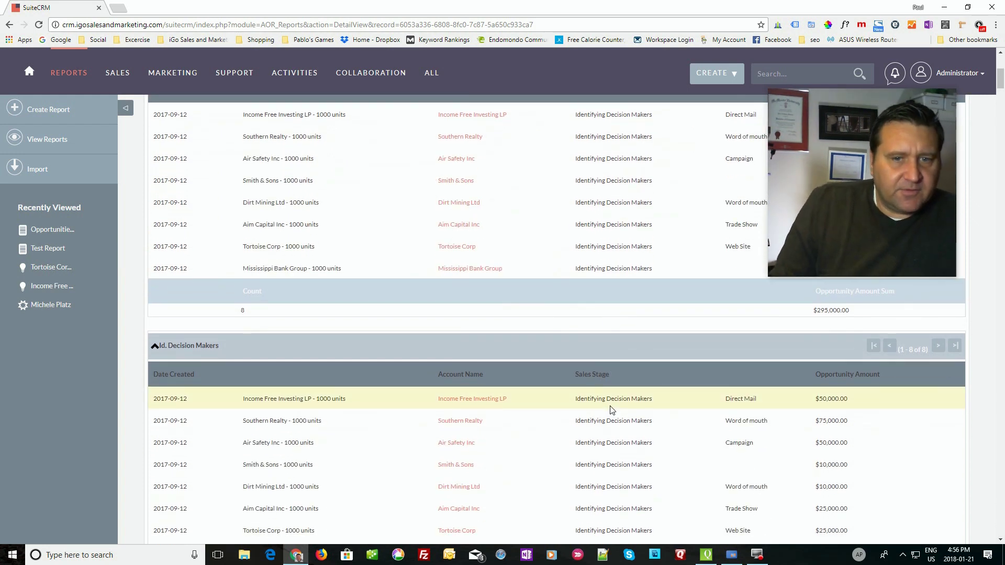
Step: Reopen the Opportunities by Stage report for editing and set the Date Created field's sort to Ascending
{"action": "scroll", "coordinate": [523, 398], "scroll_direction": "down", "scroll_amount": 2}
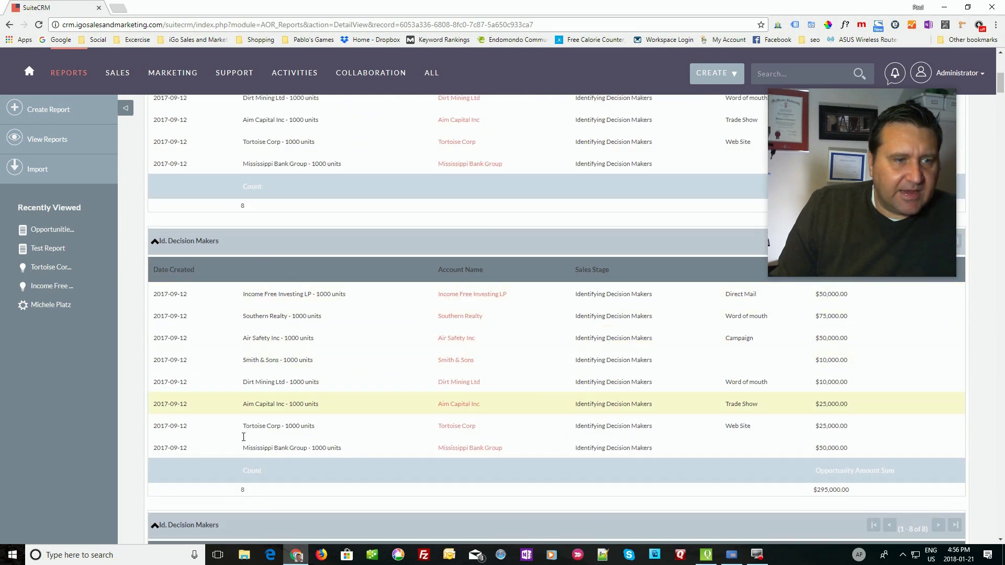
{"action": "scroll", "coordinate": [291, 469], "scroll_direction": "down", "scroll_amount": 2}
{"action": "scroll", "coordinate": [291, 466], "scroll_direction": "up", "scroll_amount": 5}
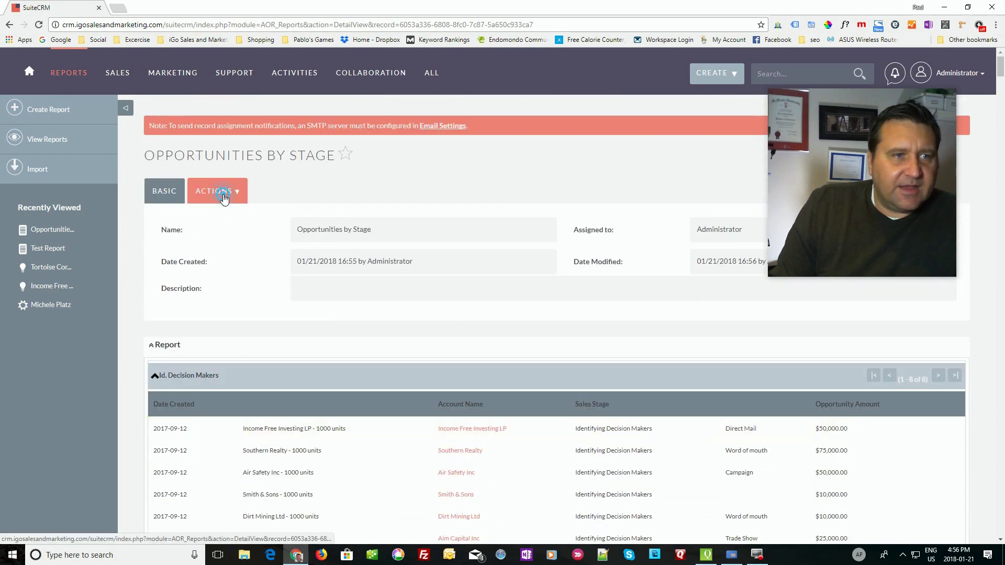
{"action": "left_click", "coordinate": [224, 194]}
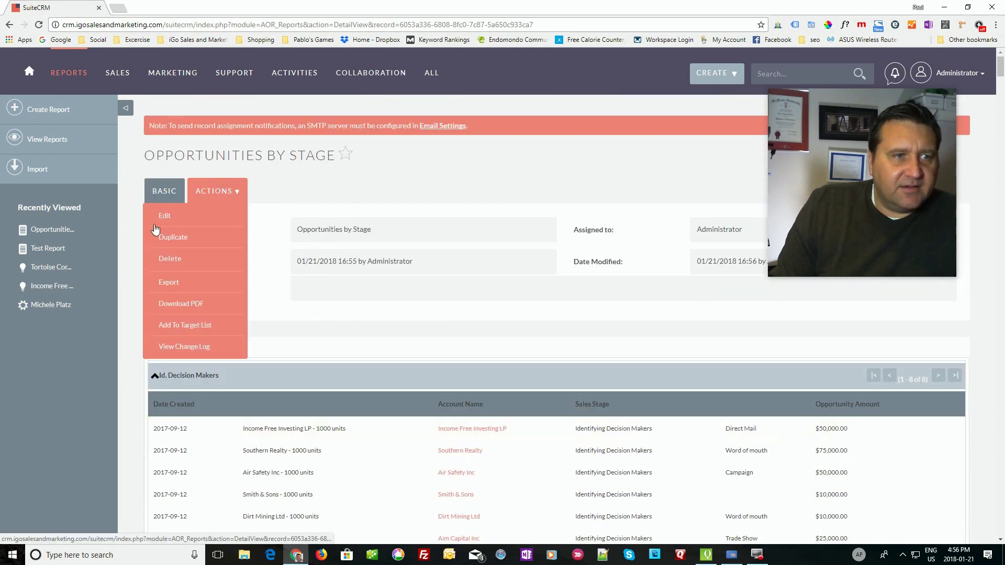
{"action": "left_click", "coordinate": [166, 217]}
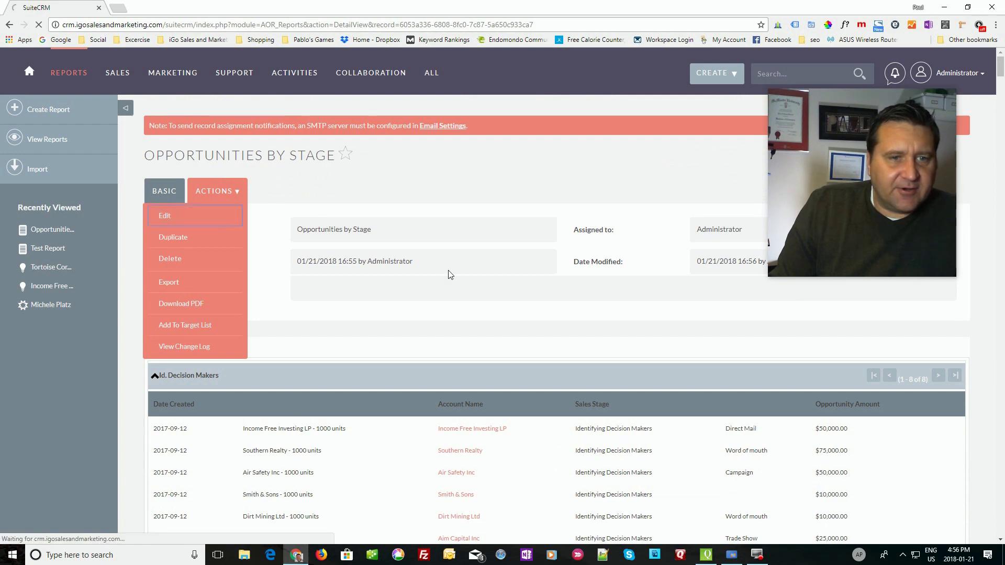
{"action": "scroll", "coordinate": [788, 424], "scroll_direction": "down", "scroll_amount": 2}
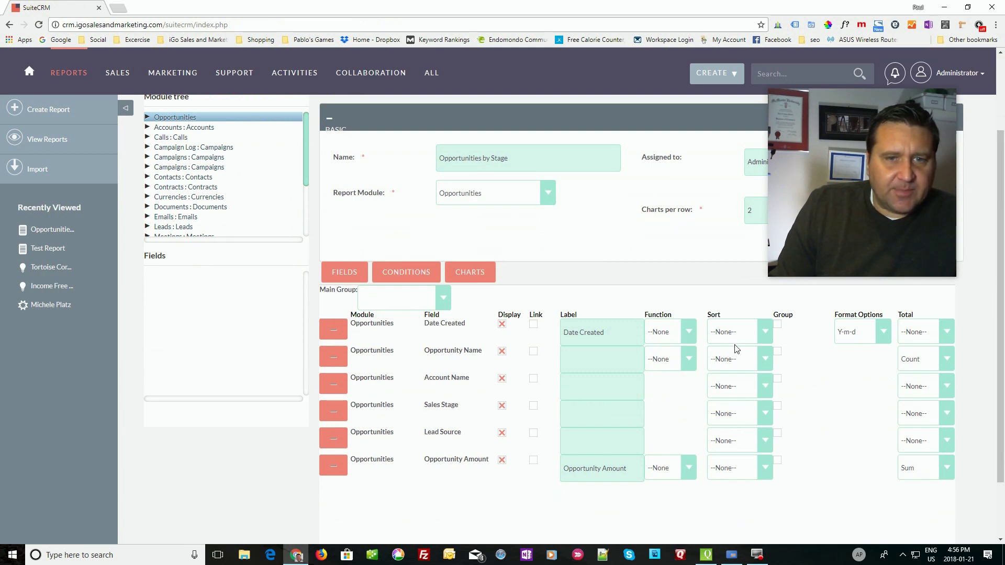
{"action": "left_click", "coordinate": [764, 333]}
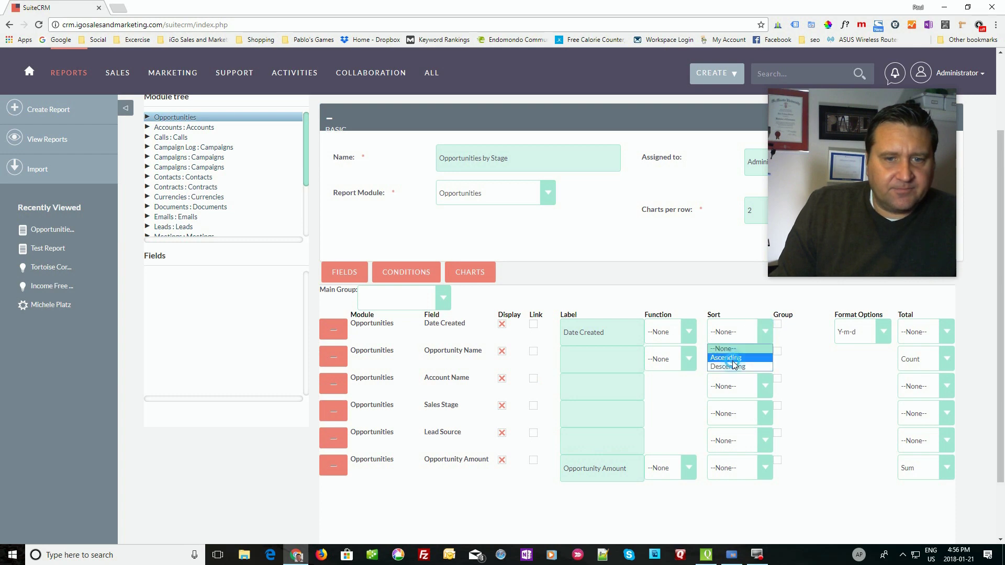
{"action": "left_click", "coordinate": [732, 360]}
Step: Check the Main Group choices, leave the setting blank, and save the report
{"action": "scroll", "coordinate": [427, 228], "scroll_direction": "up", "scroll_amount": 2}
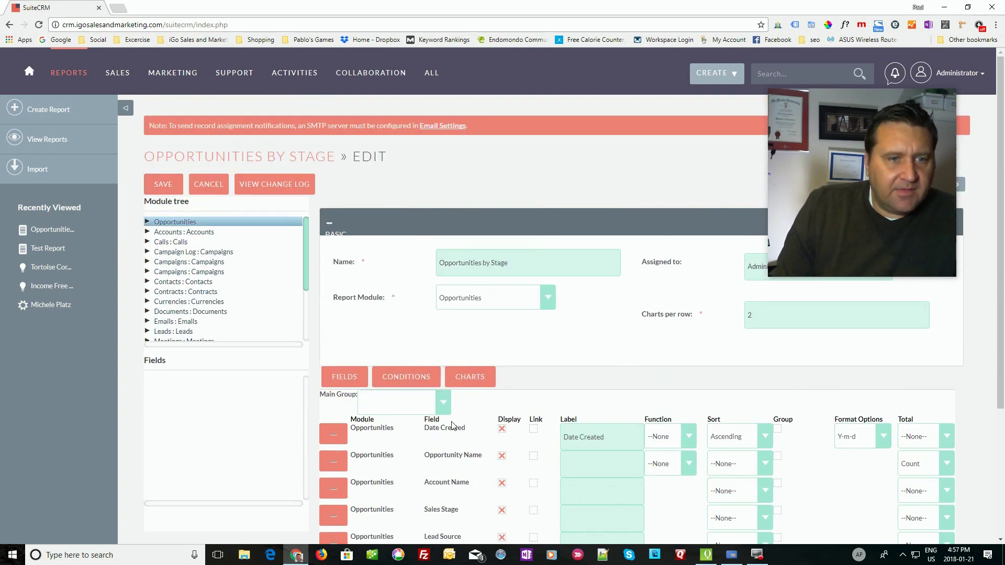
{"action": "left_click", "coordinate": [440, 408]}
{"action": "left_click", "coordinate": [406, 455]}
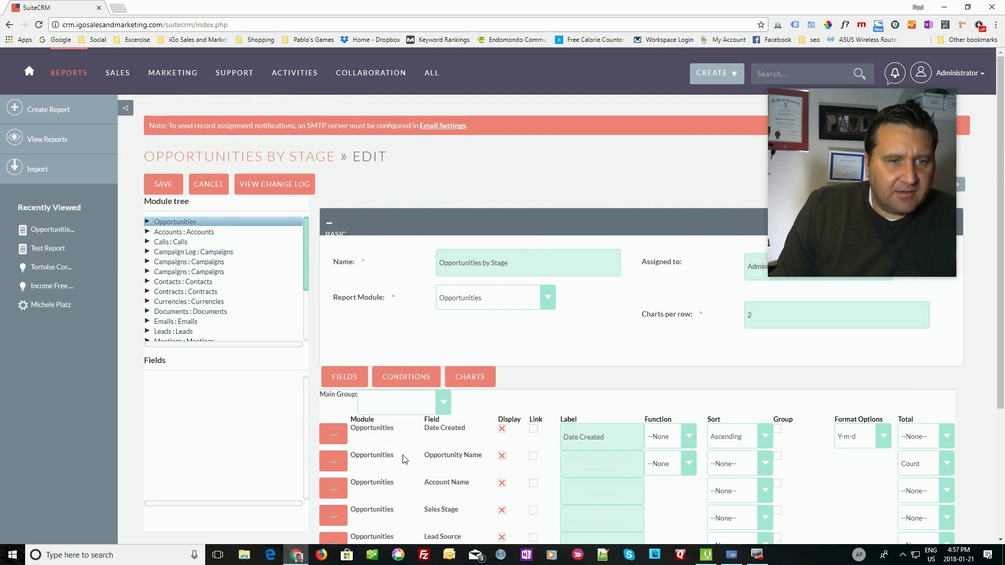
{"action": "left_click", "coordinate": [163, 183]}
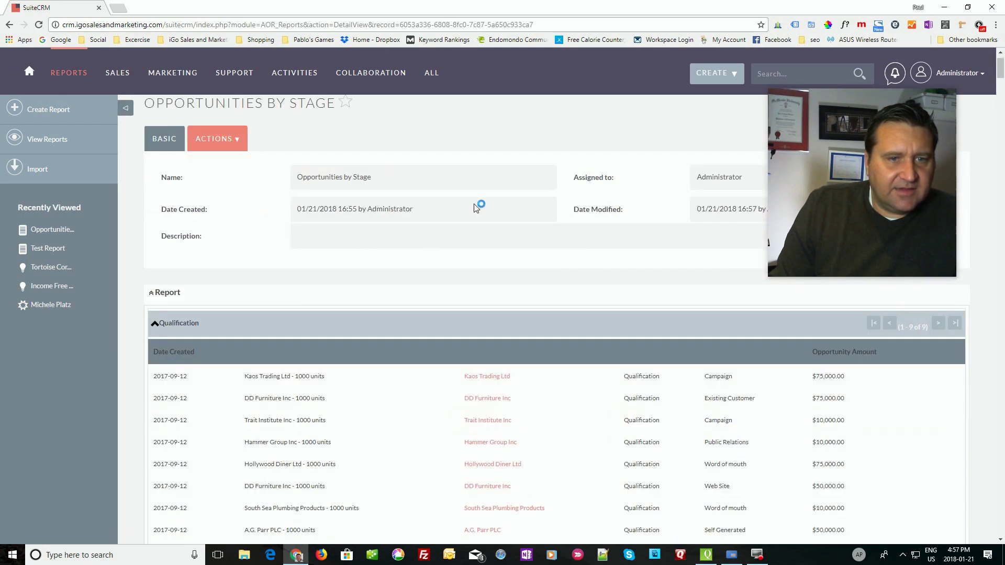
Step: Examine the count and opportunity amount sum of the Qualification and Id. Decision Makers groups in the saved report
{"action": "scroll", "coordinate": [468, 210], "scroll_direction": "down", "scroll_amount": 1}
{"action": "scroll", "coordinate": [476, 208], "scroll_direction": "down", "scroll_amount": 5}
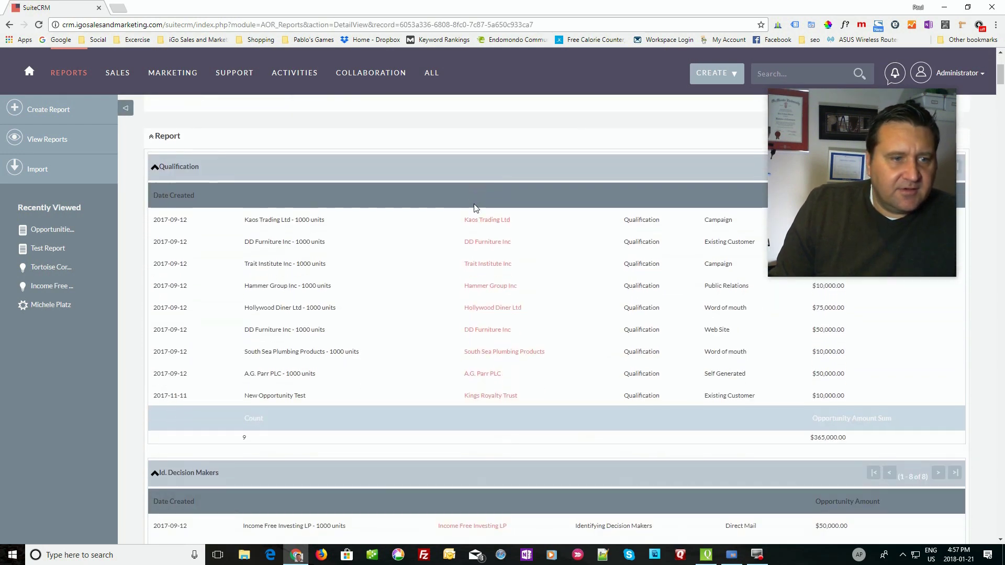
{"action": "scroll", "coordinate": [471, 210], "scroll_direction": "down", "scroll_amount": 8}
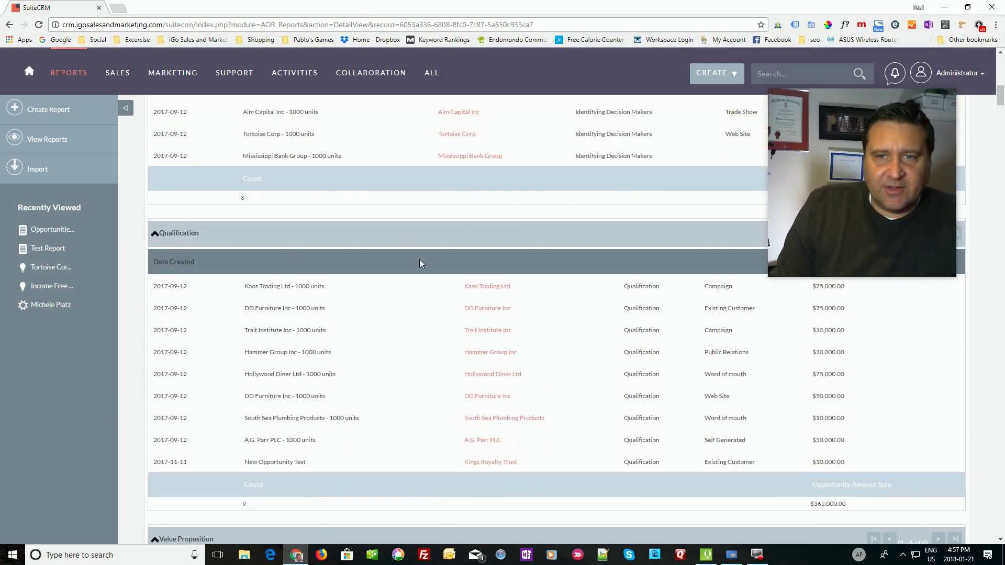
{"action": "scroll", "coordinate": [420, 261], "scroll_direction": "up", "scroll_amount": 12}
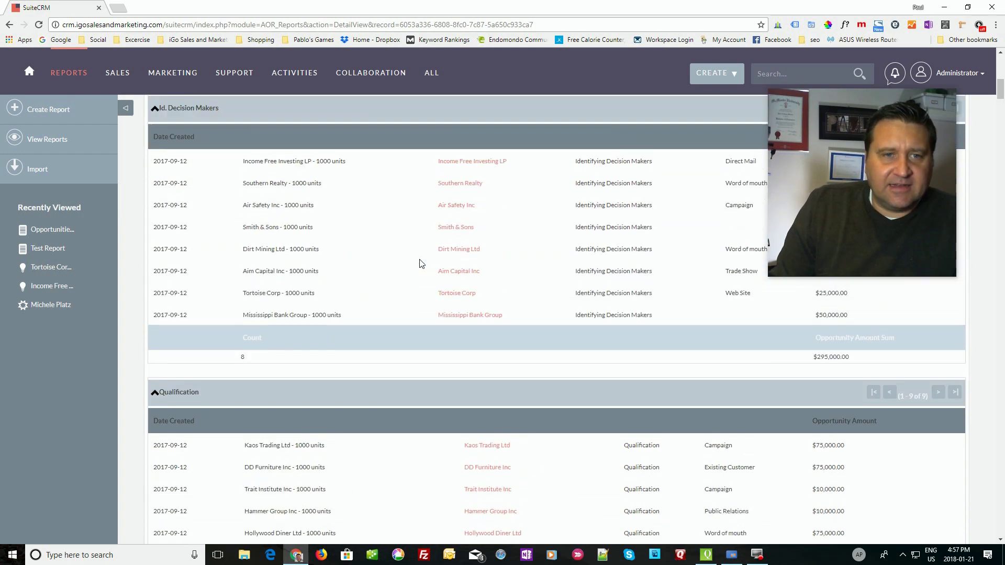
{"action": "scroll", "coordinate": [419, 263], "scroll_direction": "up", "scroll_amount": 3}
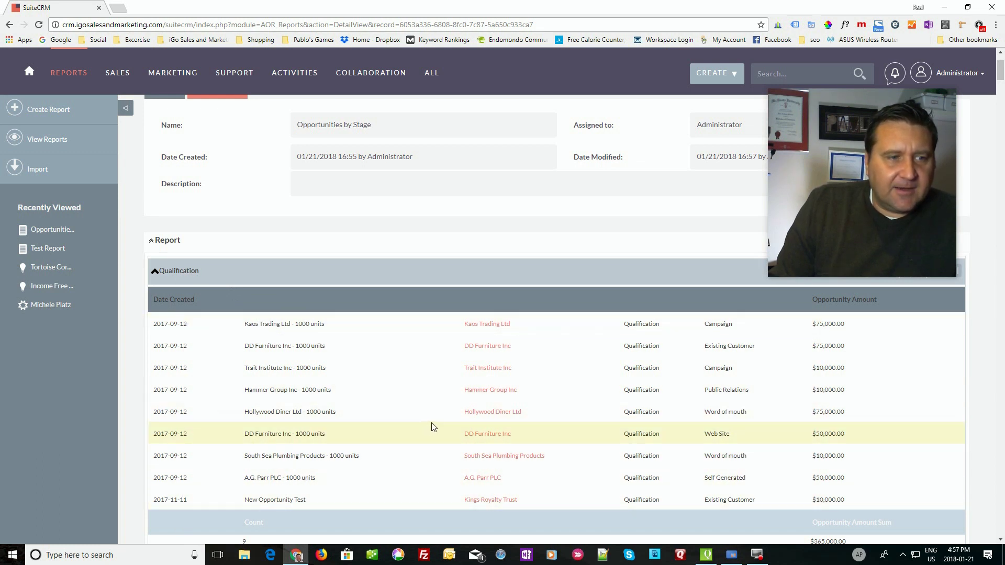
{"action": "scroll", "coordinate": [431, 425], "scroll_direction": "down", "scroll_amount": 1}
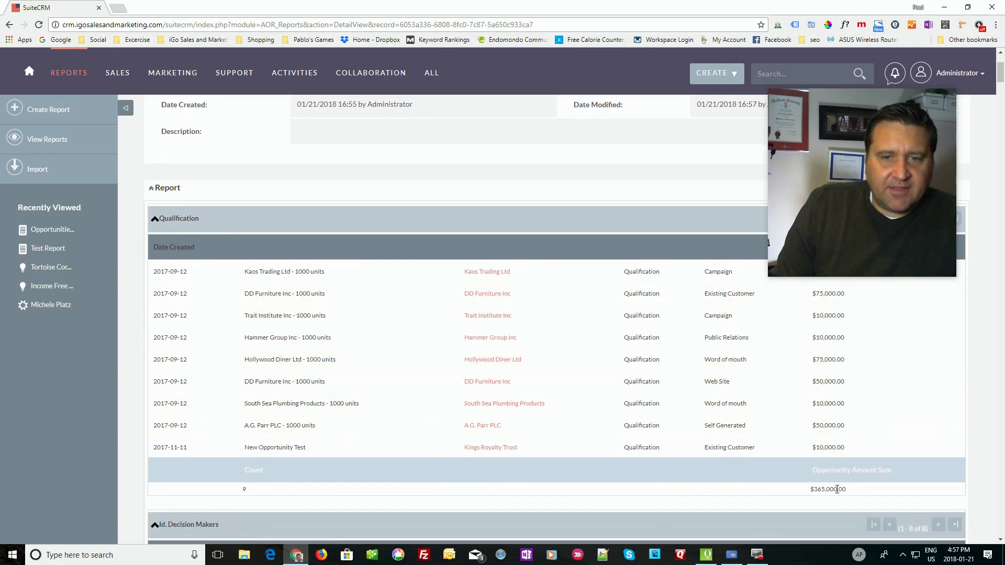
{"action": "scroll", "coordinate": [837, 489], "scroll_direction": "down", "scroll_amount": 2}
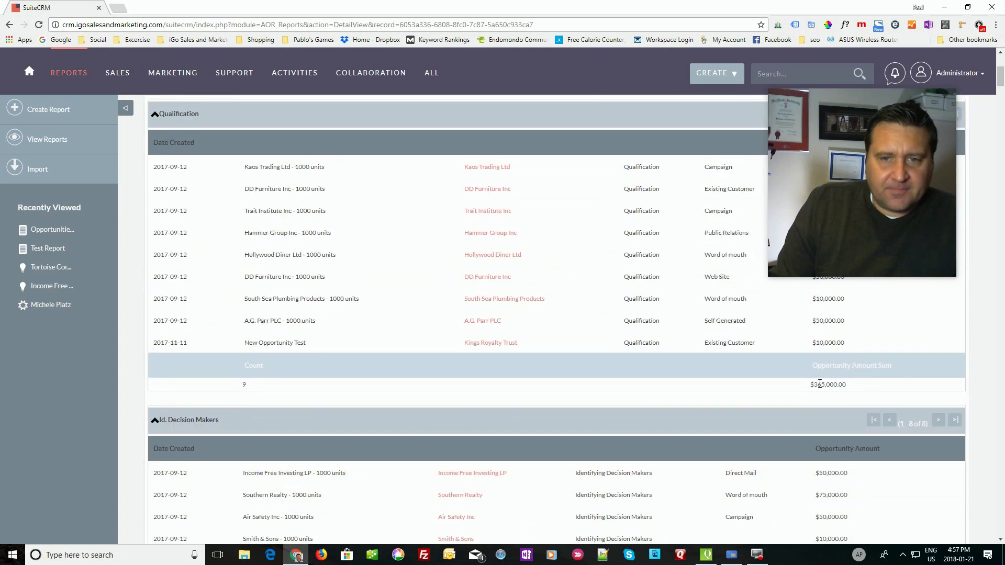
{"action": "left_click_drag", "start_coordinate": [815, 385], "coordinate": [872, 386]}
{"action": "scroll", "coordinate": [549, 361], "scroll_direction": "down", "scroll_amount": 2}
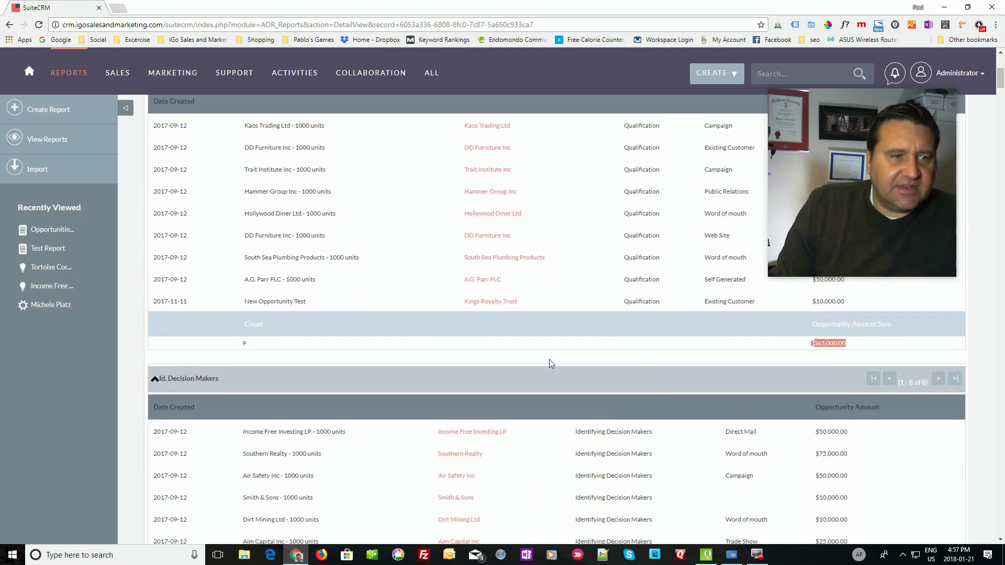
{"action": "scroll", "coordinate": [251, 340], "scroll_direction": "down", "scroll_amount": 3}
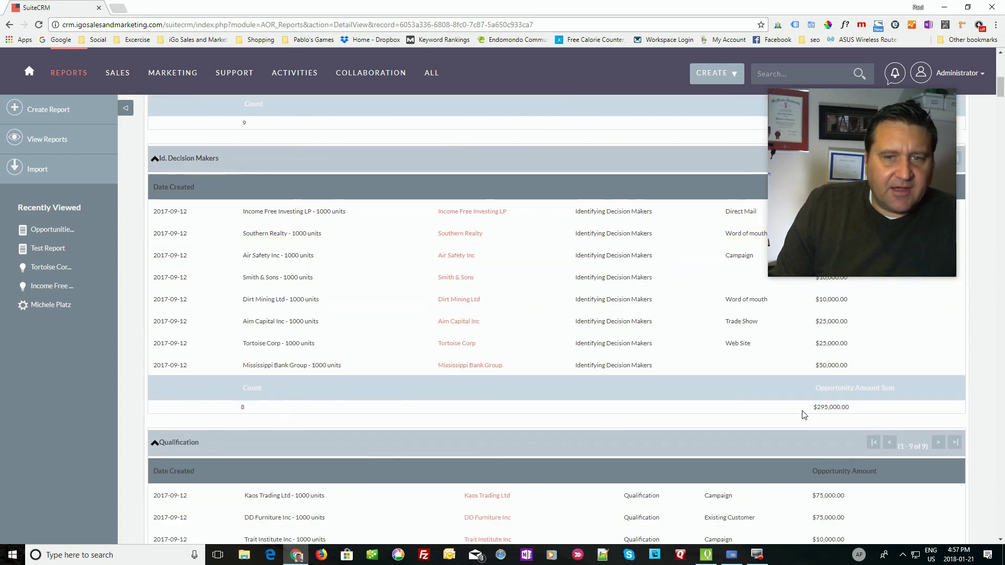
{"action": "left_click_drag", "start_coordinate": [811, 406], "coordinate": [879, 415]}
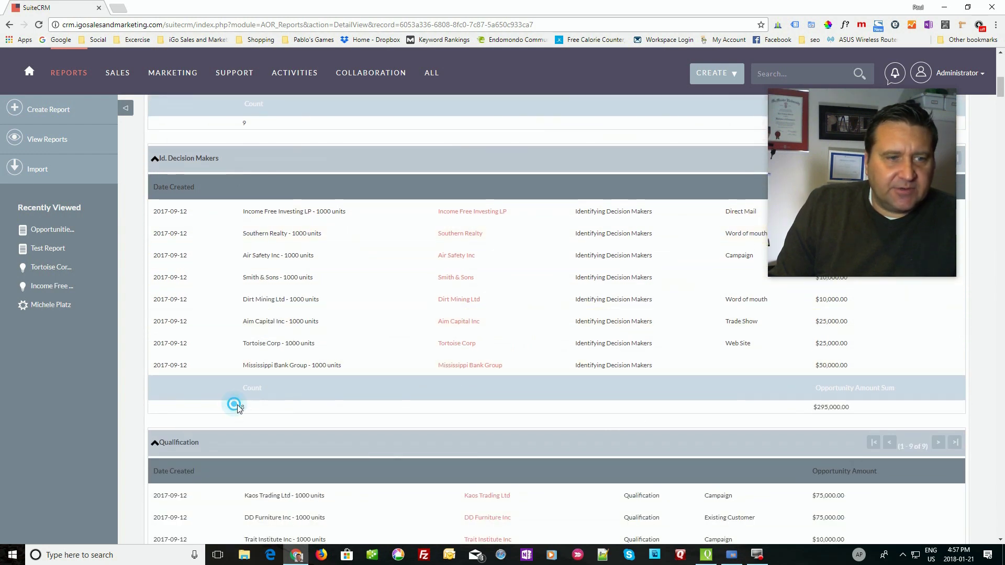
Step: Review the remaining stage groups from Value Proposition through Proposal/Price Quote, and return to the start of the report
{"action": "scroll", "coordinate": [443, 409], "scroll_direction": "down", "scroll_amount": 7}
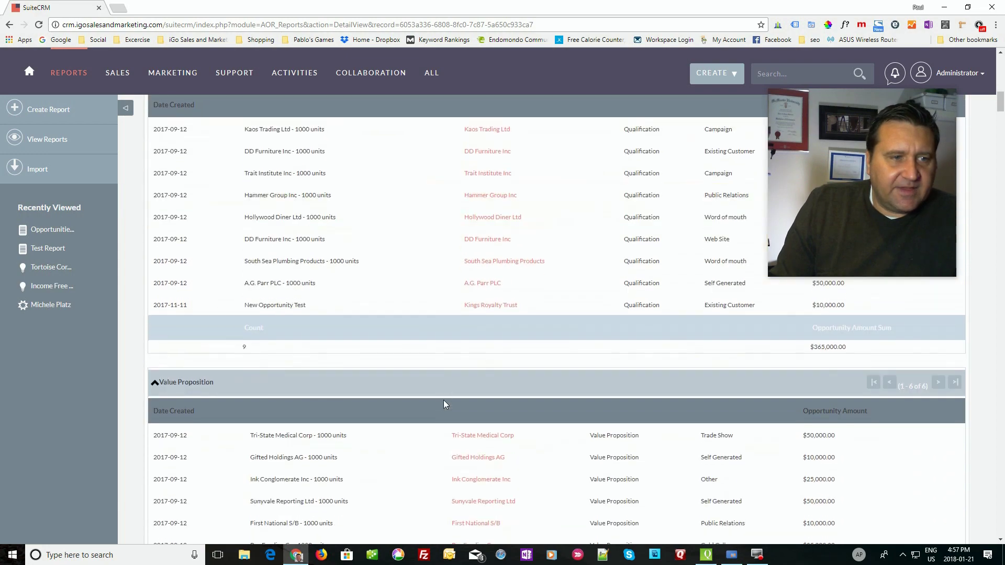
{"action": "scroll", "coordinate": [444, 400], "scroll_direction": "down", "scroll_amount": 9}
{"action": "scroll", "coordinate": [444, 400], "scroll_direction": "down", "scroll_amount": 9}
{"action": "scroll", "coordinate": [444, 400], "scroll_direction": "down", "scroll_amount": 5}
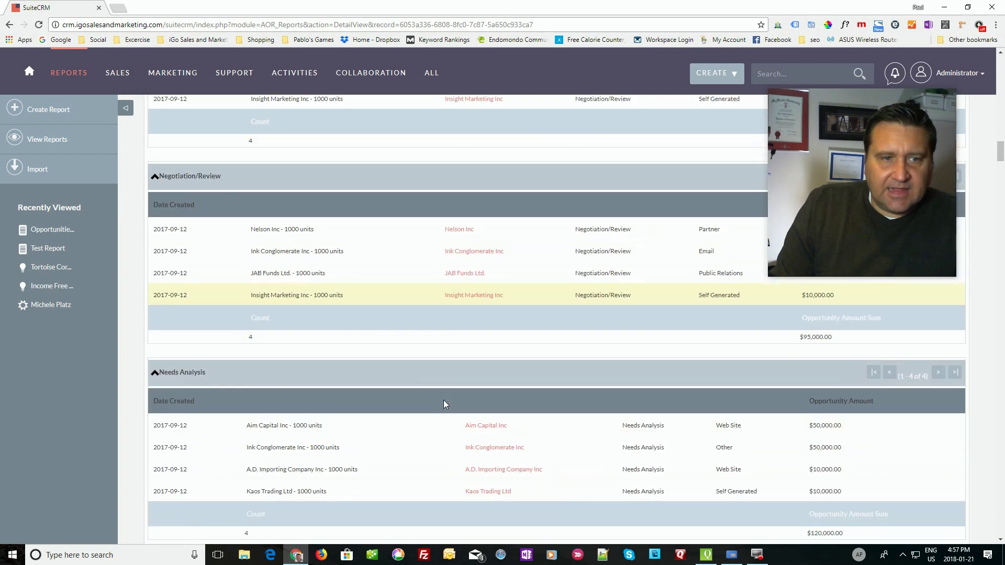
{"action": "scroll", "coordinate": [443, 401], "scroll_direction": "down", "scroll_amount": 5}
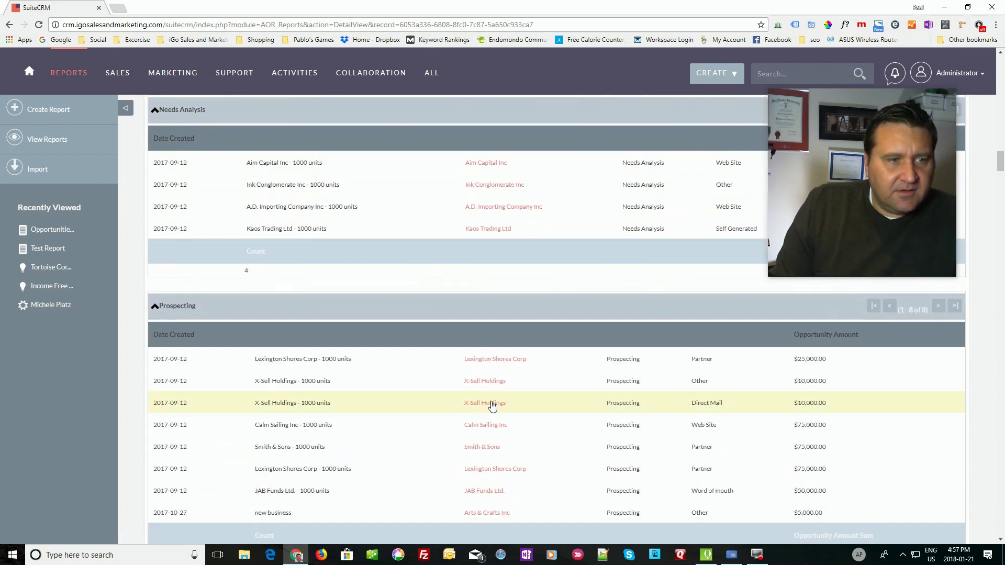
{"action": "scroll", "coordinate": [492, 405], "scroll_direction": "down", "scroll_amount": 3}
{"action": "scroll", "coordinate": [431, 399], "scroll_direction": "down", "scroll_amount": 4}
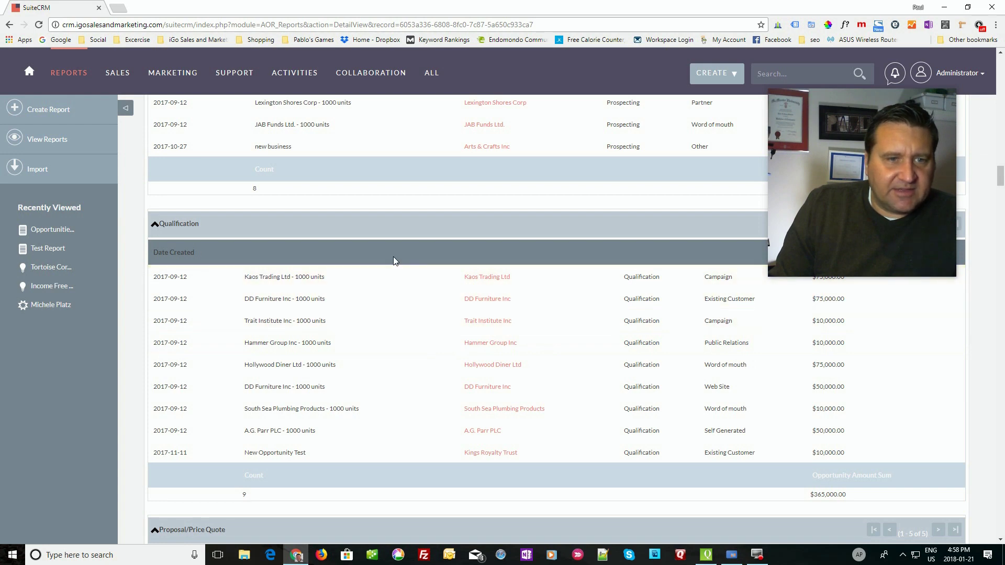
{"action": "scroll", "coordinate": [394, 372], "scroll_direction": "down", "scroll_amount": 4}
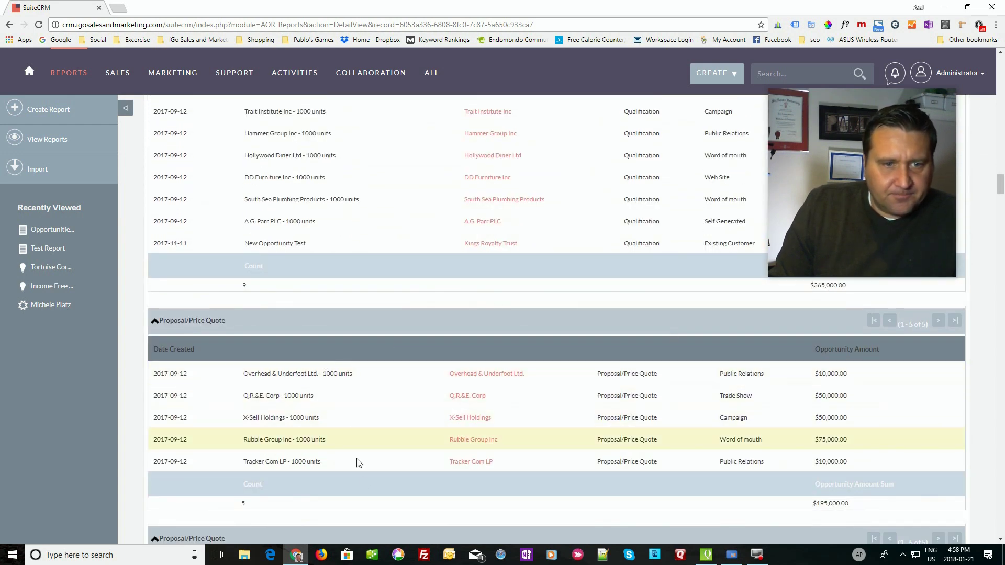
{"action": "scroll", "coordinate": [374, 422], "scroll_direction": "down", "scroll_amount": 1}
{"action": "scroll", "coordinate": [373, 420], "scroll_direction": "down", "scroll_amount": 3}
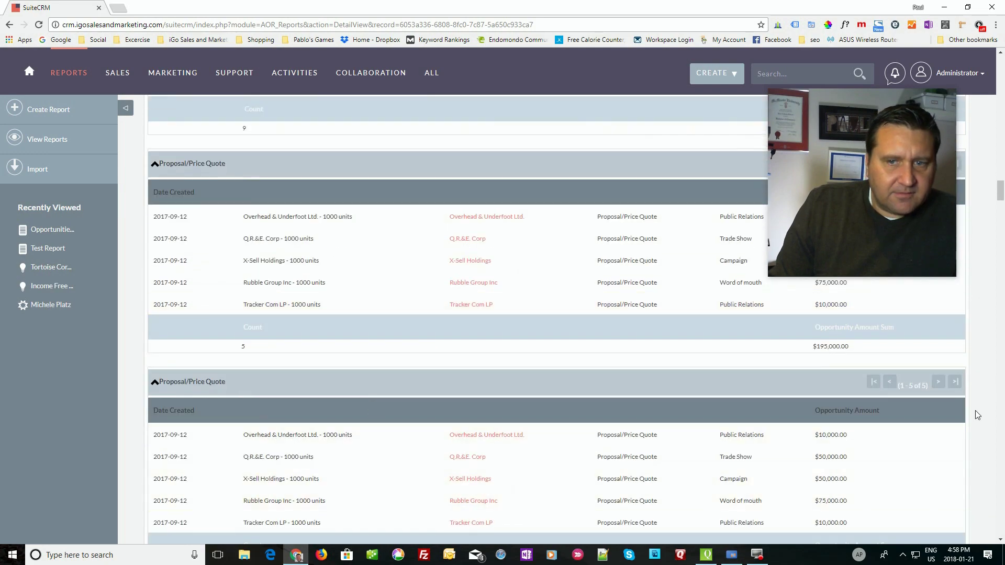
{"action": "left_click_drag", "start_coordinate": [1000, 202], "coordinate": [1000, 68]}
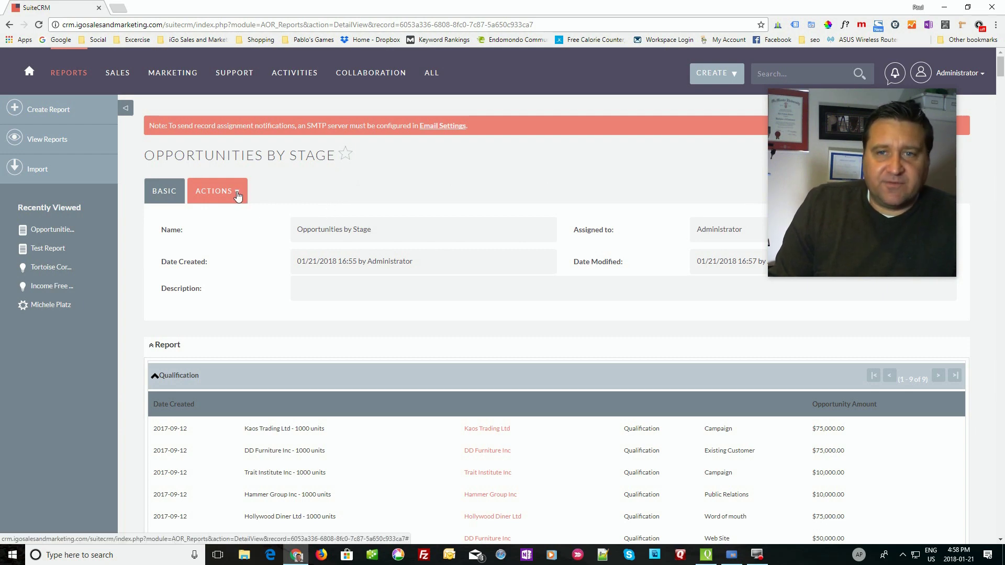
Step: Look over the report's first stage groups again, down to Value Proposition, checking their records and totals
{"action": "scroll", "coordinate": [277, 272], "scroll_direction": "down", "scroll_amount": 4}
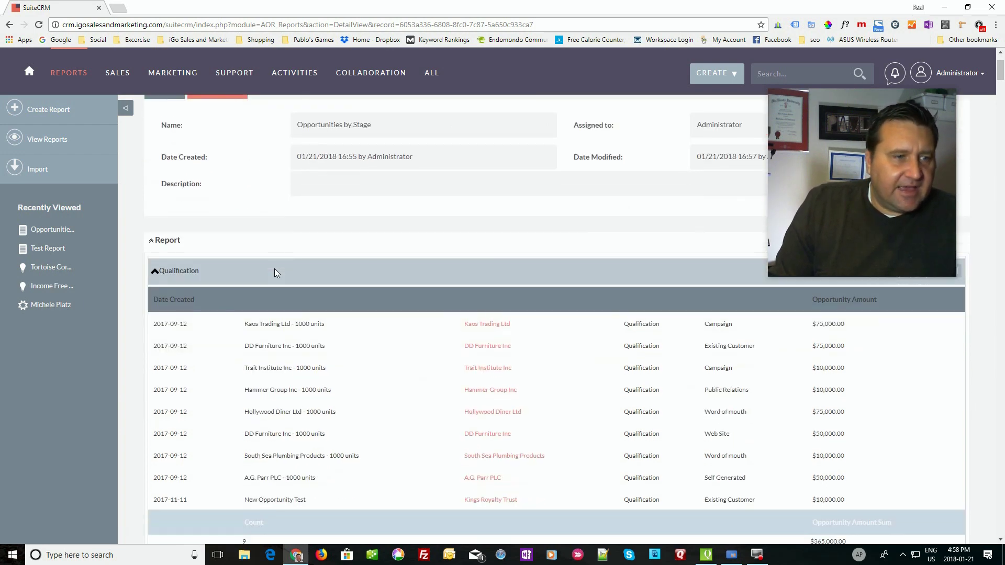
{"action": "scroll", "coordinate": [274, 347], "scroll_direction": "down", "scroll_amount": 7}
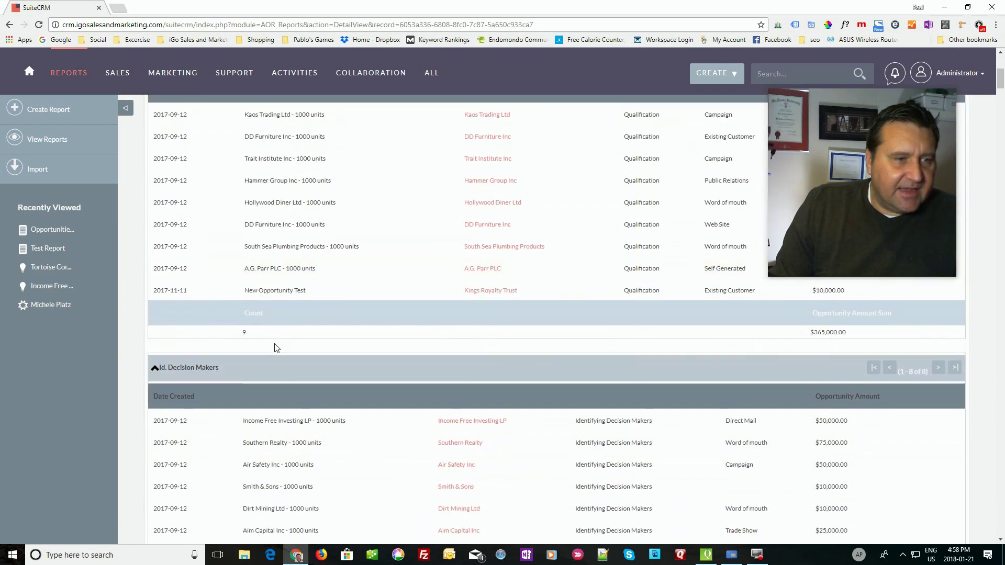
{"action": "scroll", "coordinate": [258, 318], "scroll_direction": "down", "scroll_amount": 7}
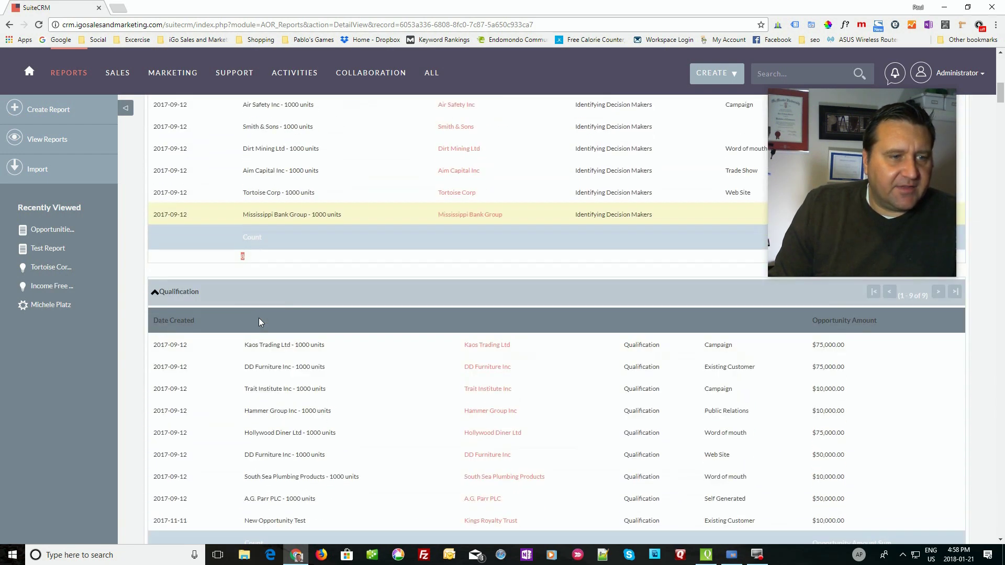
{"action": "scroll", "coordinate": [259, 318], "scroll_direction": "down", "scroll_amount": 2}
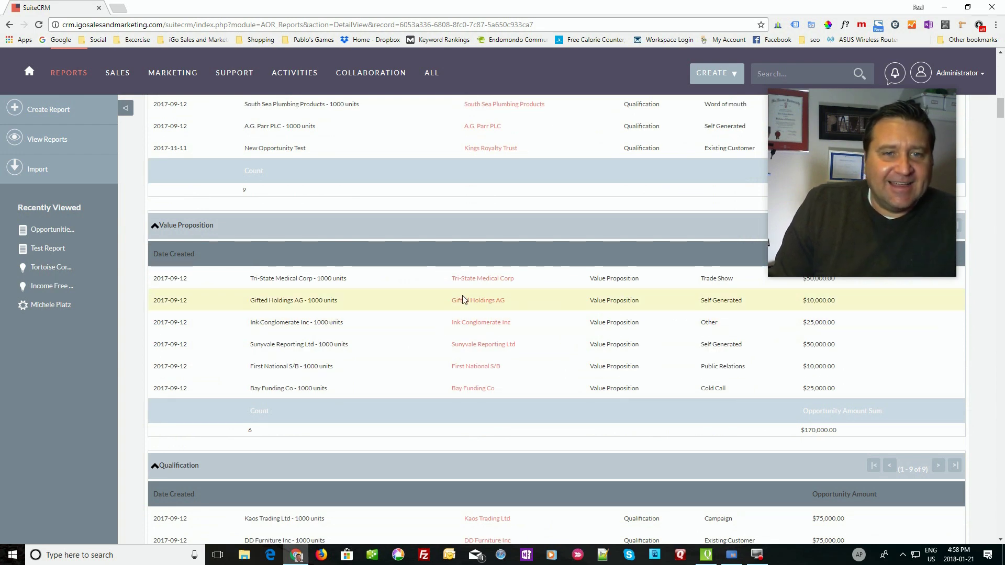
{"action": "scroll", "coordinate": [462, 298], "scroll_direction": "down", "scroll_amount": 2}
{"action": "scroll", "coordinate": [462, 297], "scroll_direction": "up", "scroll_amount": 4}
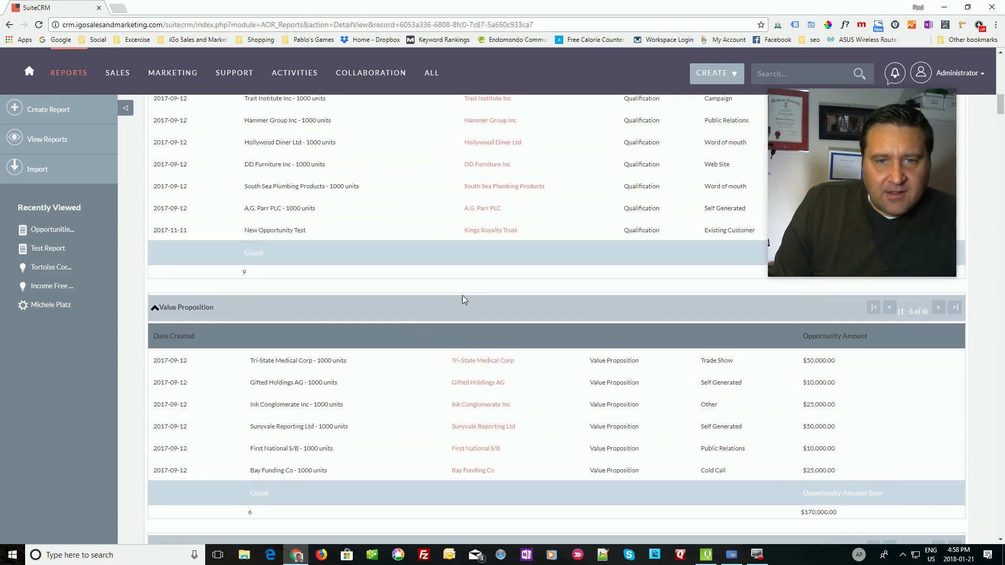
{"action": "scroll", "coordinate": [463, 298], "scroll_direction": "up", "scroll_amount": 2}
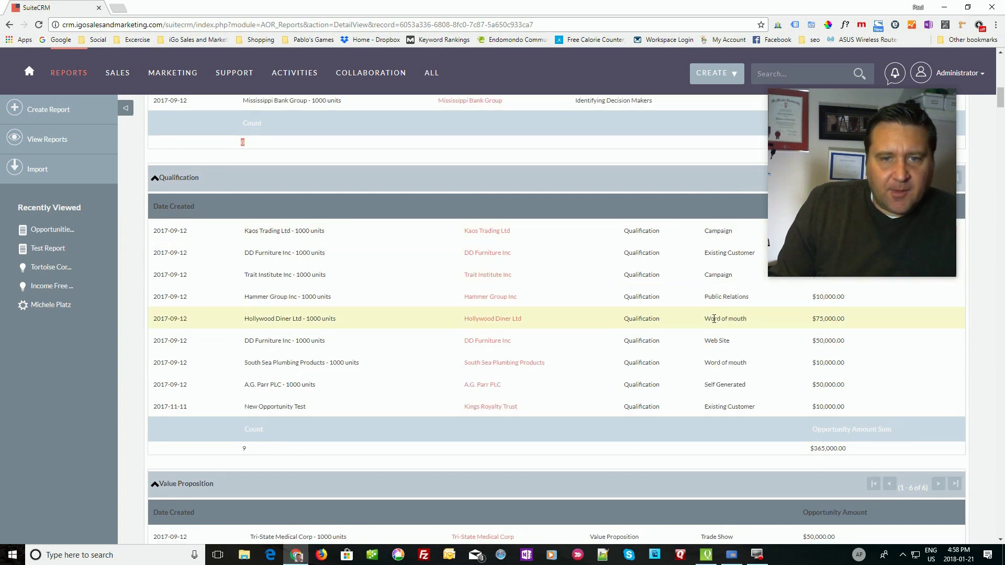
Step: Compare the Value Proposition and Qualification groups further down the report, including repeated ones, and return to the report's start
{"action": "scroll", "coordinate": [710, 330], "scroll_direction": "down", "scroll_amount": 1}
{"action": "scroll", "coordinate": [706, 304], "scroll_direction": "down", "scroll_amount": 8}
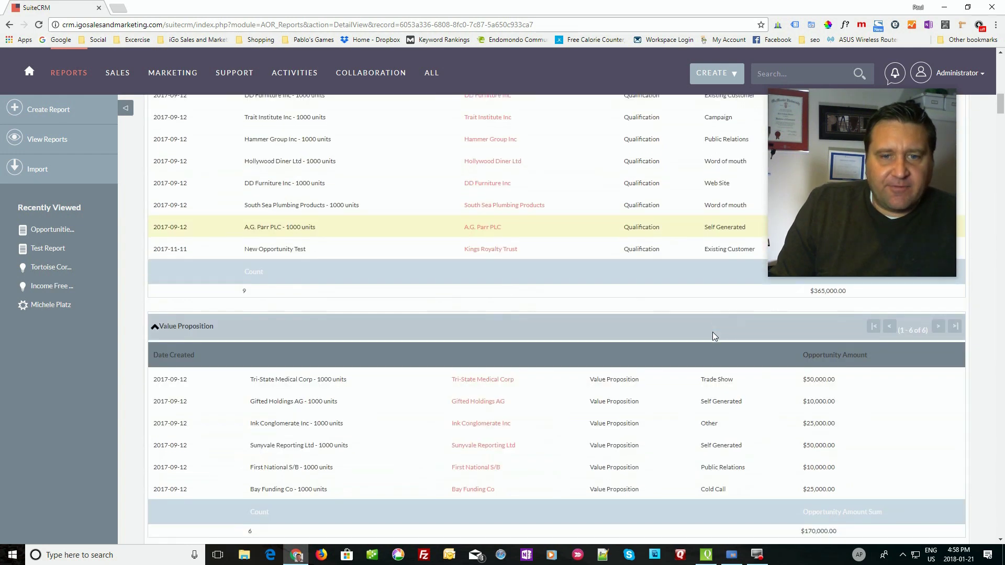
{"action": "scroll", "coordinate": [715, 336], "scroll_direction": "down", "scroll_amount": 1}
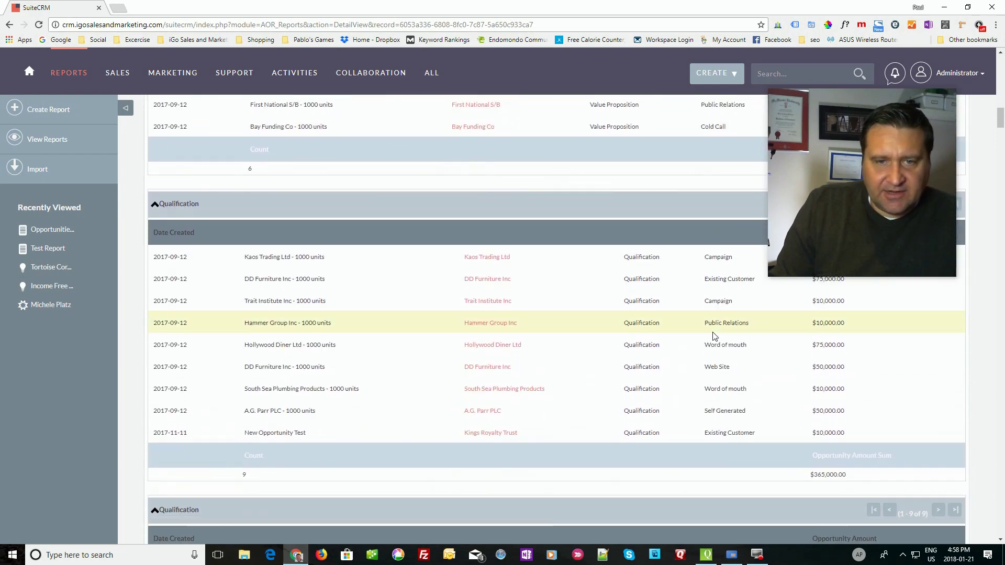
{"action": "scroll", "coordinate": [712, 369], "scroll_direction": "down", "scroll_amount": 10}
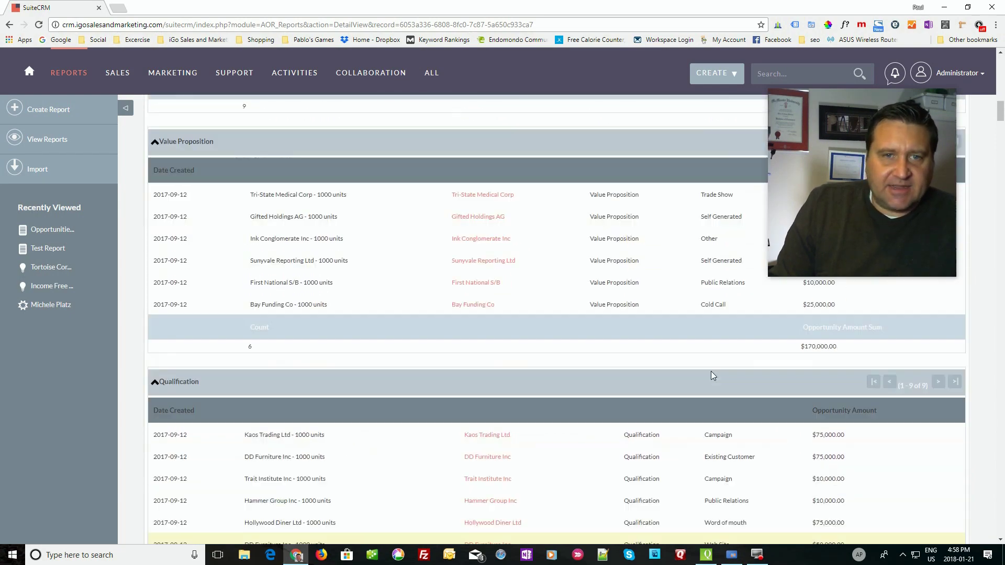
{"action": "scroll", "coordinate": [712, 366], "scroll_direction": "up", "scroll_amount": 15}
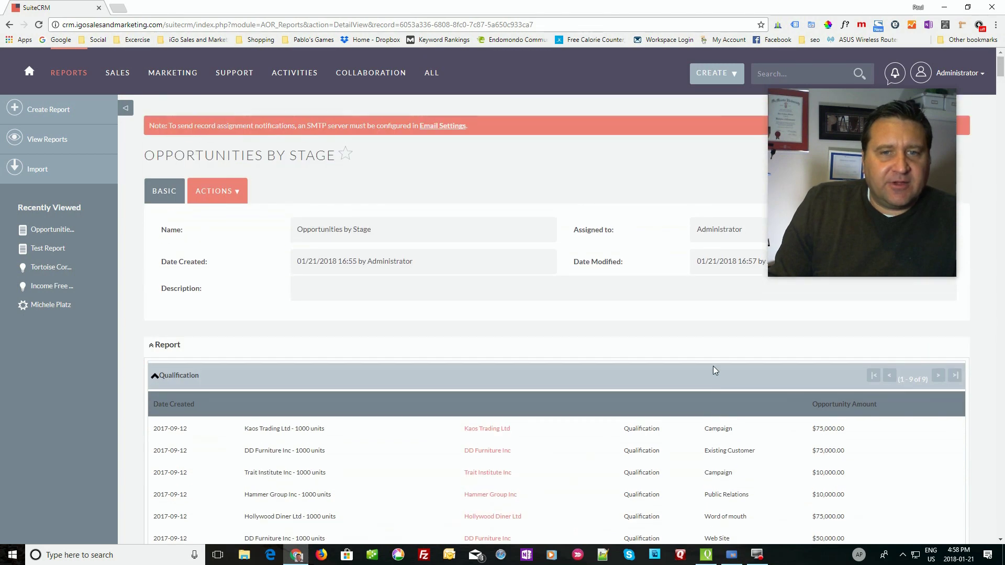
Step: Reopen the Opportunities by Stage report for editing and add the Opportunities field Lead Source as a condition
{"action": "left_click", "coordinate": [232, 189]}
{"action": "left_click", "coordinate": [165, 215]}
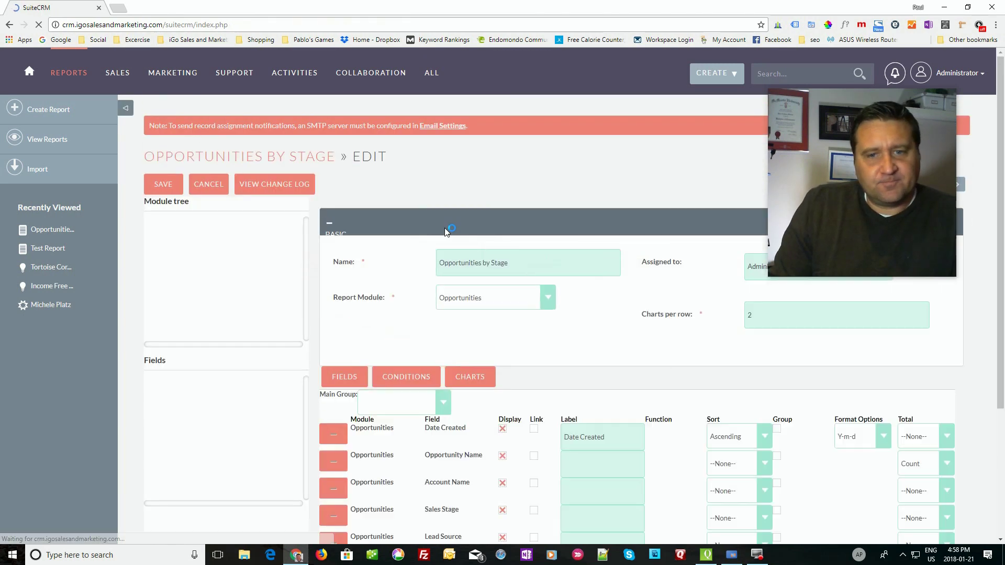
{"action": "scroll", "coordinate": [578, 285], "scroll_direction": "down", "scroll_amount": 2}
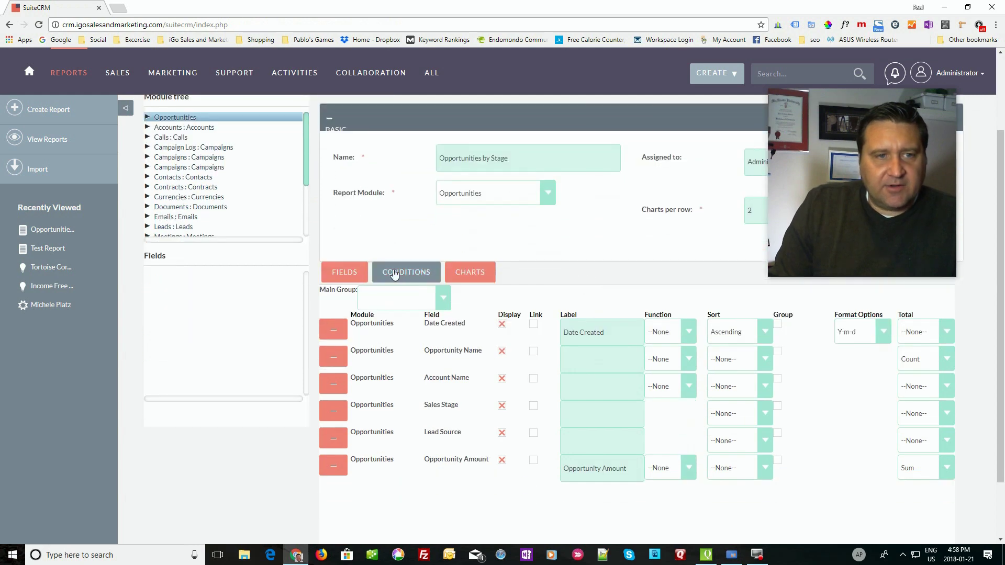
{"action": "left_click", "coordinate": [414, 275]}
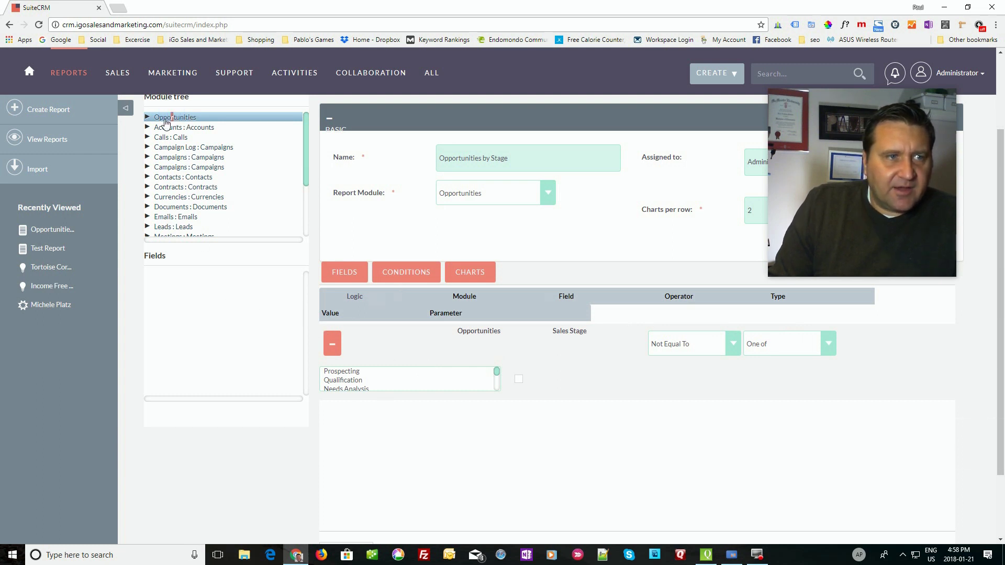
{"action": "left_click", "coordinate": [148, 119]}
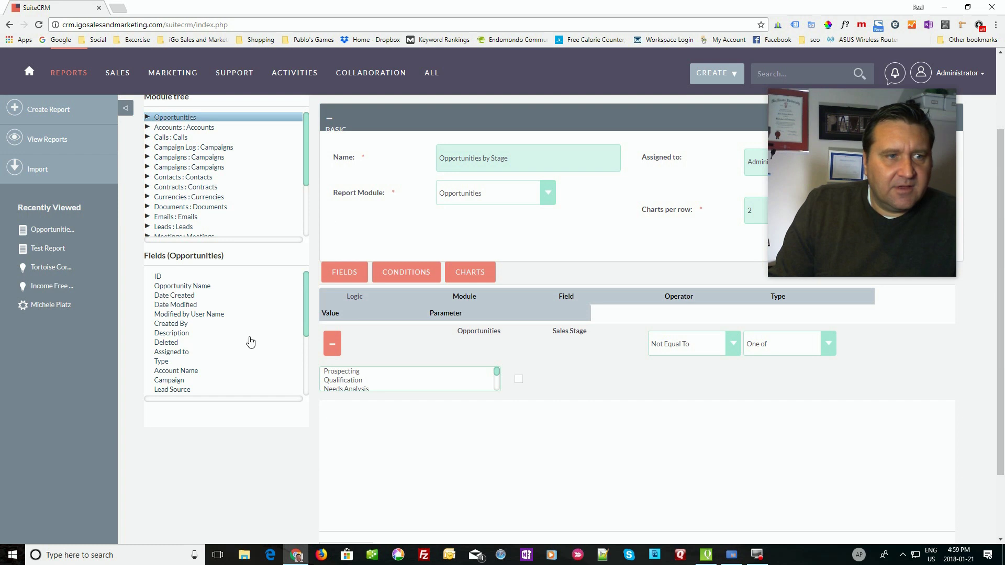
{"action": "scroll", "coordinate": [193, 344], "scroll_direction": "down", "scroll_amount": 2}
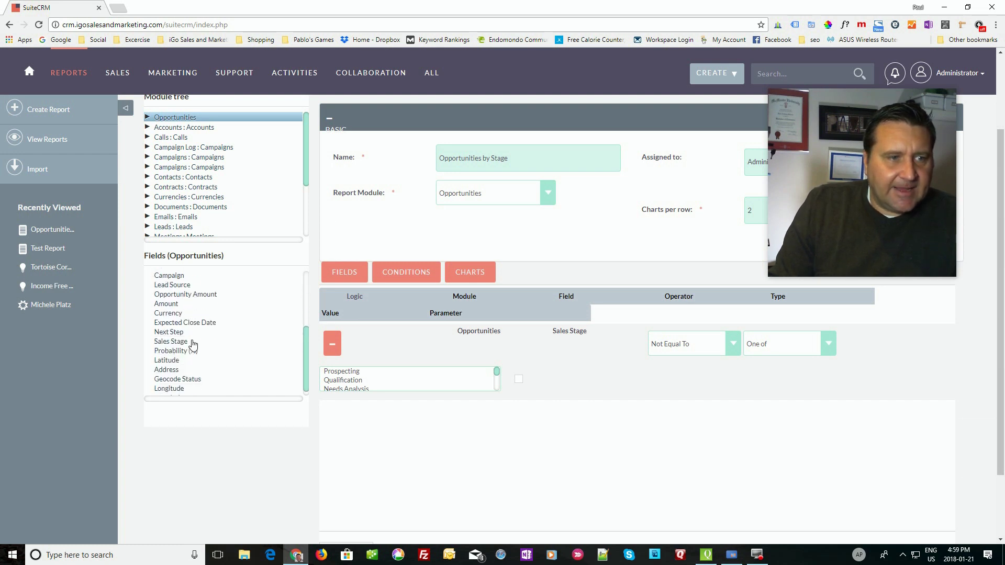
{"action": "scroll", "coordinate": [226, 330], "scroll_direction": "up", "scroll_amount": 2}
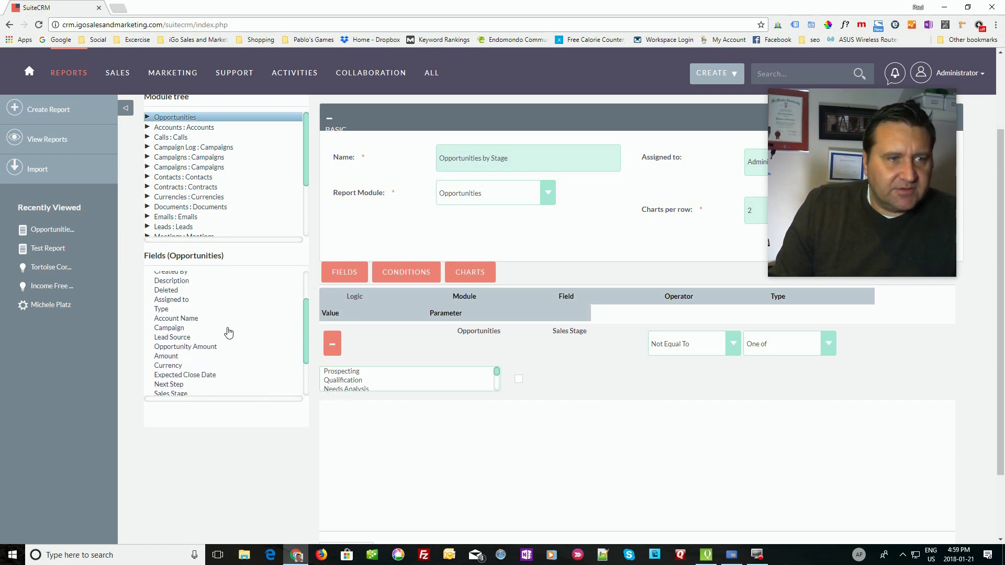
{"action": "left_click", "coordinate": [180, 337]}
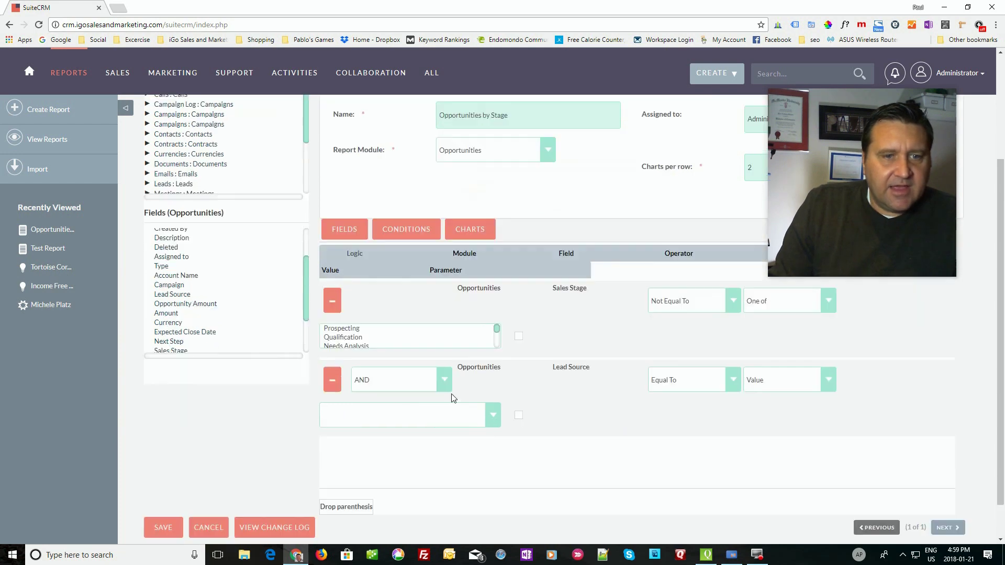
Step: Set the Lead Source condition to Equal To the value Web Site and save the report
{"action": "scroll", "coordinate": [649, 327], "scroll_direction": "down", "scroll_amount": 2}
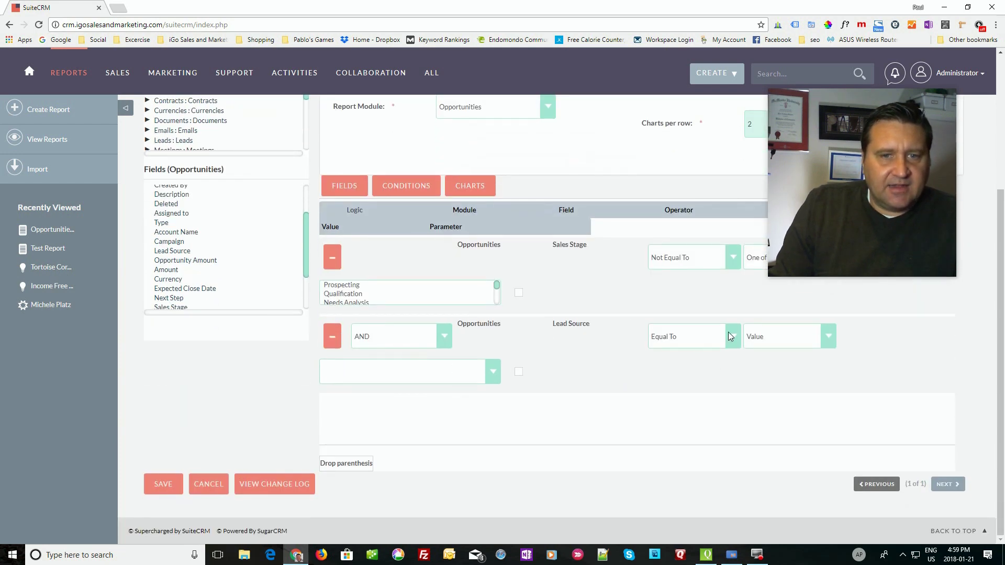
{"action": "left_click", "coordinate": [815, 340]}
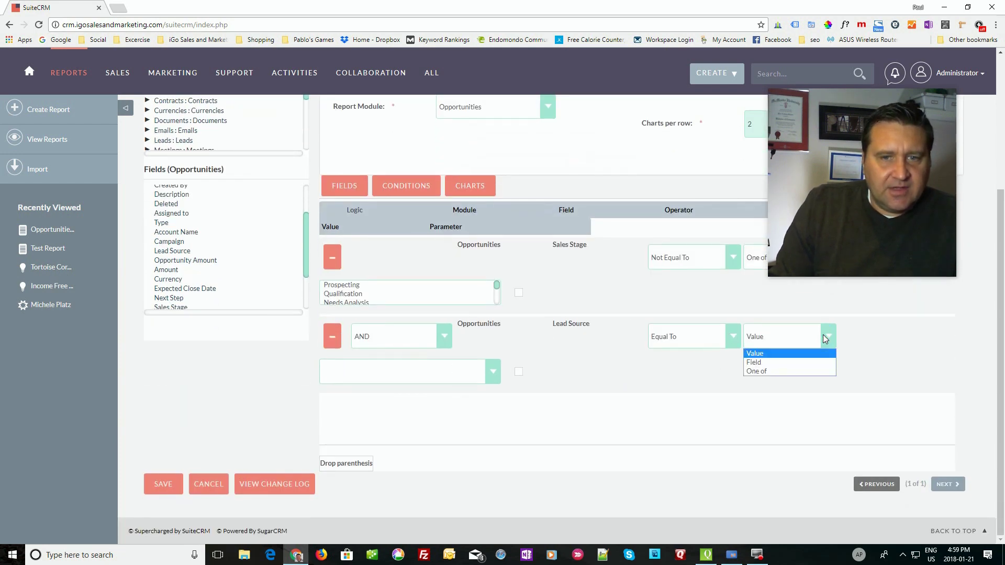
{"action": "left_click", "coordinate": [823, 334]}
{"action": "left_click", "coordinate": [494, 373]}
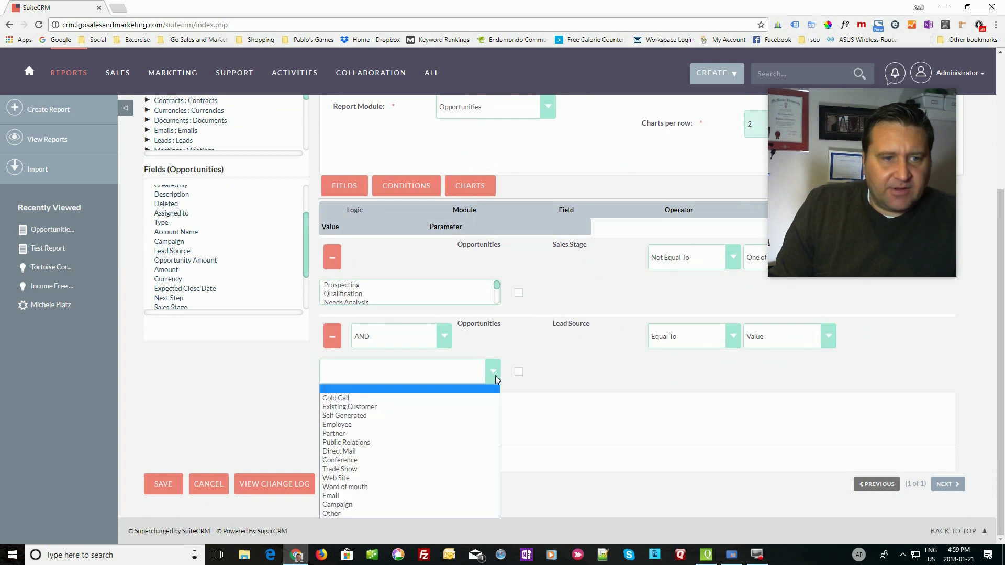
{"action": "left_click", "coordinate": [436, 476]}
{"action": "left_click", "coordinate": [162, 489]}
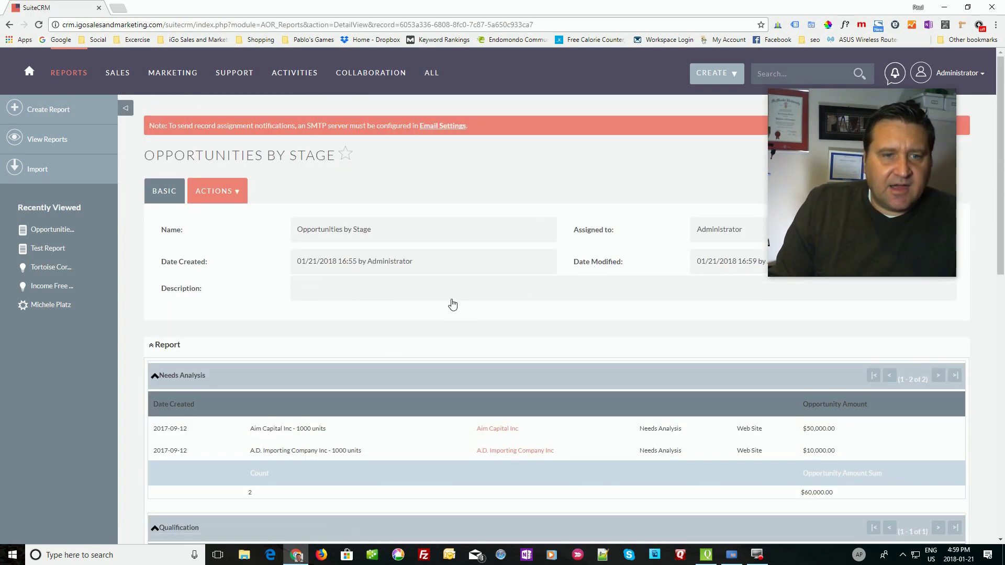
Step: Review the filtered report's stage groups with their lead sources, counts and opportunity amount sums
{"action": "scroll", "coordinate": [453, 305], "scroll_direction": "down", "scroll_amount": 4}
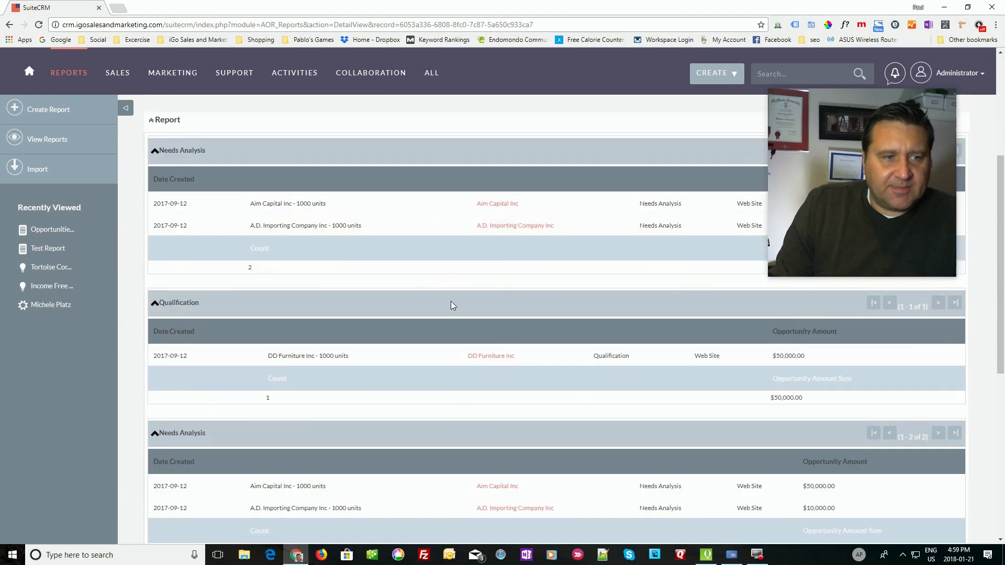
{"action": "scroll", "coordinate": [453, 305], "scroll_direction": "down", "scroll_amount": 1}
{"action": "scroll", "coordinate": [696, 481], "scroll_direction": "down", "scroll_amount": 3}
{"action": "scroll", "coordinate": [695, 482], "scroll_direction": "down", "scroll_amount": 1}
{"action": "scroll", "coordinate": [695, 482], "scroll_direction": "up", "scroll_amount": 9}
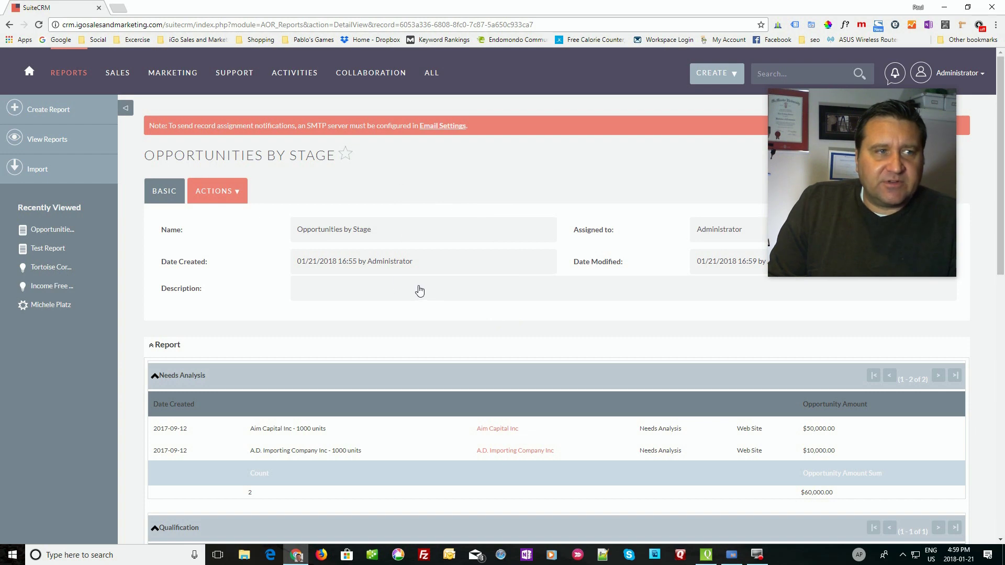
Step: Go to the home dashboard and remove its Open Oportunities tab
{"action": "left_click", "coordinate": [22, 75]}
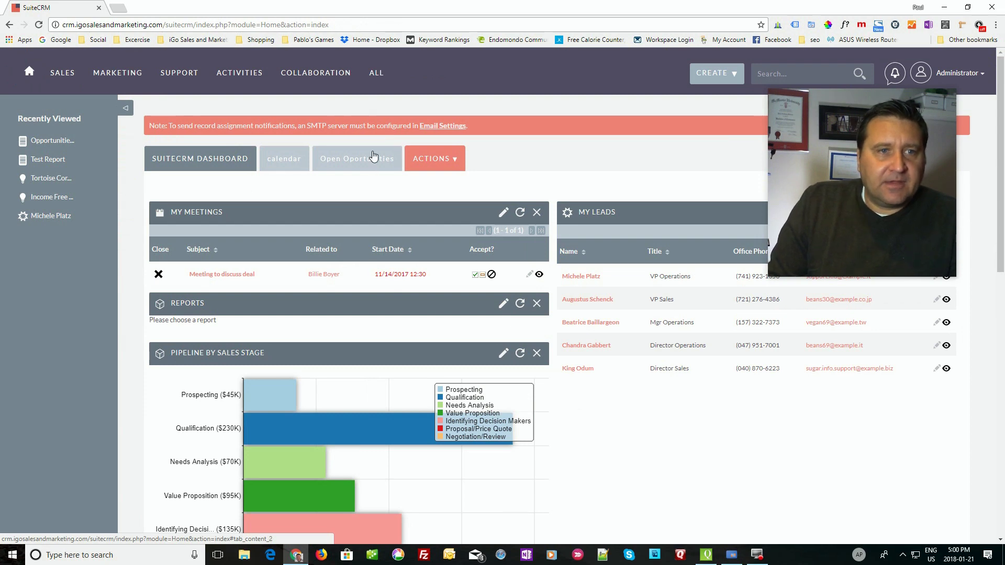
{"action": "left_click", "coordinate": [450, 161]}
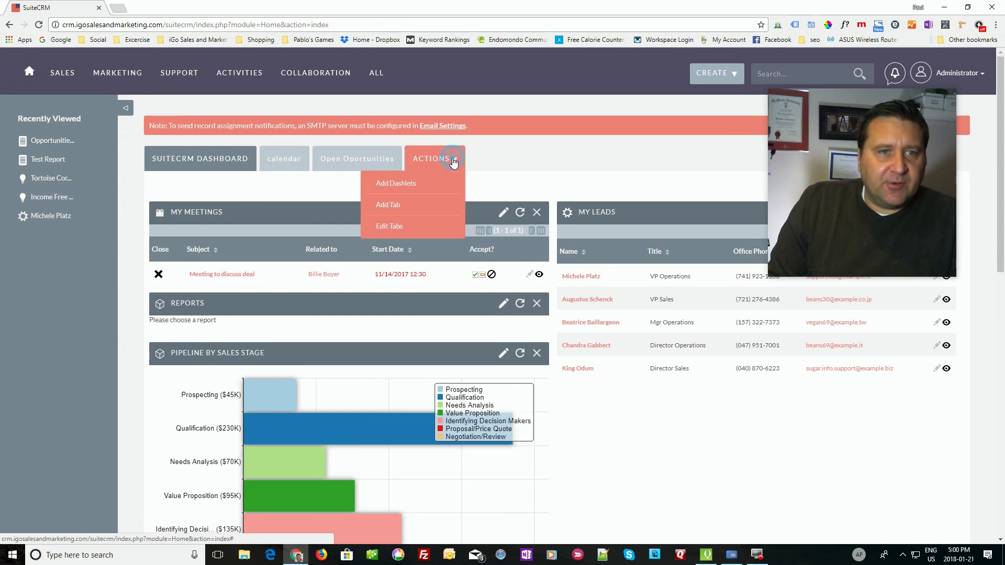
{"action": "left_click", "coordinate": [387, 226]}
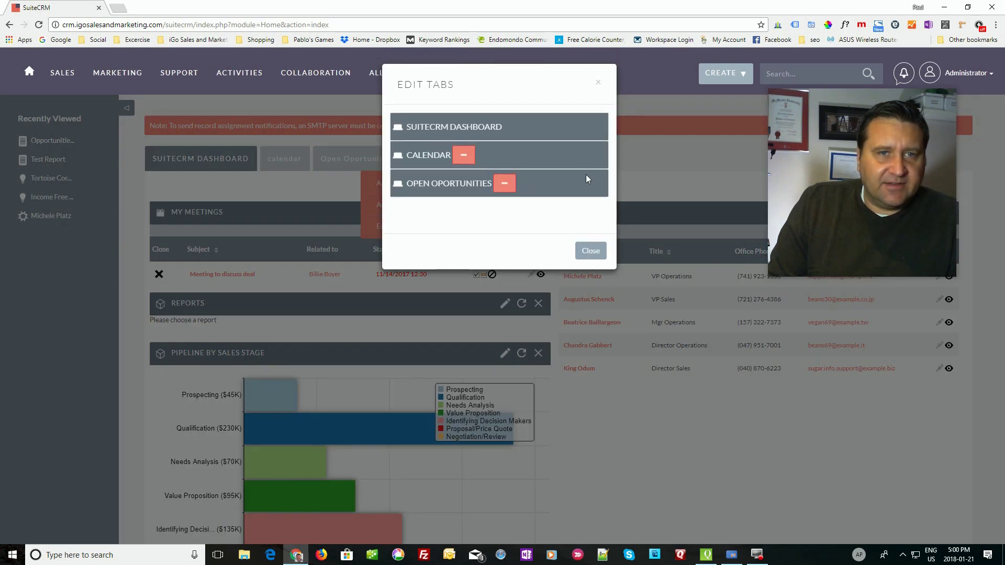
{"action": "left_click", "coordinate": [595, 87]}
{"action": "left_click", "coordinate": [454, 160]}
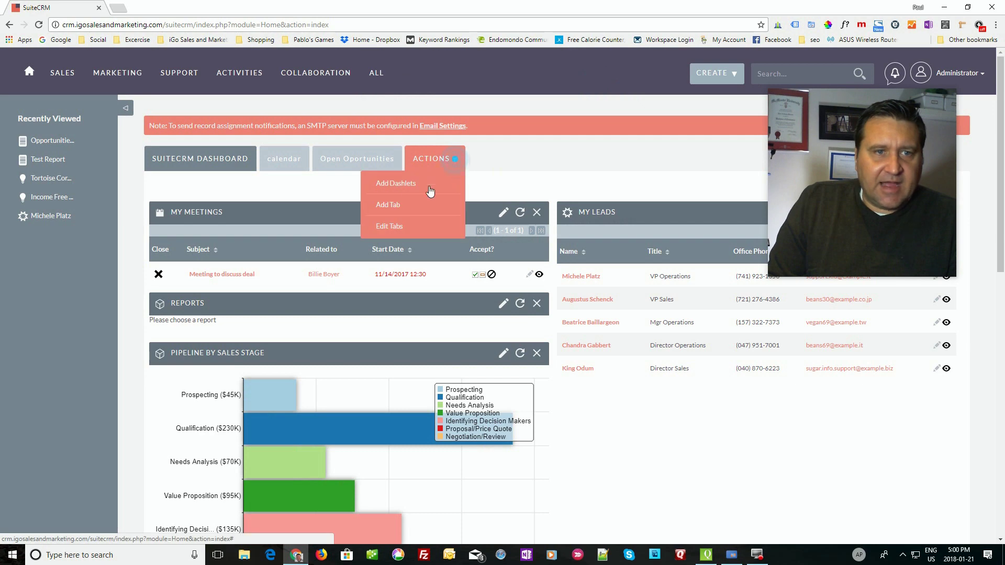
{"action": "left_click", "coordinate": [388, 226]}
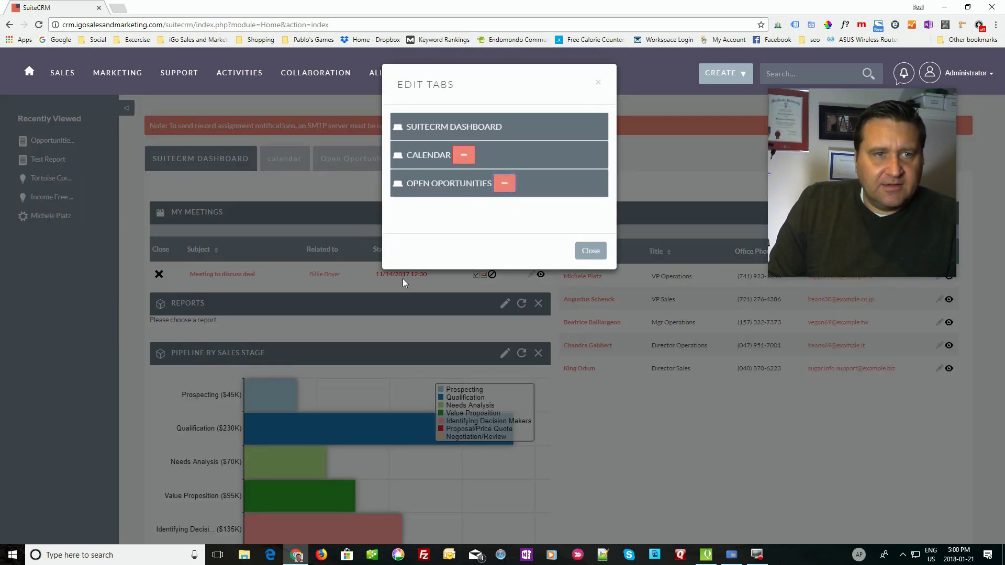
{"action": "left_click", "coordinate": [593, 224]}
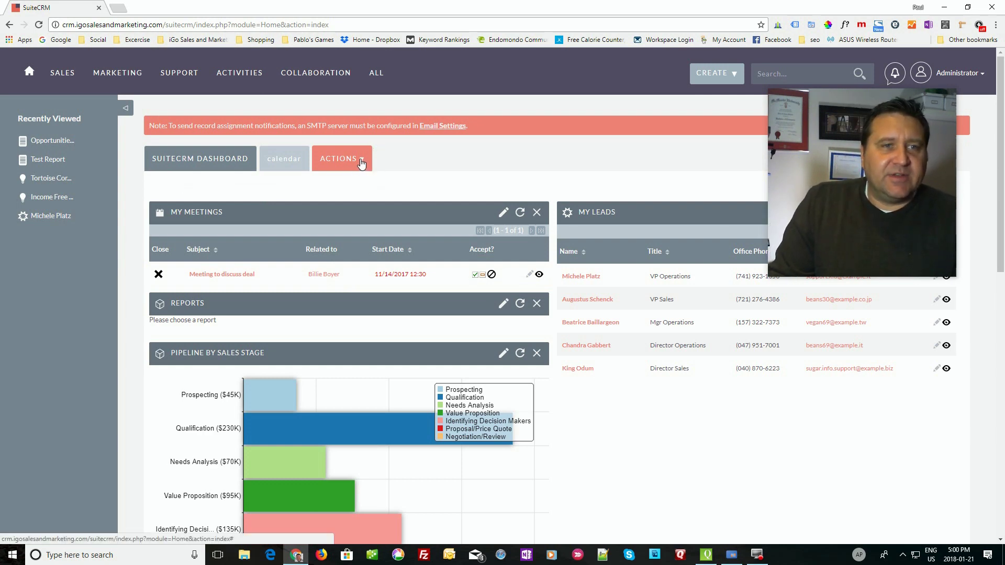
Step: Add a dashboard page named "Opportunity Report" with 1 column
{"action": "left_click", "coordinate": [361, 164]}
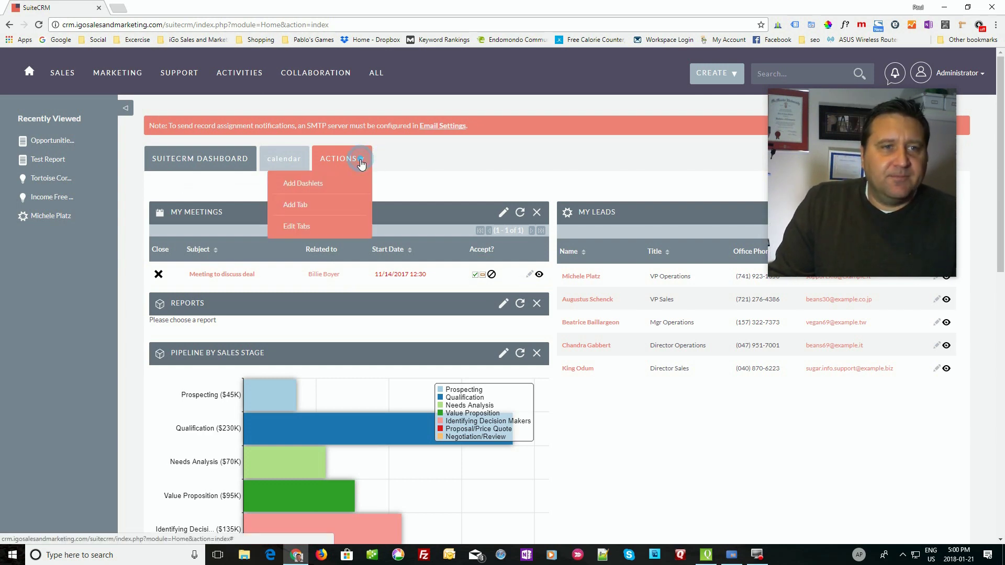
{"action": "left_click", "coordinate": [296, 204]}
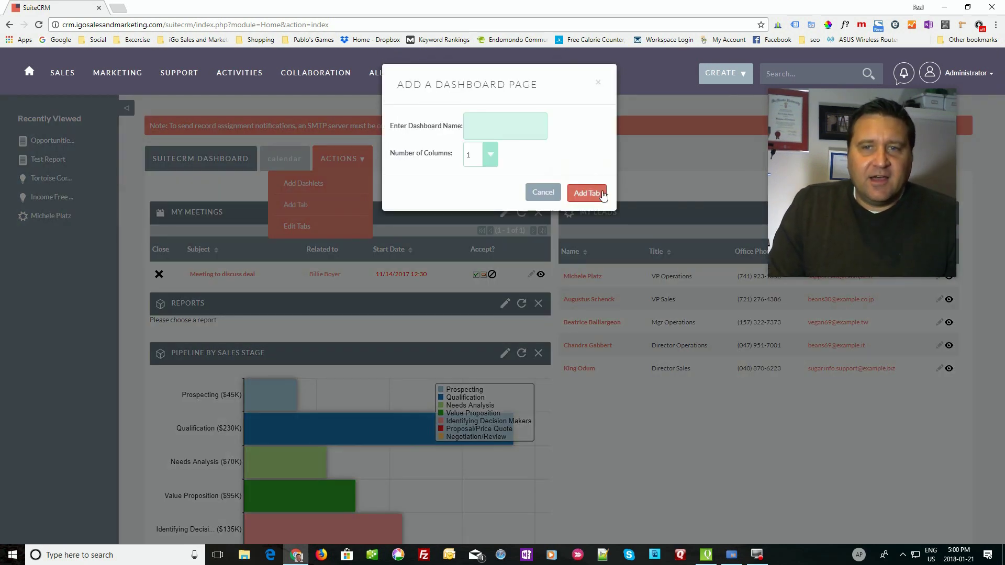
{"action": "left_click", "coordinate": [503, 128]}
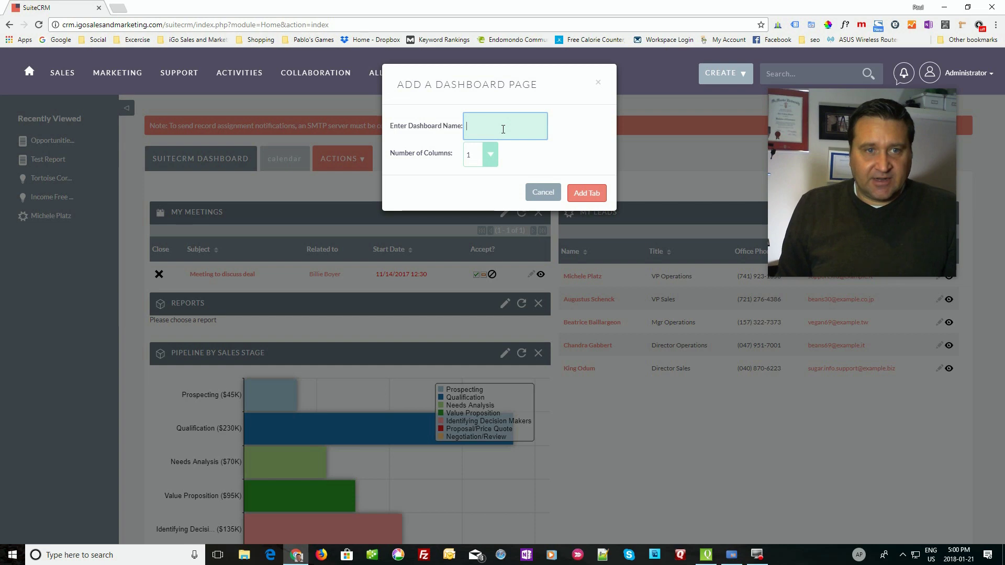
{"action": "type", "text": "Opportunity Report"}
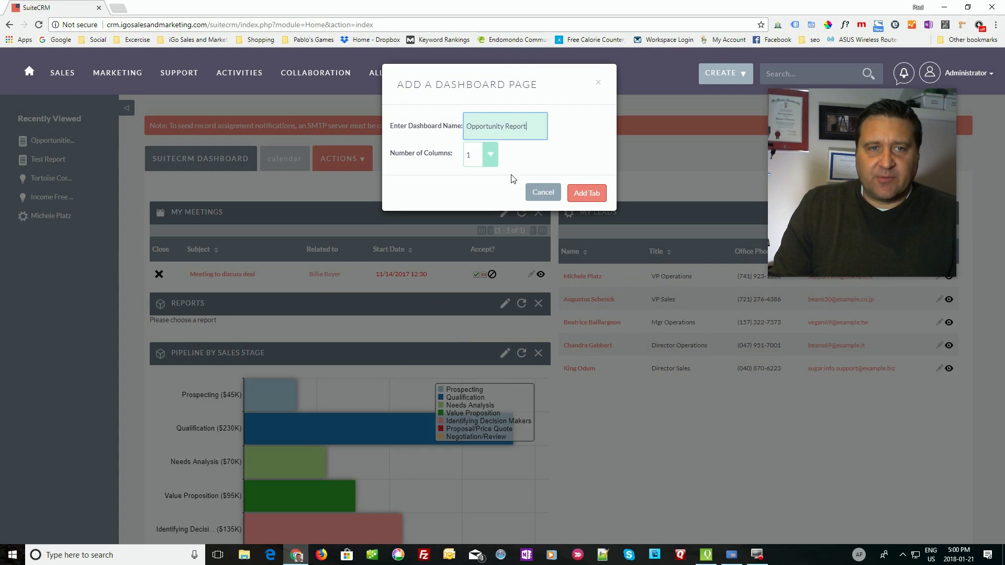
{"action": "left_click", "coordinate": [481, 161]}
{"action": "left_click", "coordinate": [474, 172]}
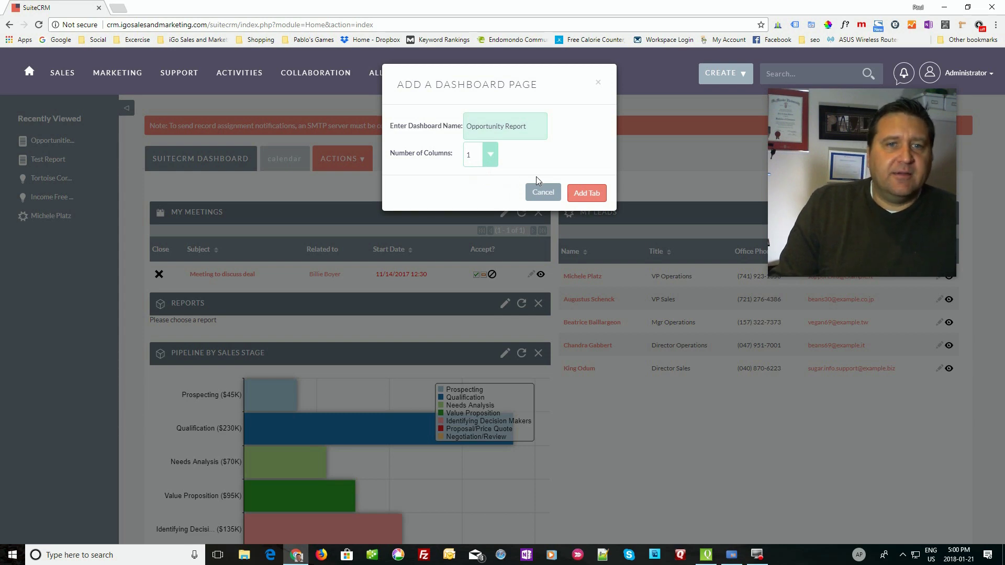
{"action": "left_click", "coordinate": [585, 193]}
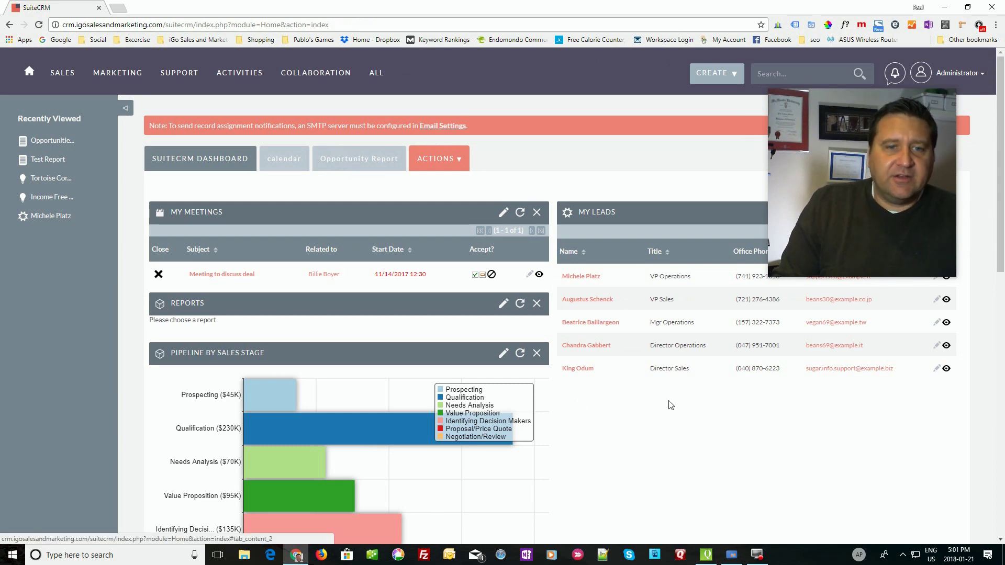
Step: Open the Opportunity Report dashboard page and add a Reports dashlet to it
{"action": "scroll", "coordinate": [671, 405], "scroll_direction": "down", "scroll_amount": 1}
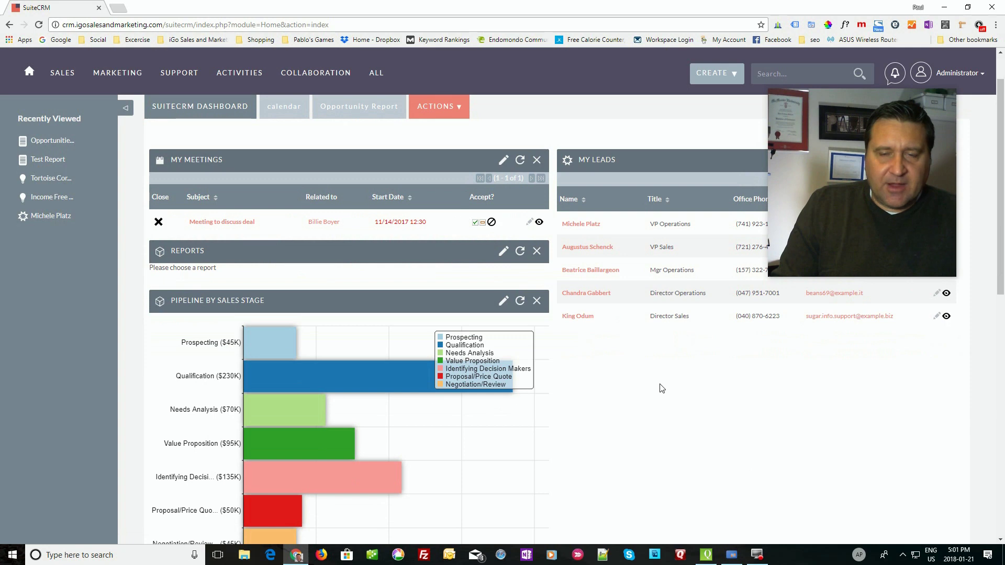
{"action": "scroll", "coordinate": [662, 388], "scroll_direction": "up", "scroll_amount": 1}
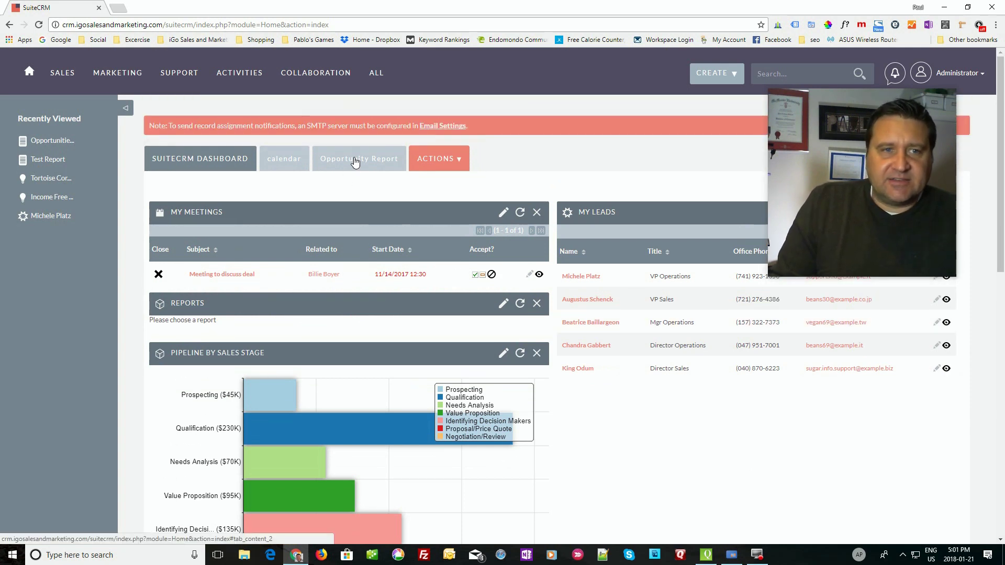
{"action": "left_click", "coordinate": [356, 163]}
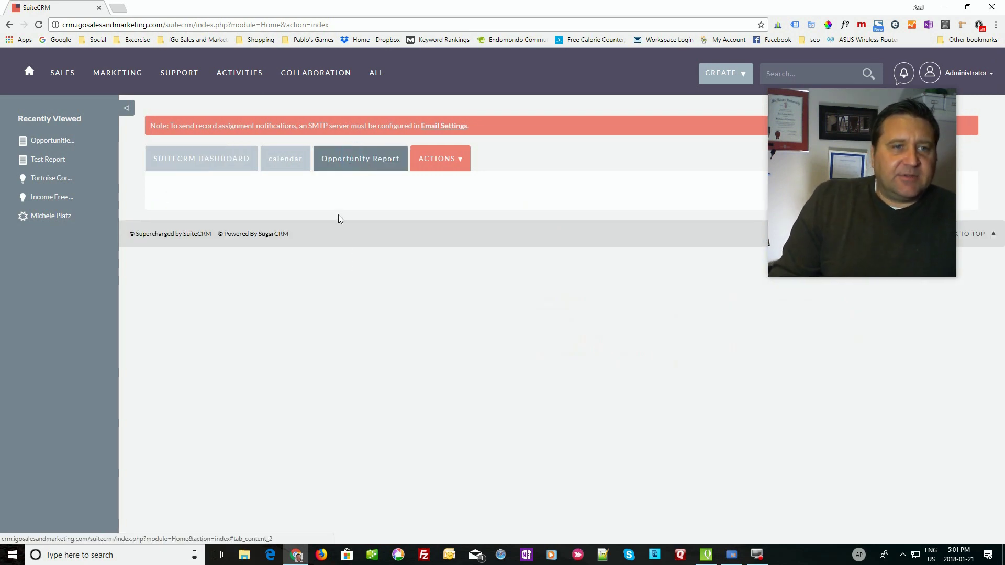
{"action": "left_click", "coordinate": [467, 161]}
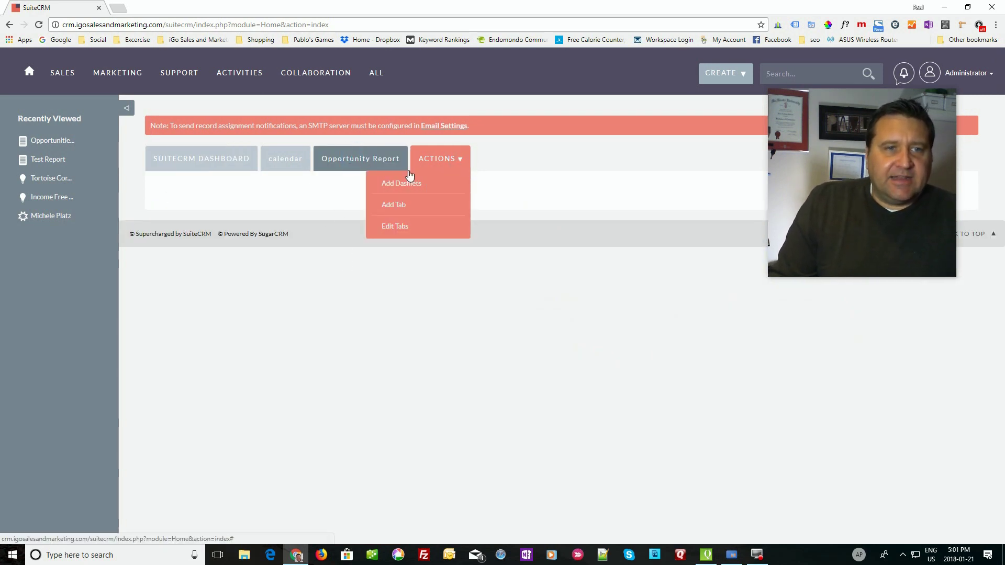
{"action": "left_click", "coordinate": [397, 184]}
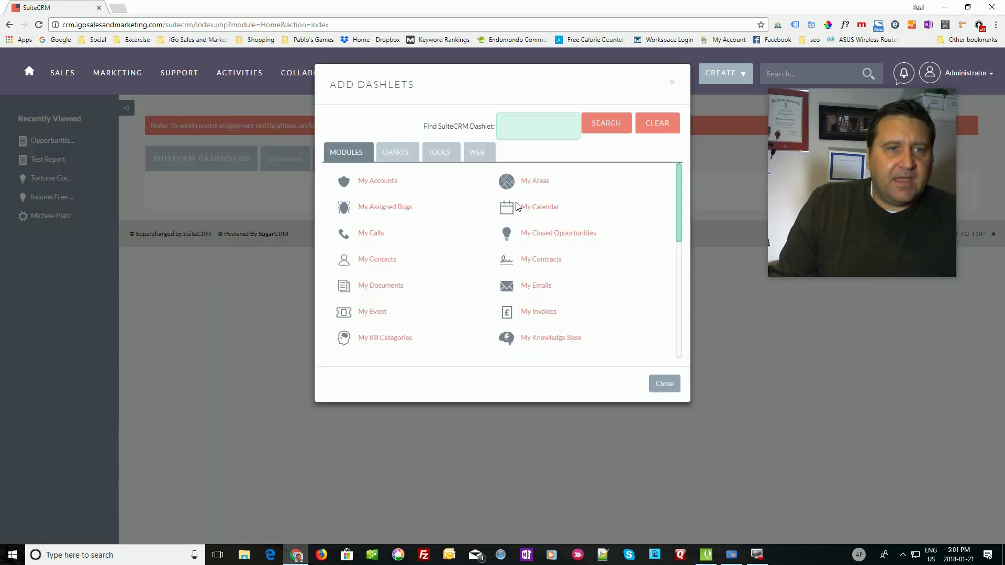
{"action": "scroll", "coordinate": [448, 241], "scroll_direction": "down", "scroll_amount": 2}
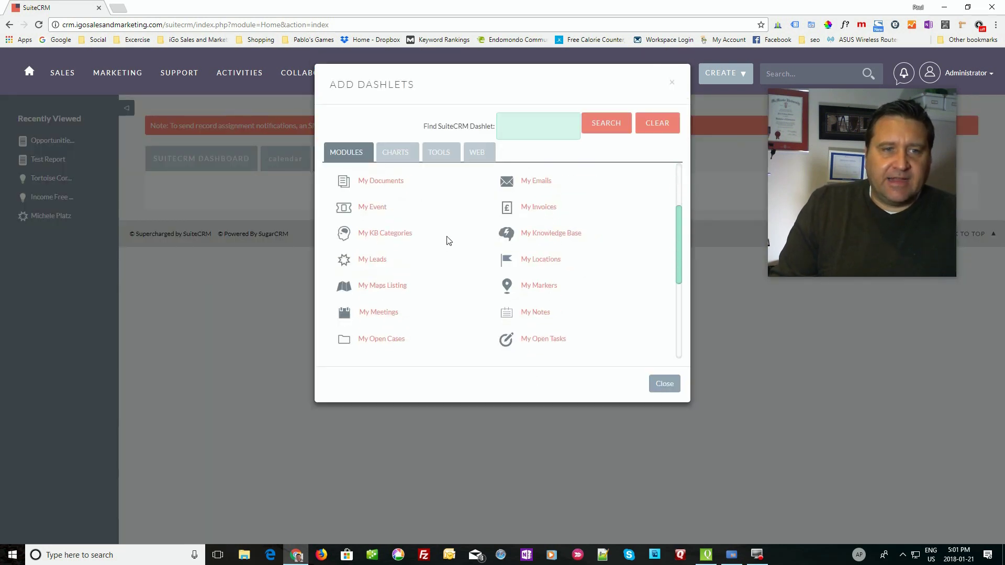
{"action": "scroll", "coordinate": [448, 240], "scroll_direction": "down", "scroll_amount": 1}
{"action": "scroll", "coordinate": [401, 274], "scroll_direction": "down", "scroll_amount": 3}
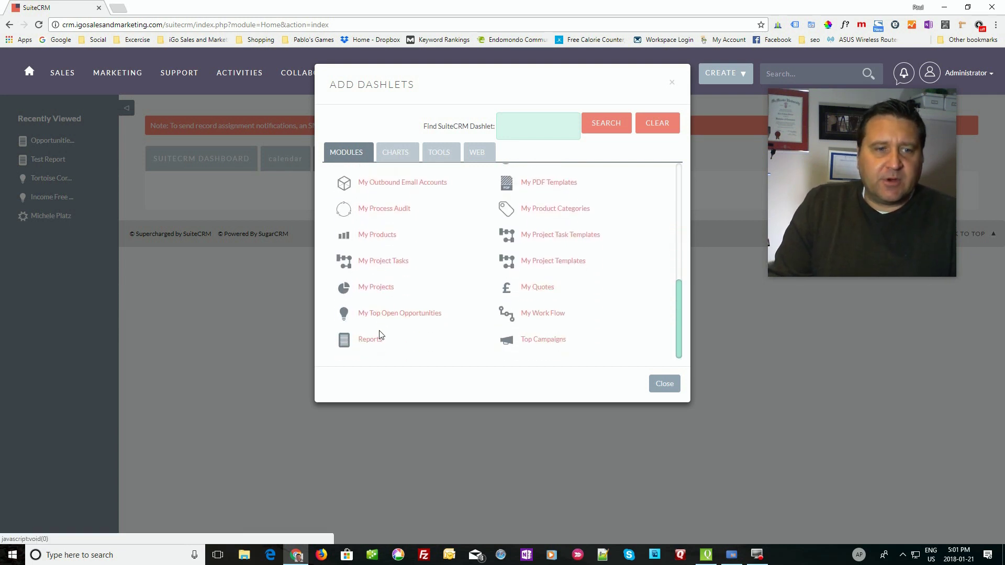
{"action": "left_click", "coordinate": [374, 341]}
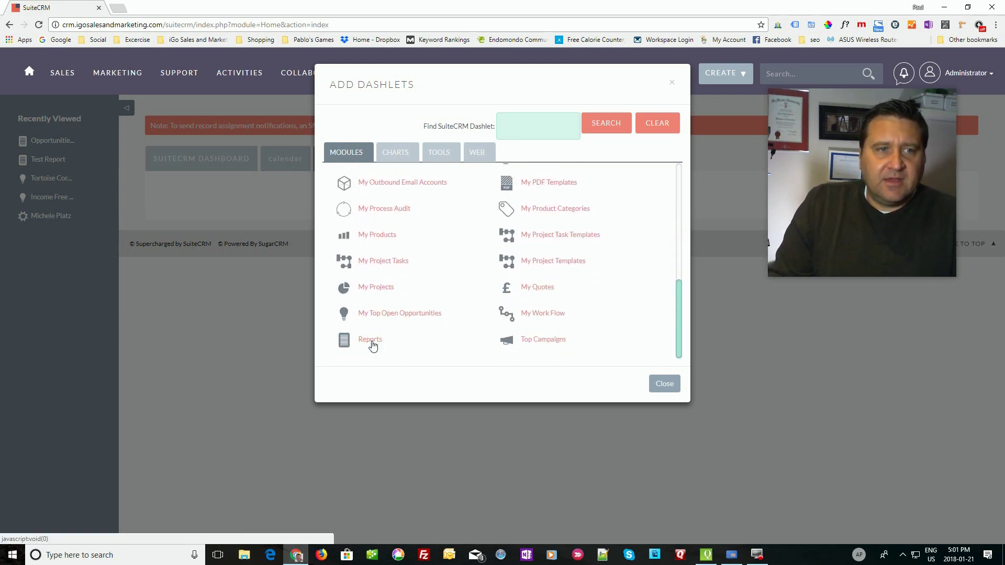
{"action": "left_click", "coordinate": [663, 385]}
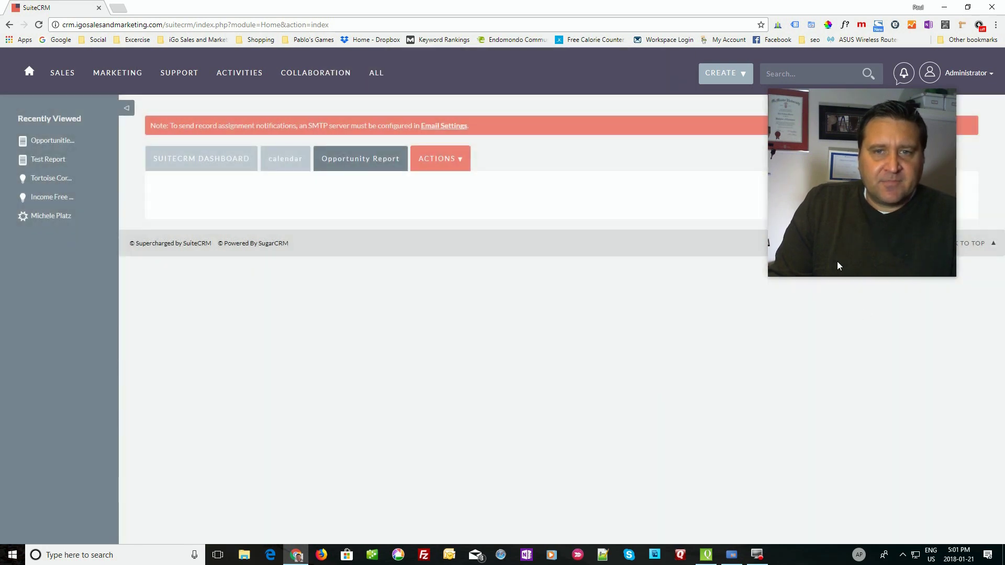
Step: Try adding the Reports dashlet to the Opportunity Report page again
{"action": "left_click_drag", "start_coordinate": [826, 280], "coordinate": [844, 506]}
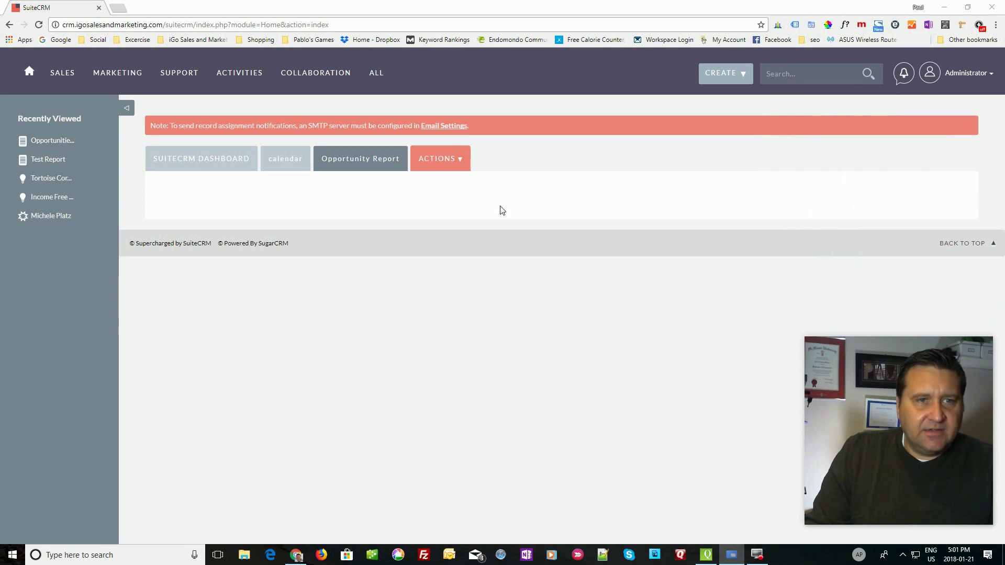
{"action": "left_click", "coordinate": [460, 164]}
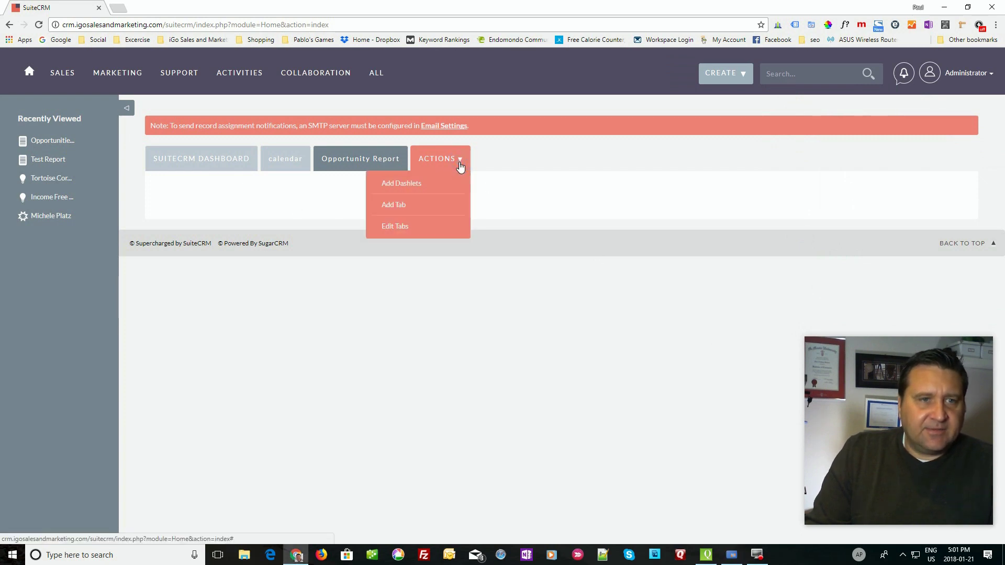
{"action": "left_click", "coordinate": [401, 185]}
{"action": "scroll", "coordinate": [398, 308], "scroll_direction": "up", "scroll_amount": 5}
{"action": "scroll", "coordinate": [394, 264], "scroll_direction": "down", "scroll_amount": 5}
{"action": "left_click", "coordinate": [370, 342]}
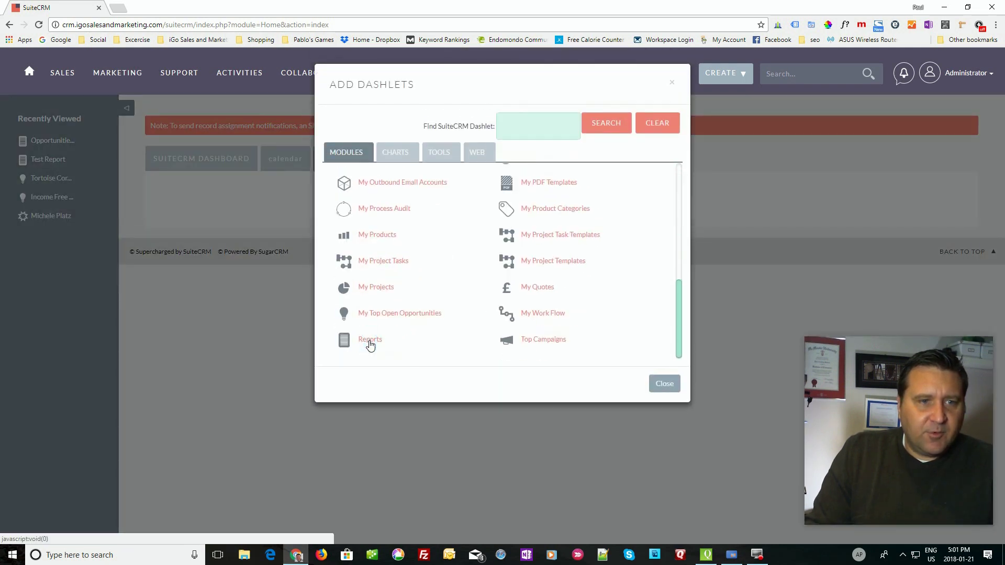
{"action": "left_click", "coordinate": [664, 384]}
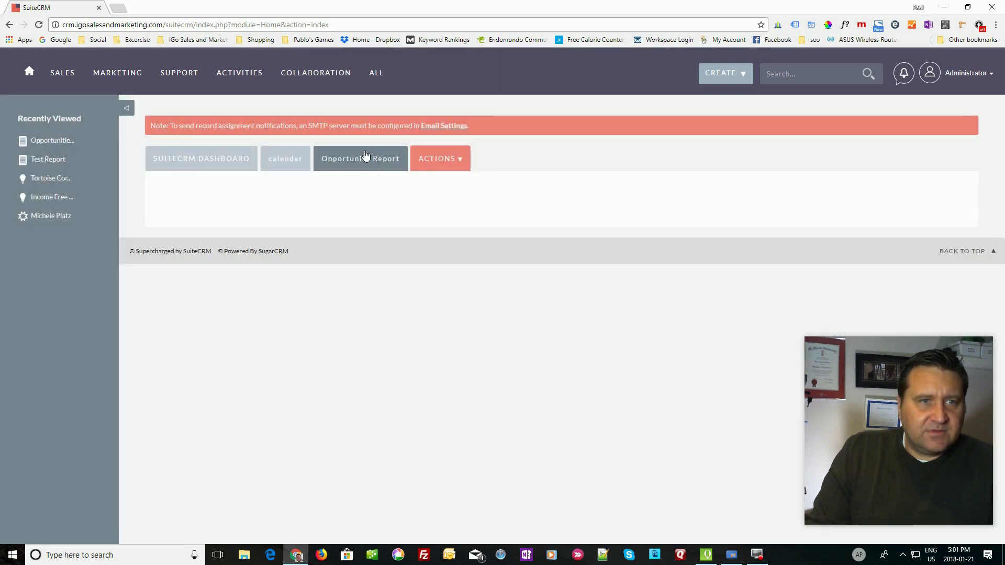
Step: Switch to the calendar page and back to Opportunity Report, and remove the duplicate Reports dashlet
{"action": "left_click", "coordinate": [286, 159]}
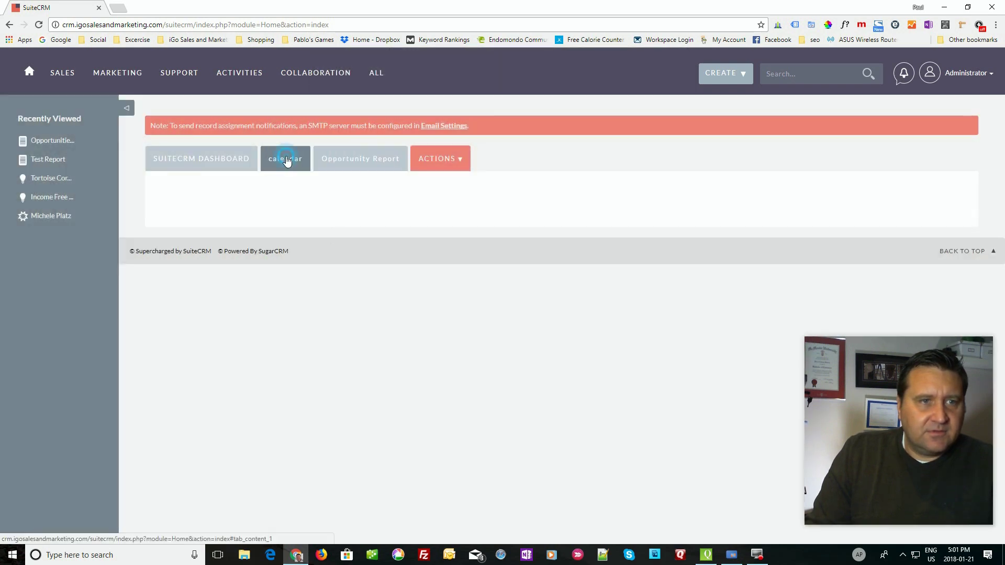
{"action": "left_click", "coordinate": [355, 162]}
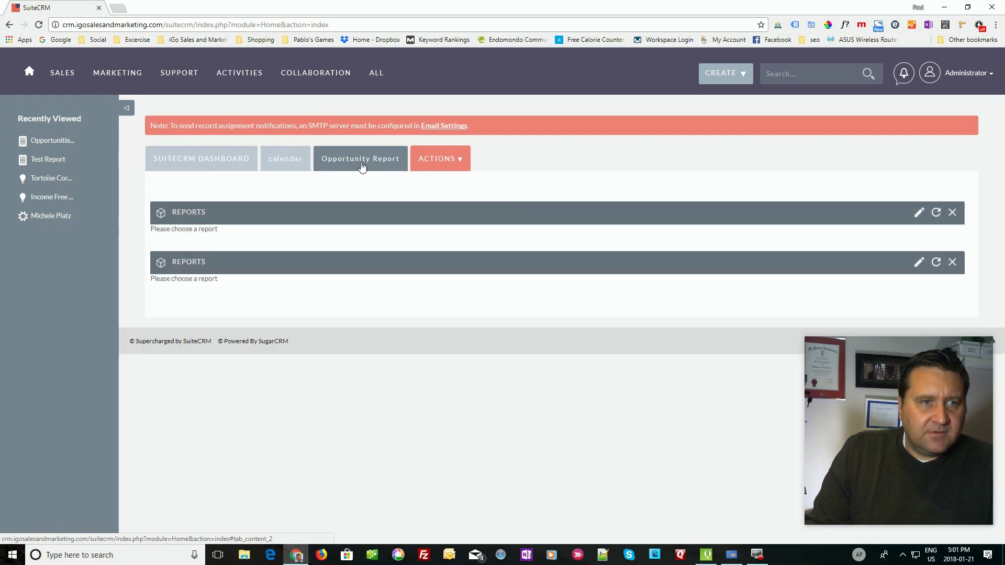
{"action": "left_click", "coordinate": [952, 264]}
{"action": "left_click", "coordinate": [545, 80]}
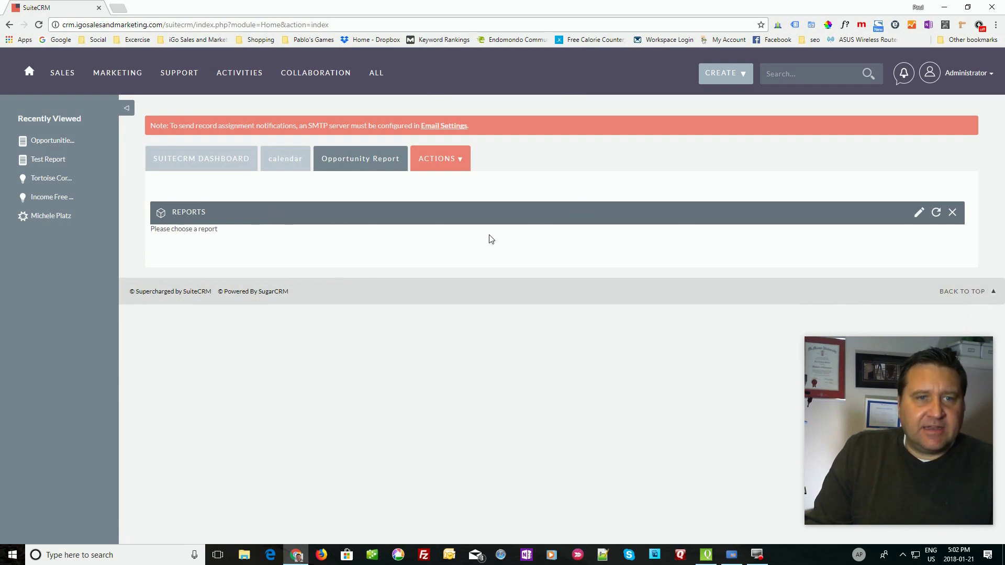
Step: Title the remaining Reports dashlet "Opportunity Report", assign it the Opportunities by Stage report and save its options
{"action": "left_click", "coordinate": [919, 215]}
{"action": "left_click_drag", "start_coordinate": [393, 206], "coordinate": [314, 207]}
{"action": "type", "text": "Opportunity Report"}
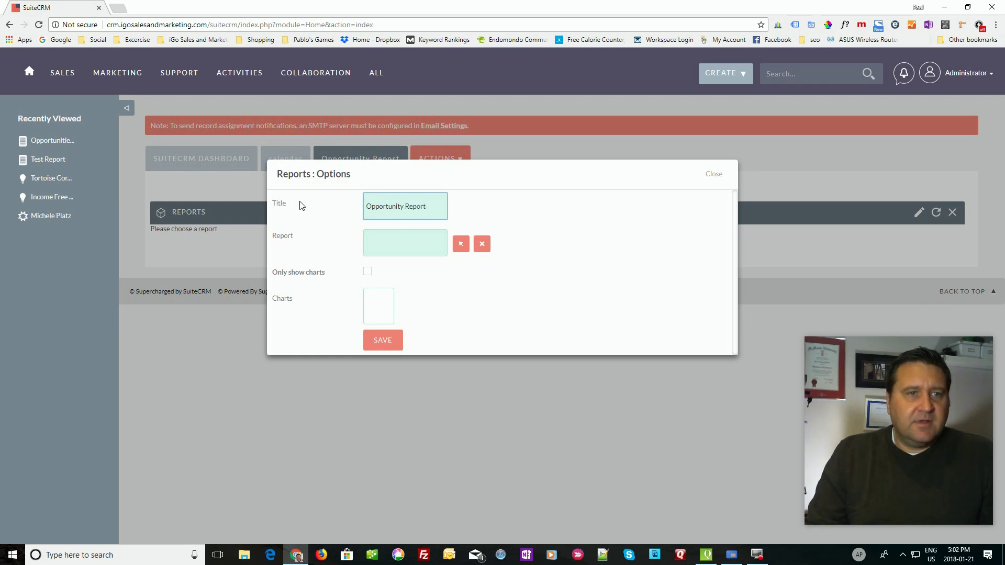
{"action": "left_click", "coordinate": [461, 245]}
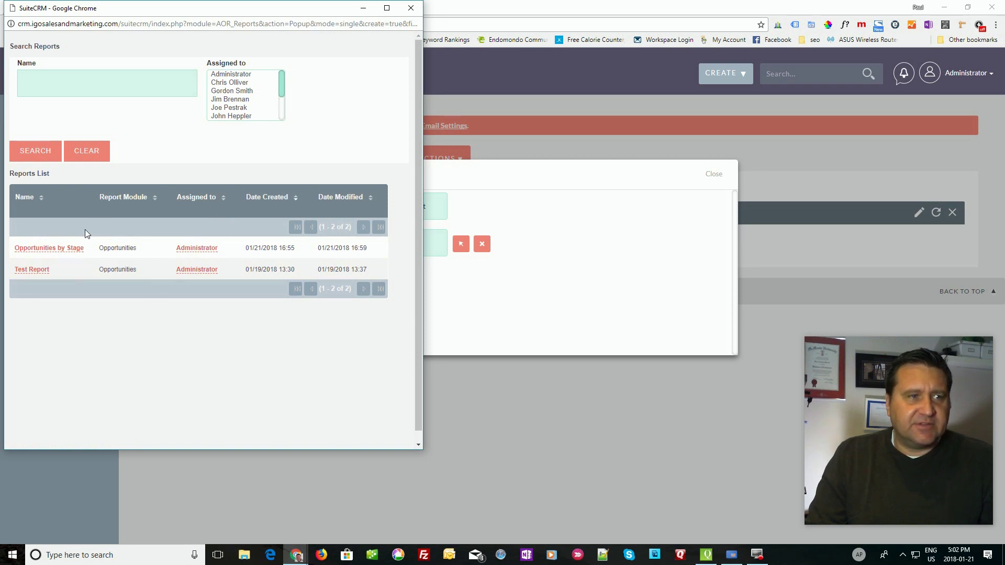
{"action": "left_click", "coordinate": [46, 248]}
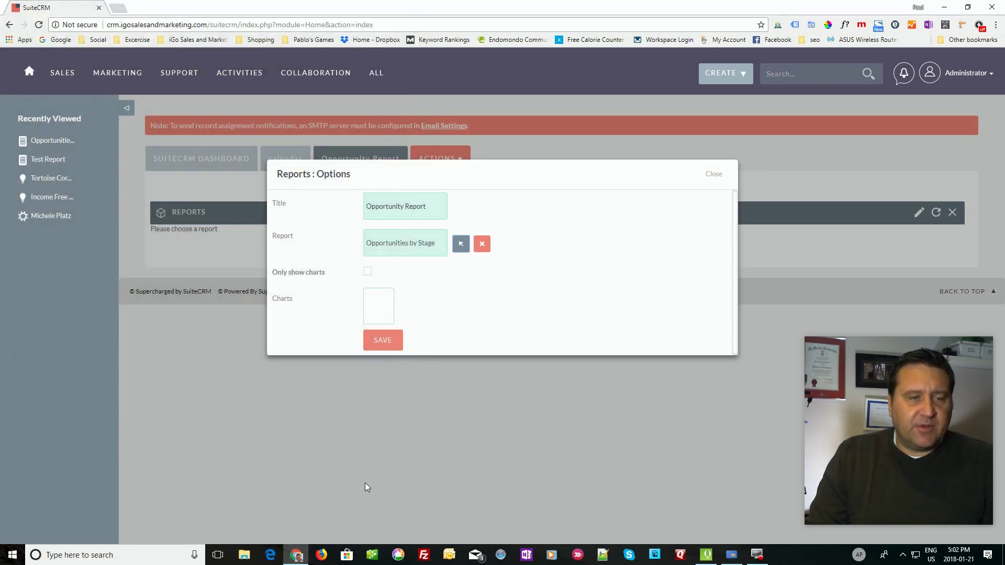
{"action": "left_click", "coordinate": [386, 342]}
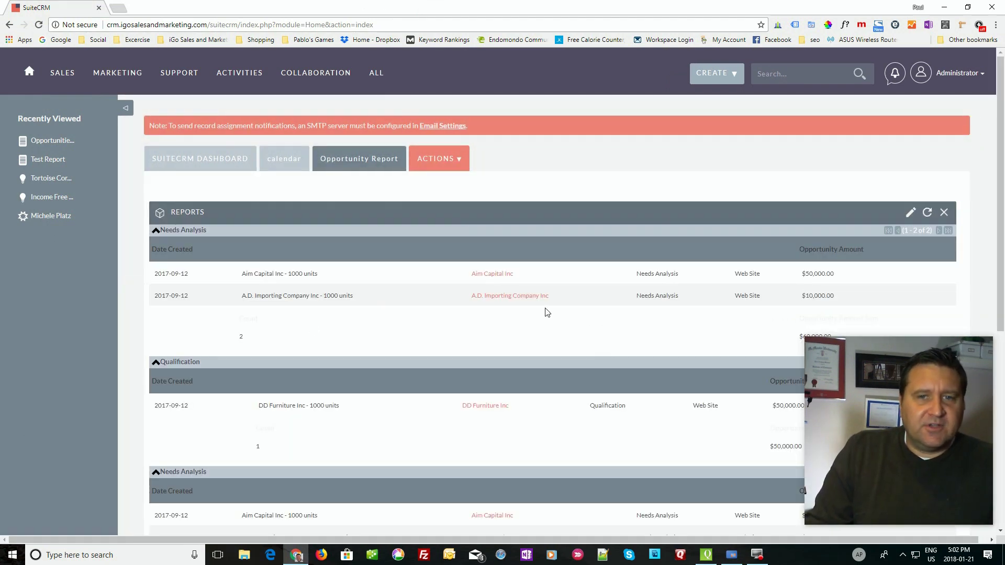
Step: Review the stage groups in the report dashlet, switching to the SuiteCRM Dashboard and back to check its title
{"action": "scroll", "coordinate": [388, 335], "scroll_direction": "down", "scroll_amount": 7}
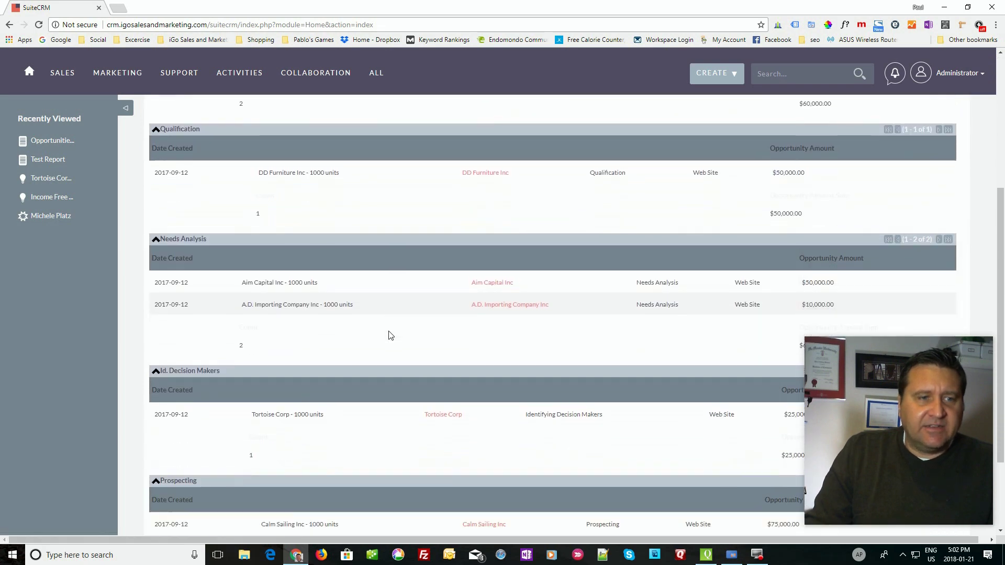
{"action": "scroll", "coordinate": [389, 335], "scroll_direction": "up", "scroll_amount": 7}
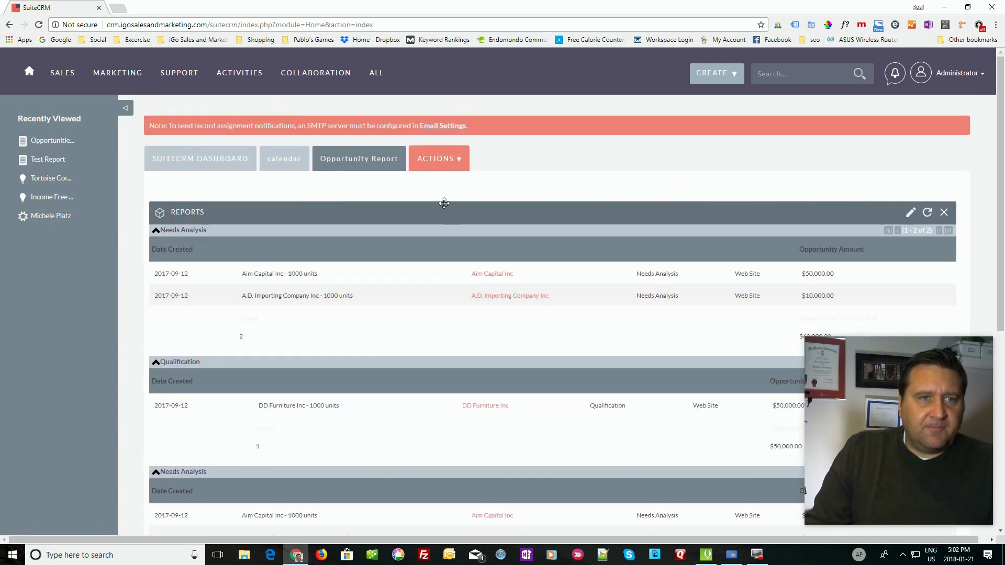
{"action": "left_click", "coordinate": [190, 162]}
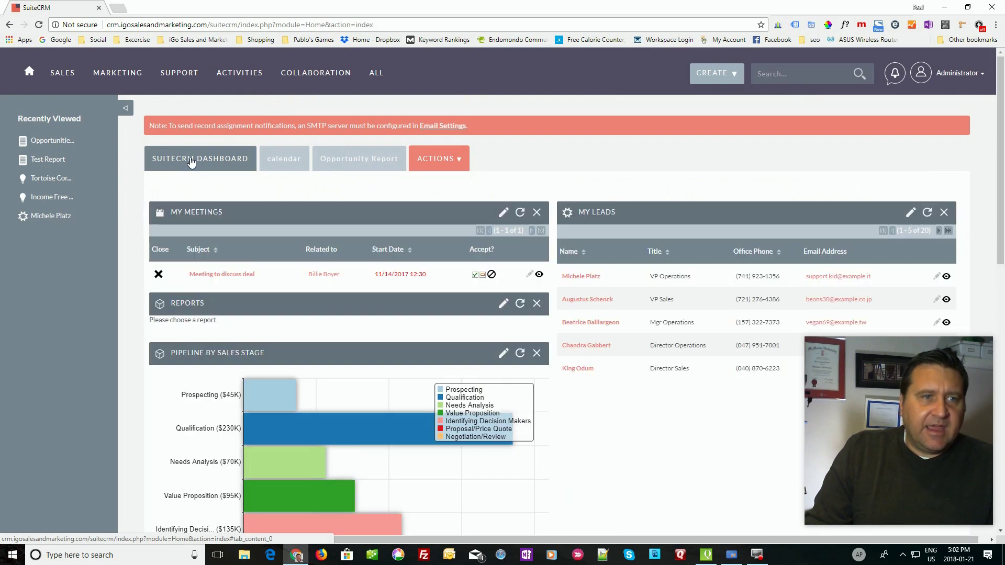
{"action": "left_click", "coordinate": [362, 157]}
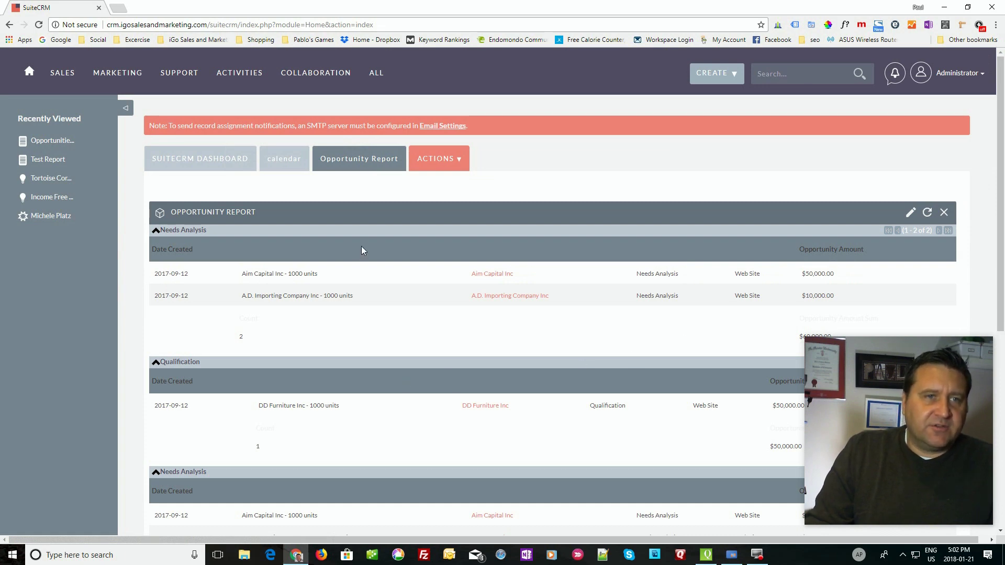
{"action": "mouse_move", "coordinate": [376, 72]}
{"action": "scroll", "coordinate": [408, 212], "scroll_direction": "down", "scroll_amount": 3}
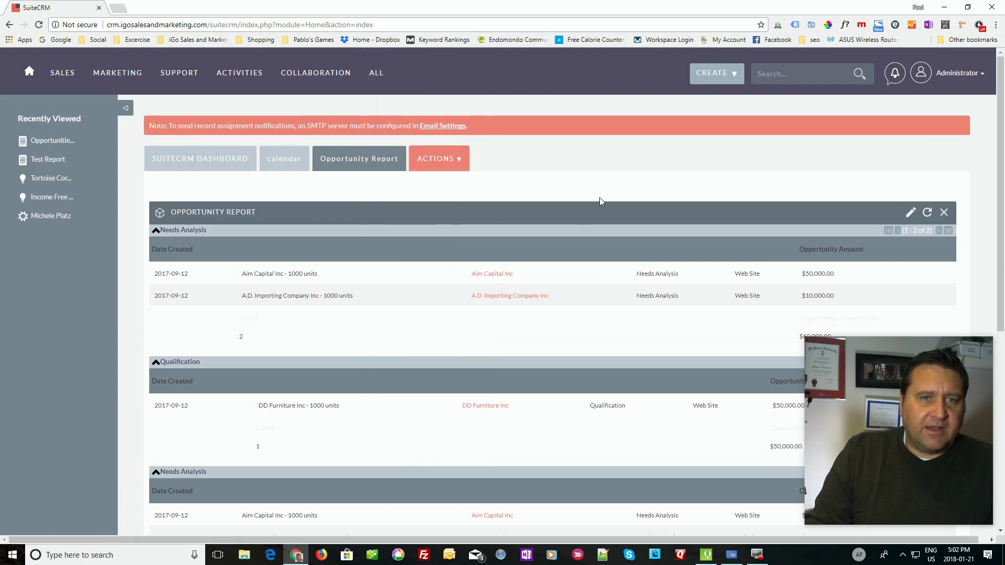
{"action": "scroll", "coordinate": [594, 203], "scroll_direction": "down", "scroll_amount": 1}
{"action": "scroll", "coordinate": [595, 203], "scroll_direction": "up", "scroll_amount": 1}
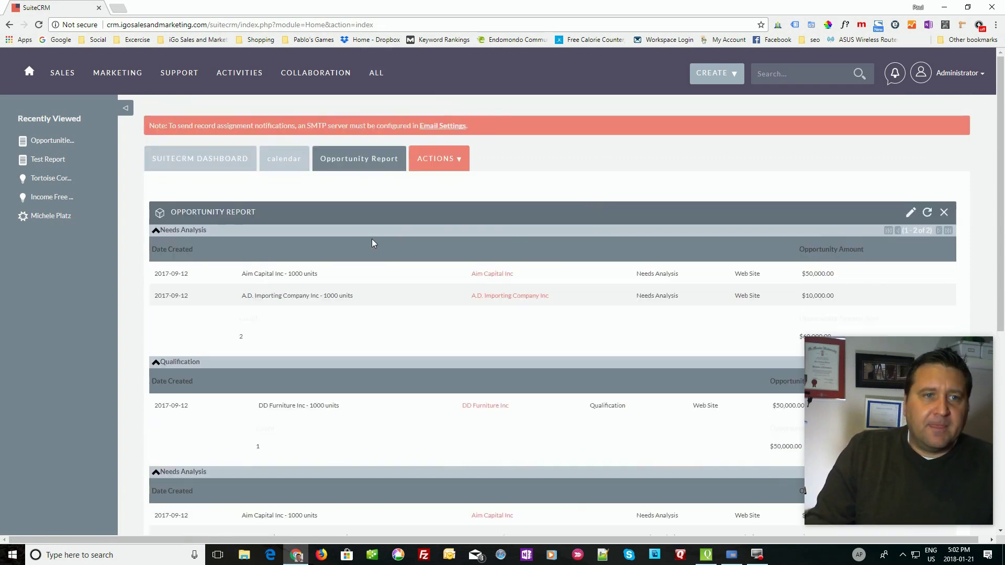